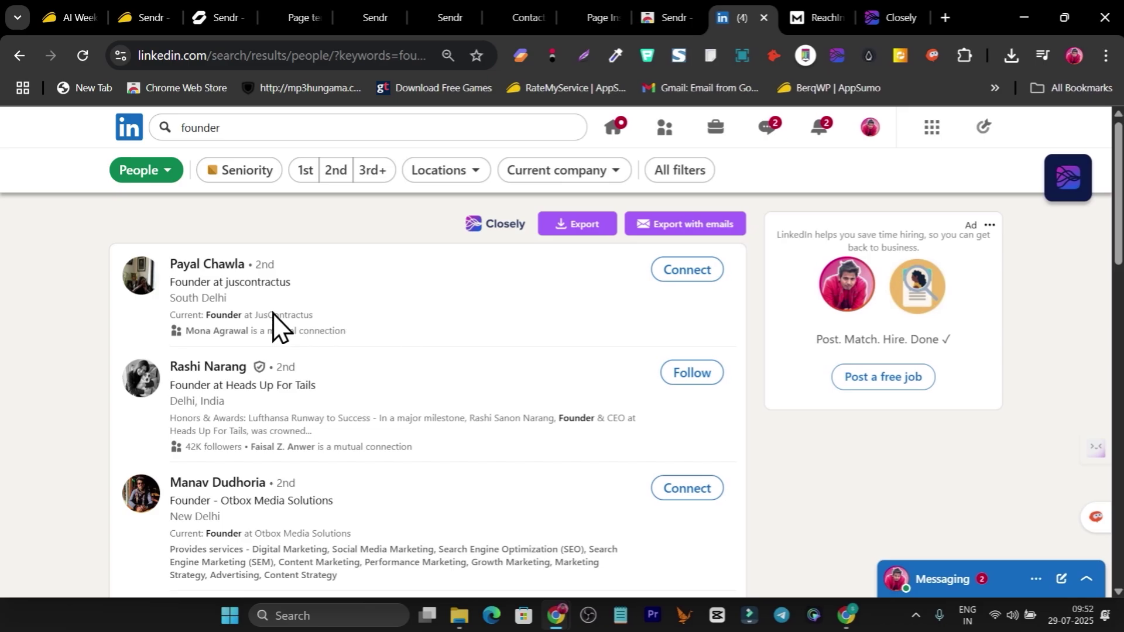
Browse the LinkedIn founder search results and glance at the Downloads folder
{"action": "scroll", "coordinate": [273, 314], "scroll_direction": "down", "scroll_amount": 7}
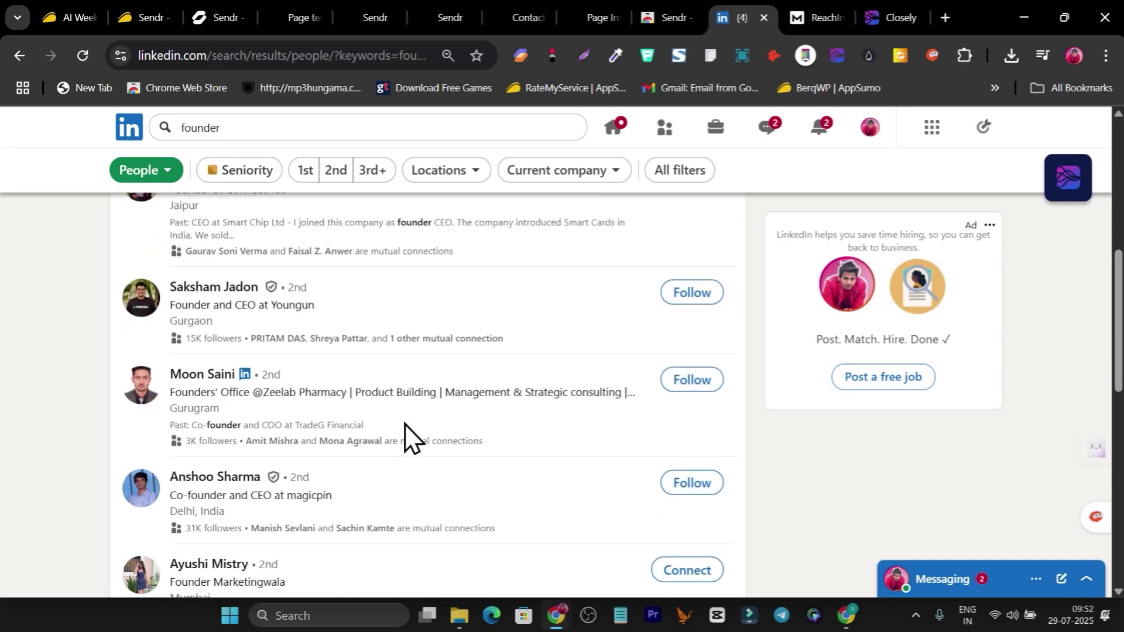
{"action": "scroll", "coordinate": [540, 440], "scroll_direction": "up", "scroll_amount": 7}
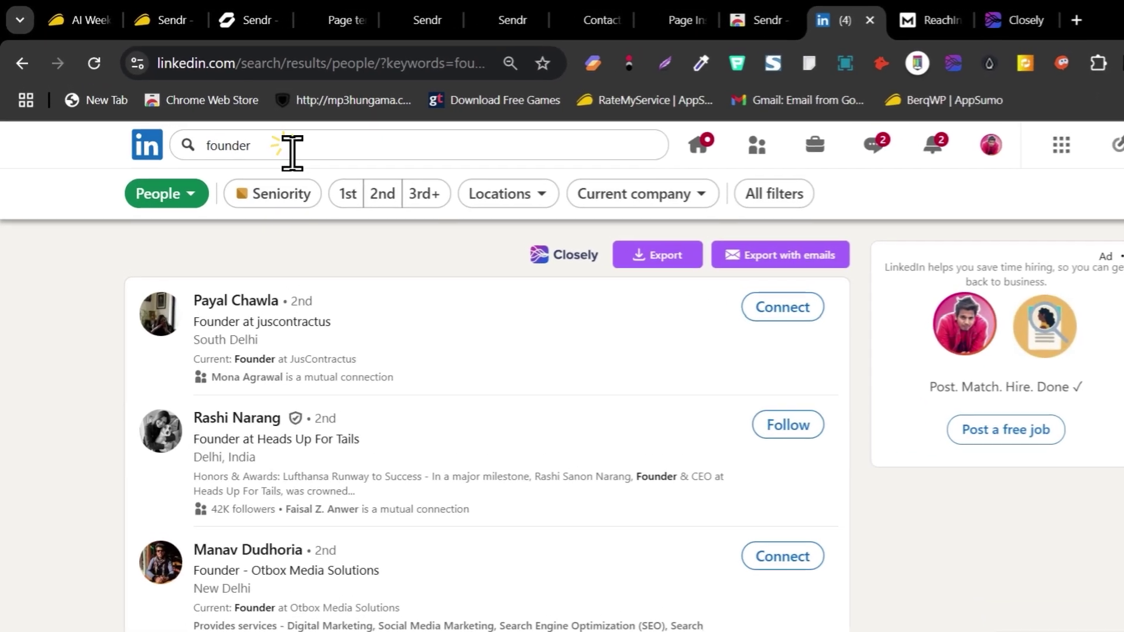
{"action": "left_click", "coordinate": [268, 132]}
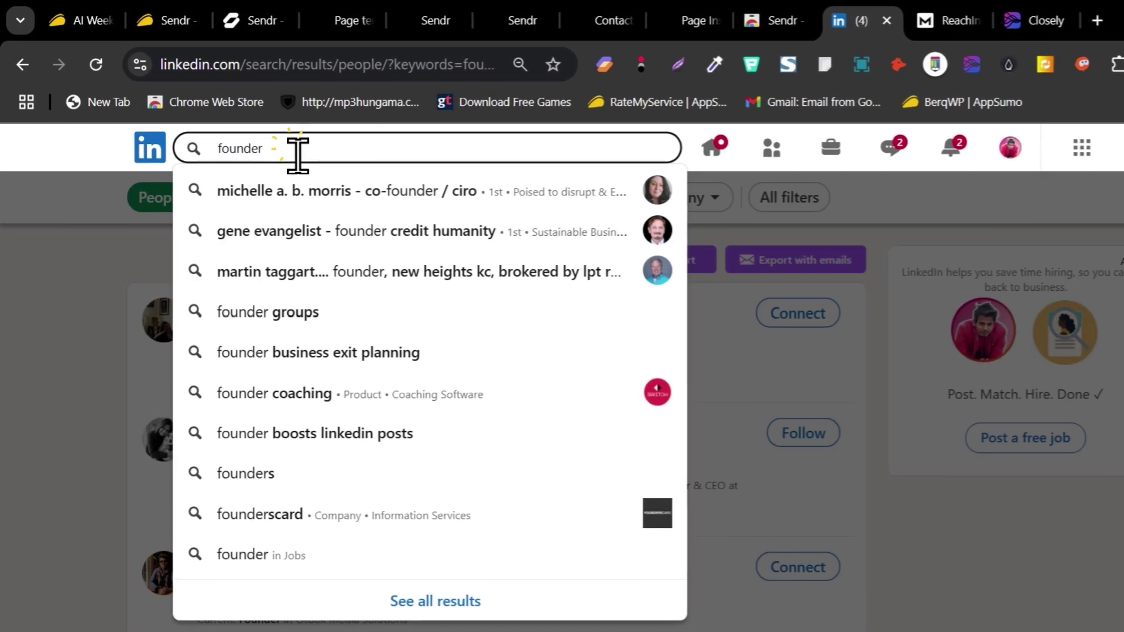
{"action": "left_click", "coordinate": [83, 254]}
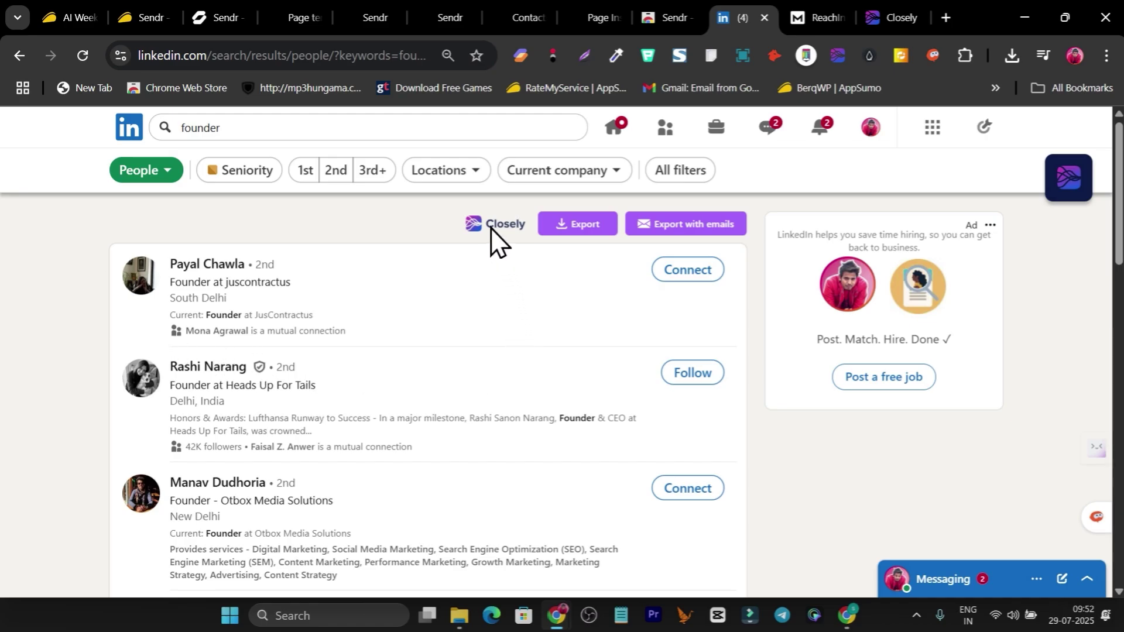
{"action": "scroll", "coordinate": [553, 286], "scroll_direction": "down", "scroll_amount": 3}
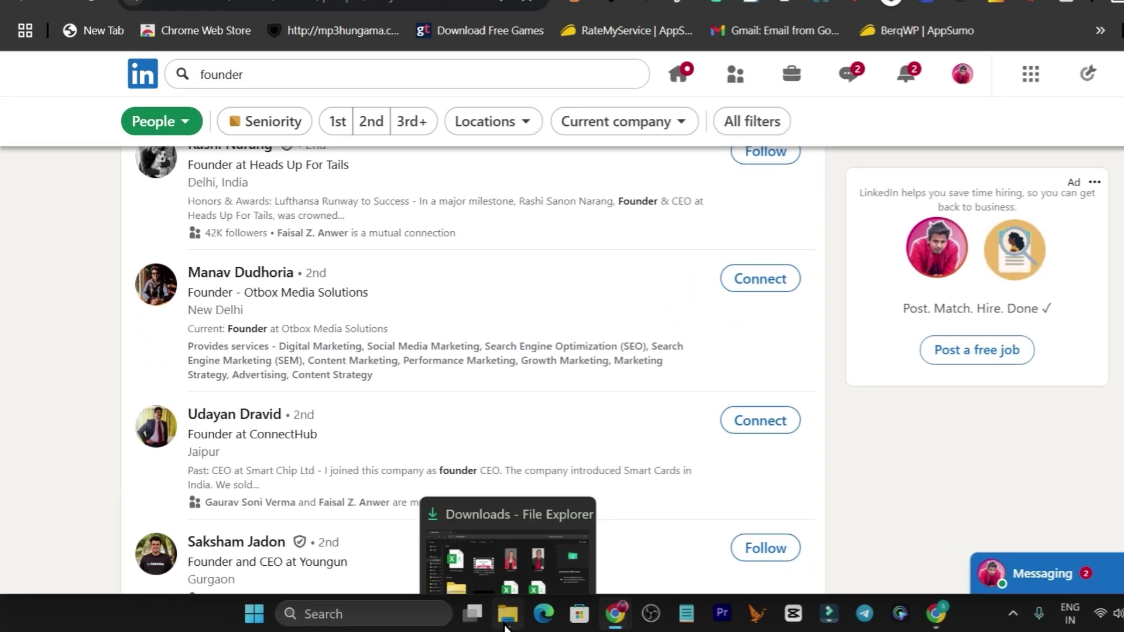
{"action": "left_click", "coordinate": [460, 617]}
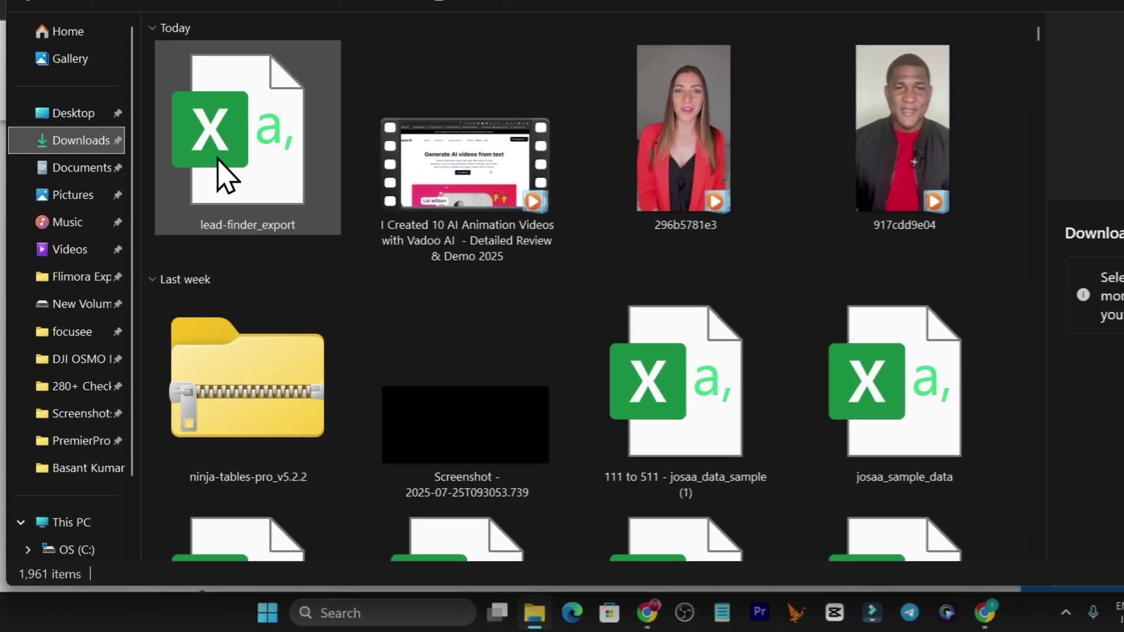
{"action": "mouse_move", "coordinate": [645, 622]}
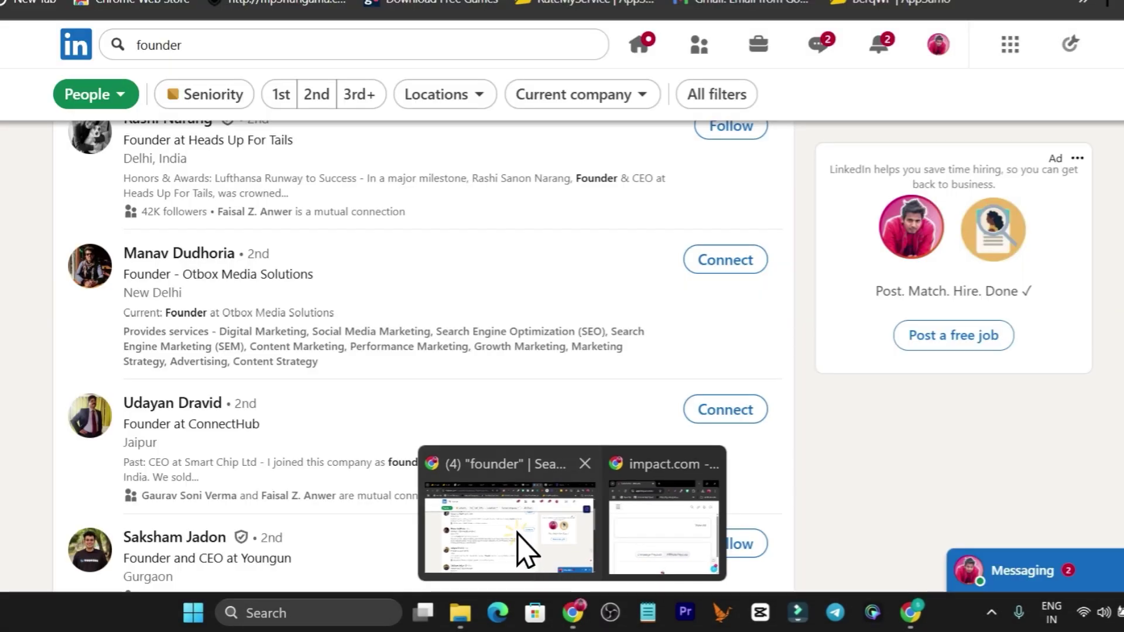
{"action": "left_click", "coordinate": [522, 552]}
{"action": "scroll", "coordinate": [233, 430], "scroll_direction": "up", "scroll_amount": 3}
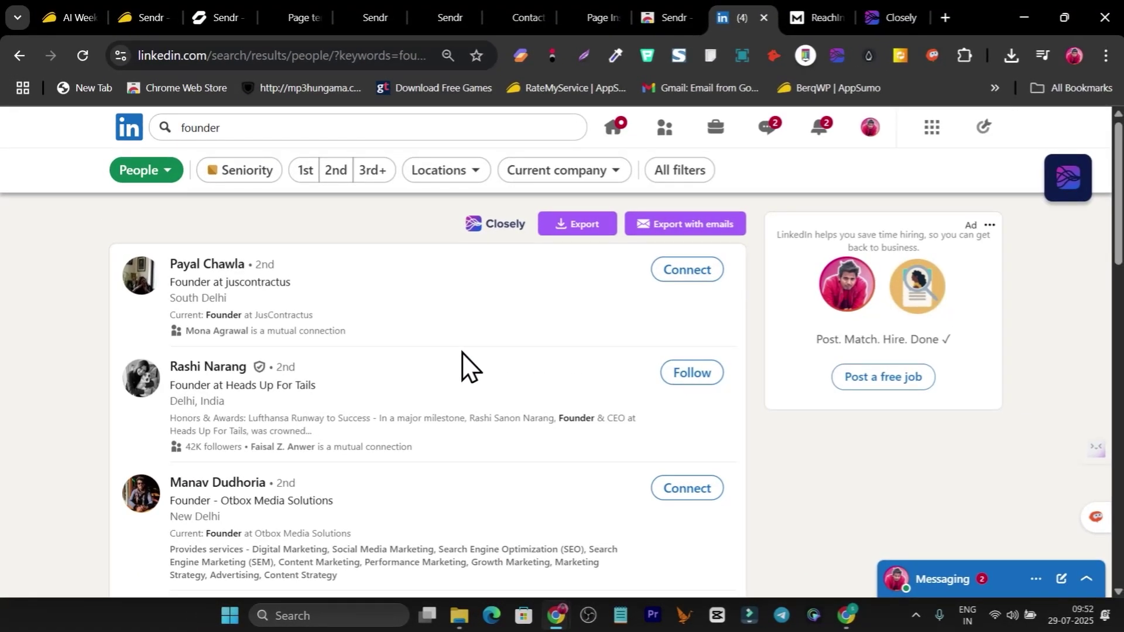
{"action": "scroll", "coordinate": [480, 365], "scroll_direction": "down", "scroll_amount": 1}
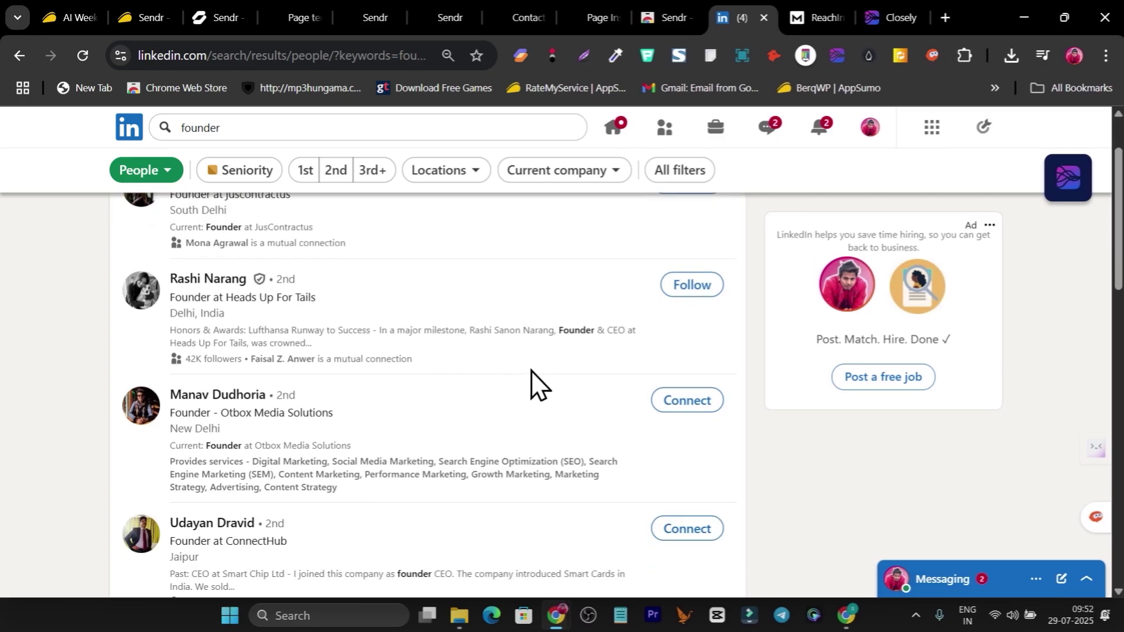
{"action": "scroll", "coordinate": [206, 288], "scroll_direction": "up", "scroll_amount": 1}
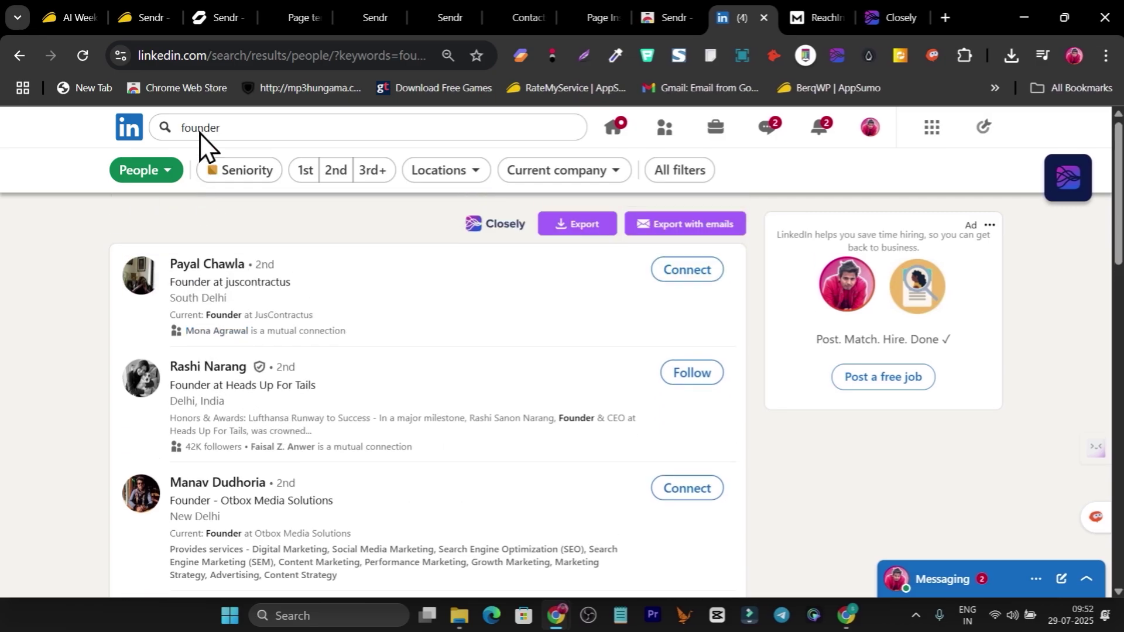
Switch to the Sendr home page and highlight 'Personalized' in its headline
{"action": "left_click", "coordinate": [223, 4]}
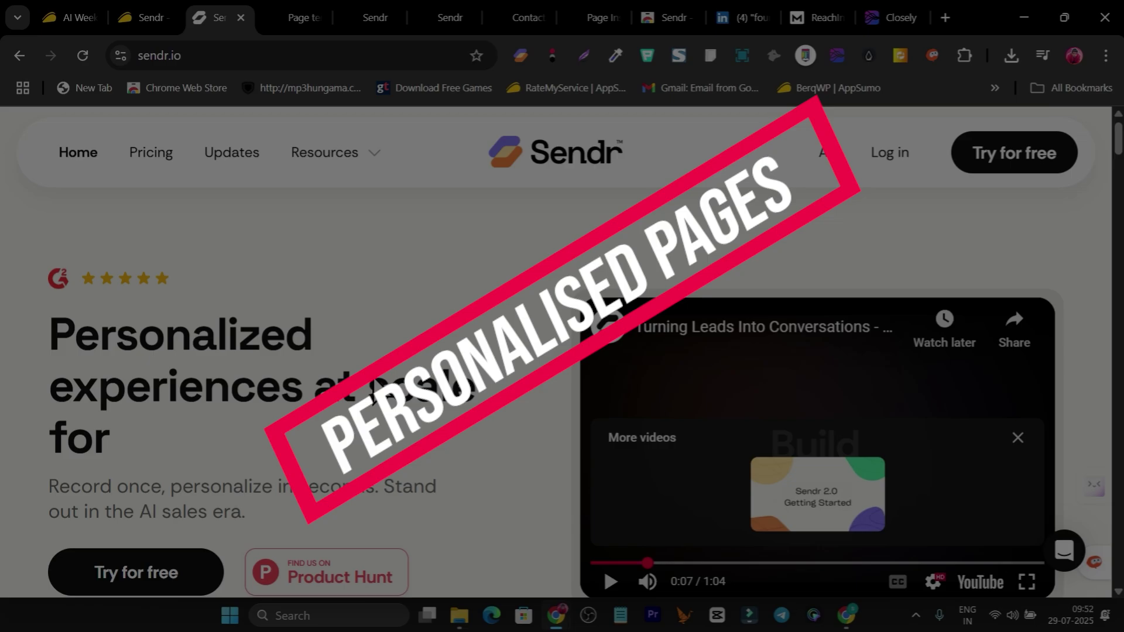
{"action": "left_click_drag", "start_coordinate": [47, 337], "coordinate": [263, 340]}
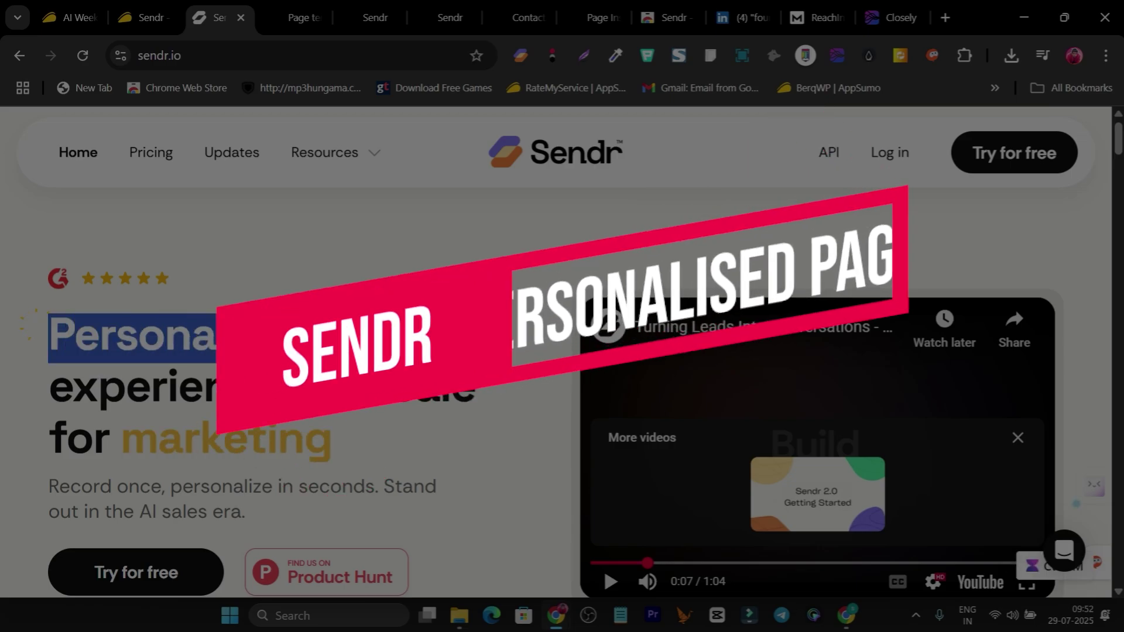
{"action": "scroll", "coordinate": [602, 518], "scroll_direction": "down", "scroll_amount": 2}
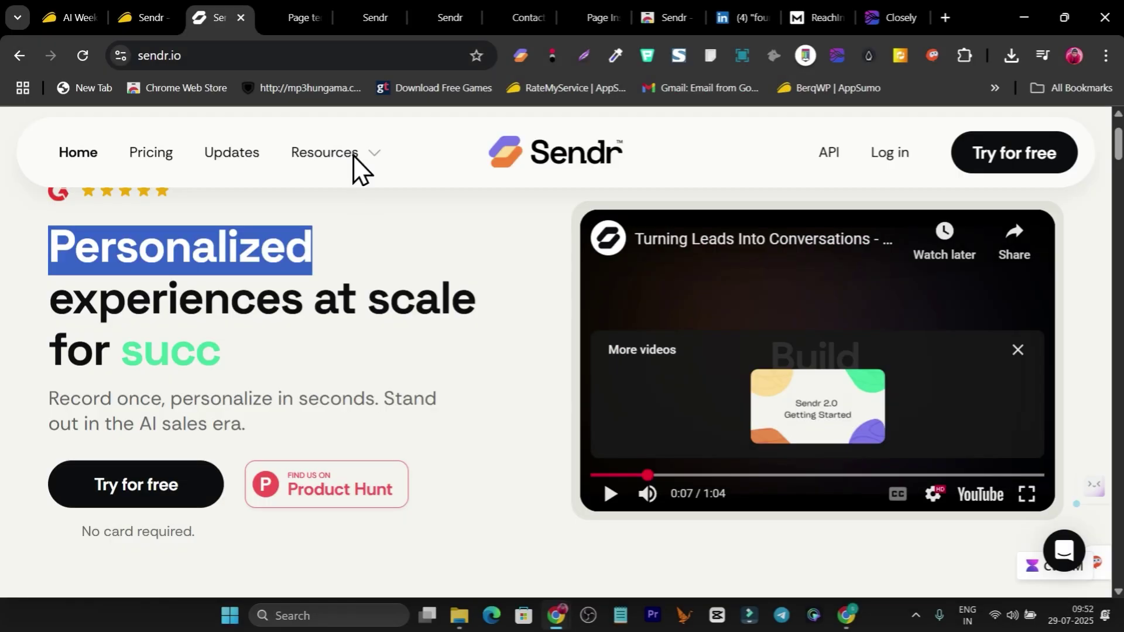
View the spinny lead's personalized preview page, scrolling down to the FAQ and back
{"action": "left_click", "coordinate": [375, 17]}
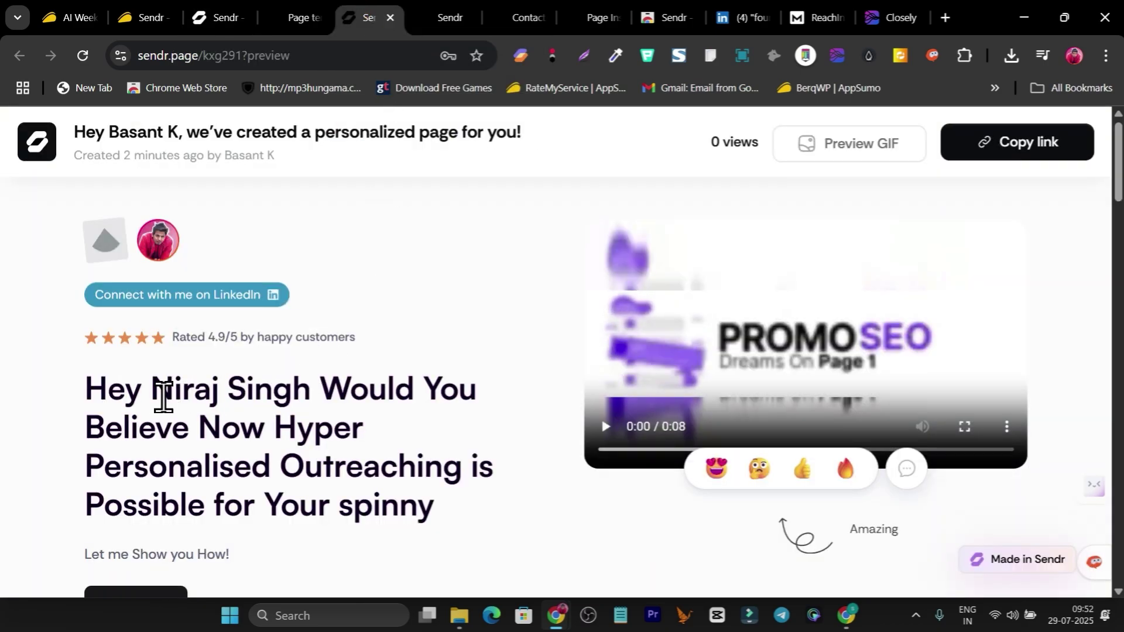
{"action": "left_click_drag", "start_coordinate": [152, 391], "coordinate": [311, 392]}
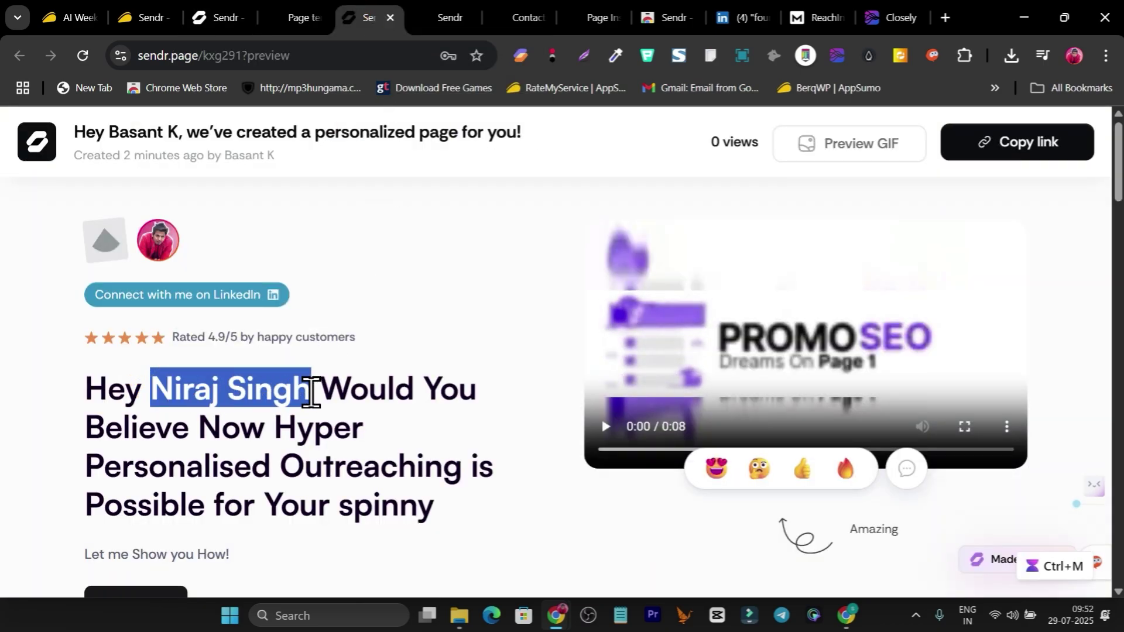
{"action": "left_click_drag", "start_coordinate": [344, 510], "coordinate": [454, 517]}
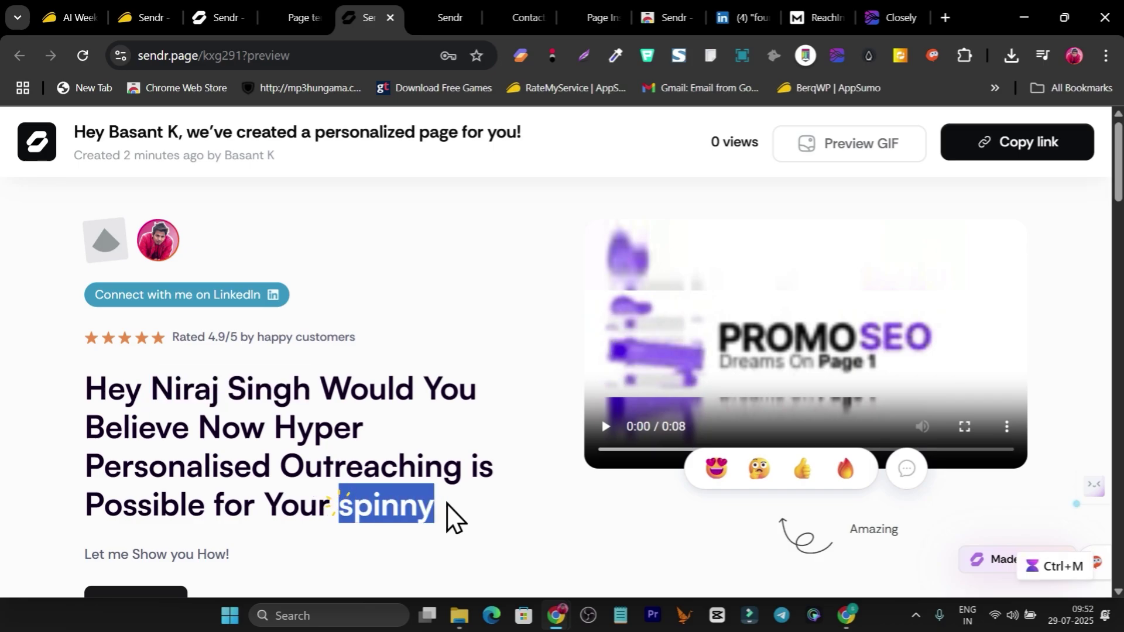
{"action": "scroll", "coordinate": [447, 503], "scroll_direction": "down", "scroll_amount": 3}
{"action": "scroll", "coordinate": [444, 493], "scroll_direction": "down", "scroll_amount": 10}
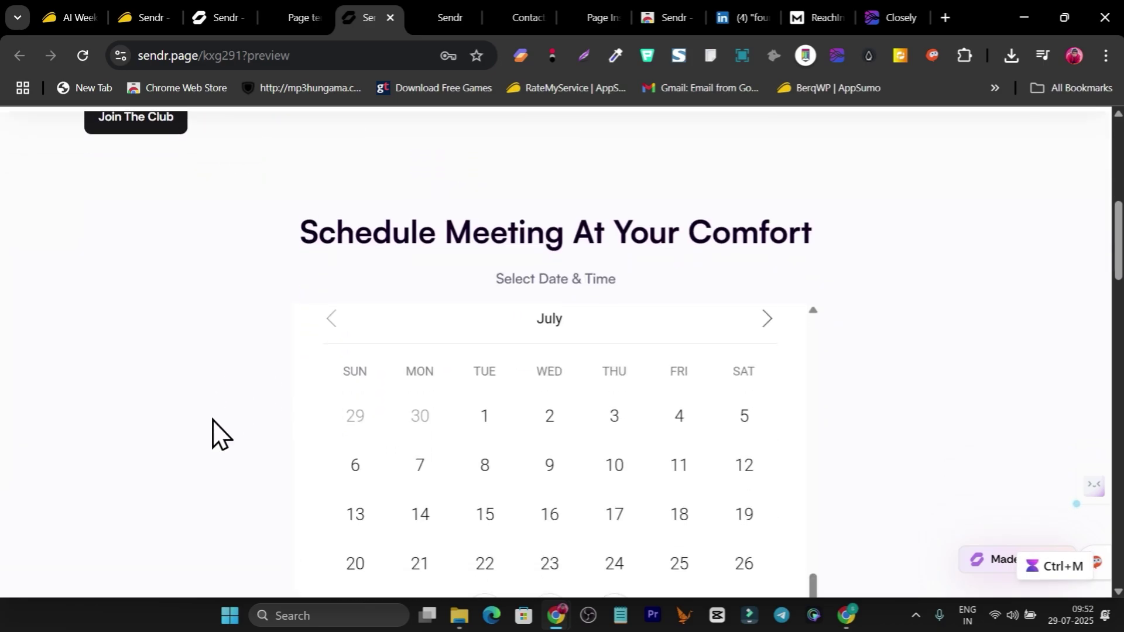
{"action": "scroll", "coordinate": [255, 417], "scroll_direction": "down", "scroll_amount": 20}
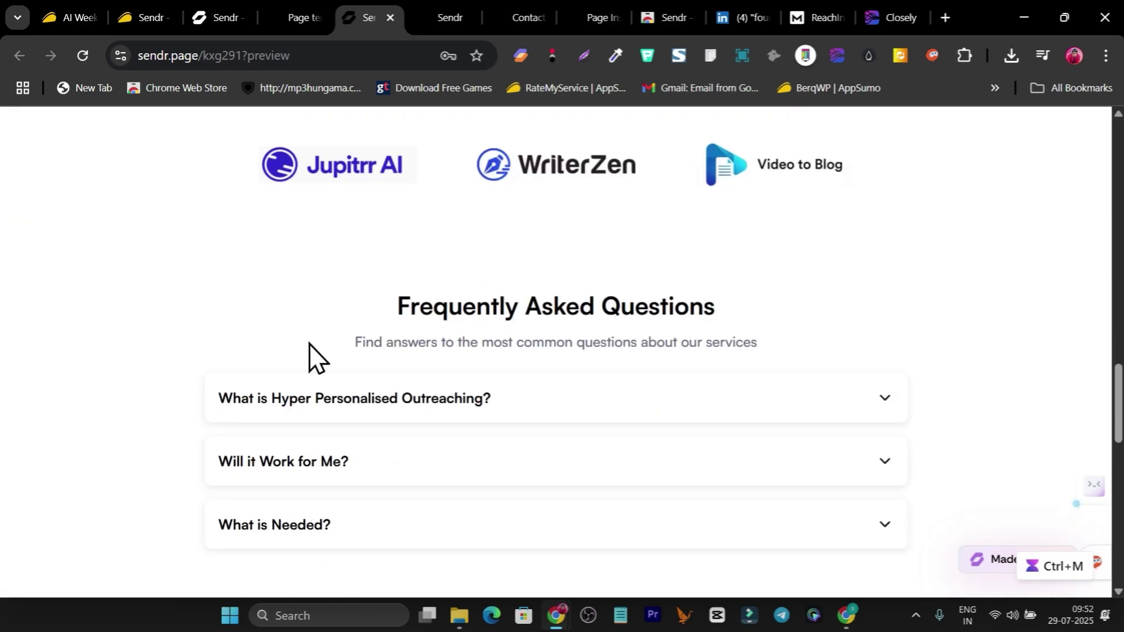
{"action": "scroll", "coordinate": [615, 252], "scroll_direction": "down", "scroll_amount": 3}
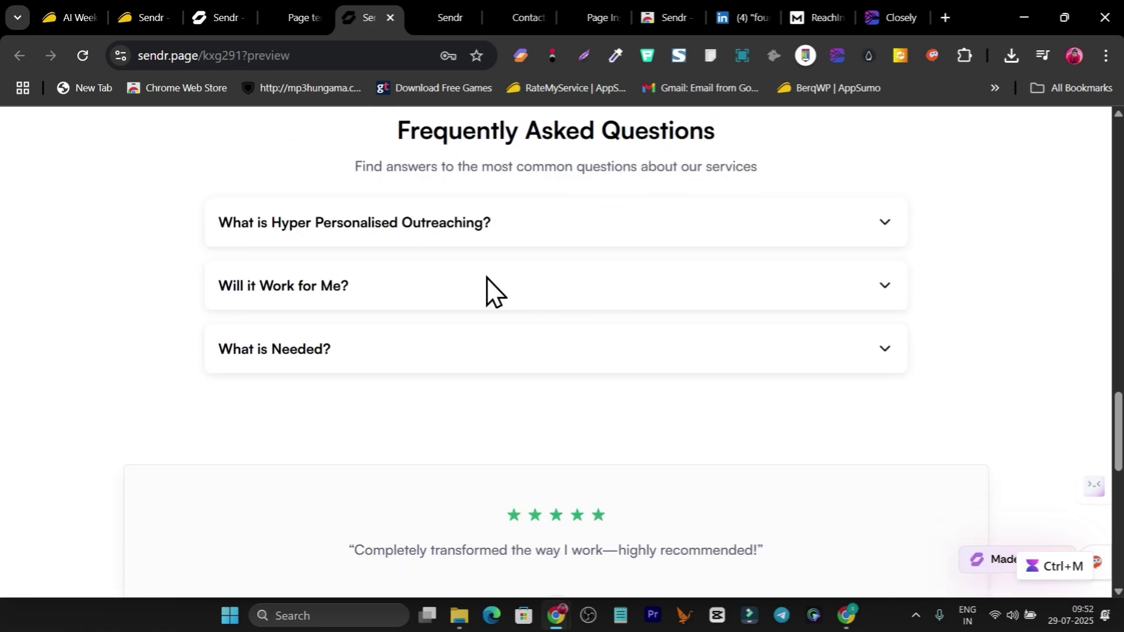
{"action": "scroll", "coordinate": [515, 286], "scroll_direction": "down", "scroll_amount": 6}
{"action": "scroll", "coordinate": [509, 334], "scroll_direction": "down", "scroll_amount": 5}
{"action": "scroll", "coordinate": [664, 424], "scroll_direction": "up", "scroll_amount": 15}
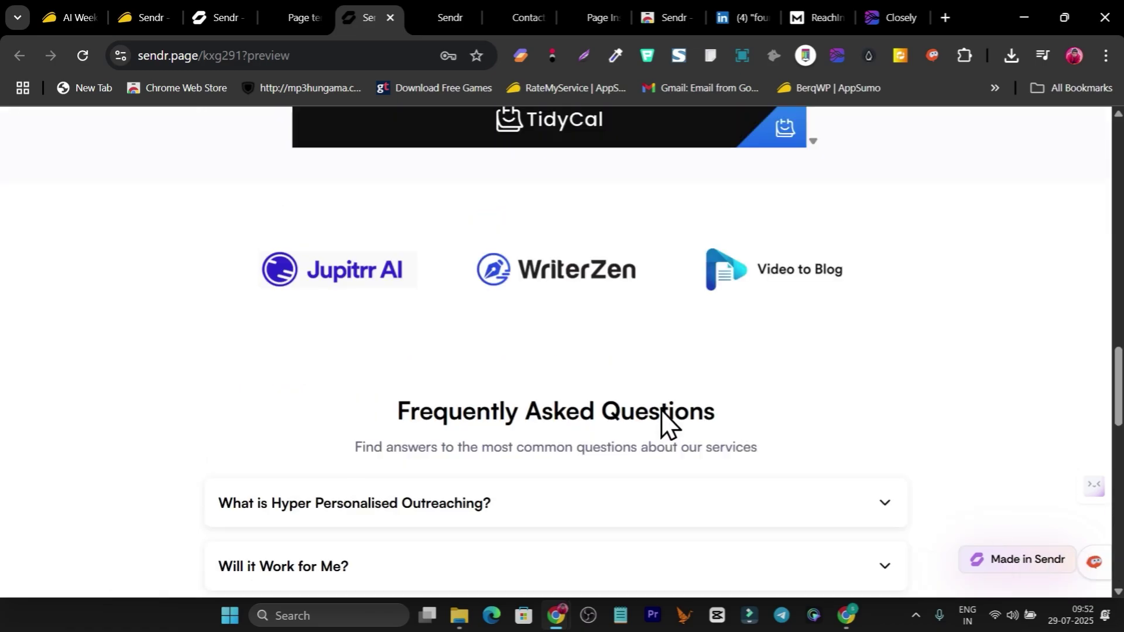
{"action": "scroll", "coordinate": [833, 356], "scroll_direction": "up", "scroll_amount": 15}
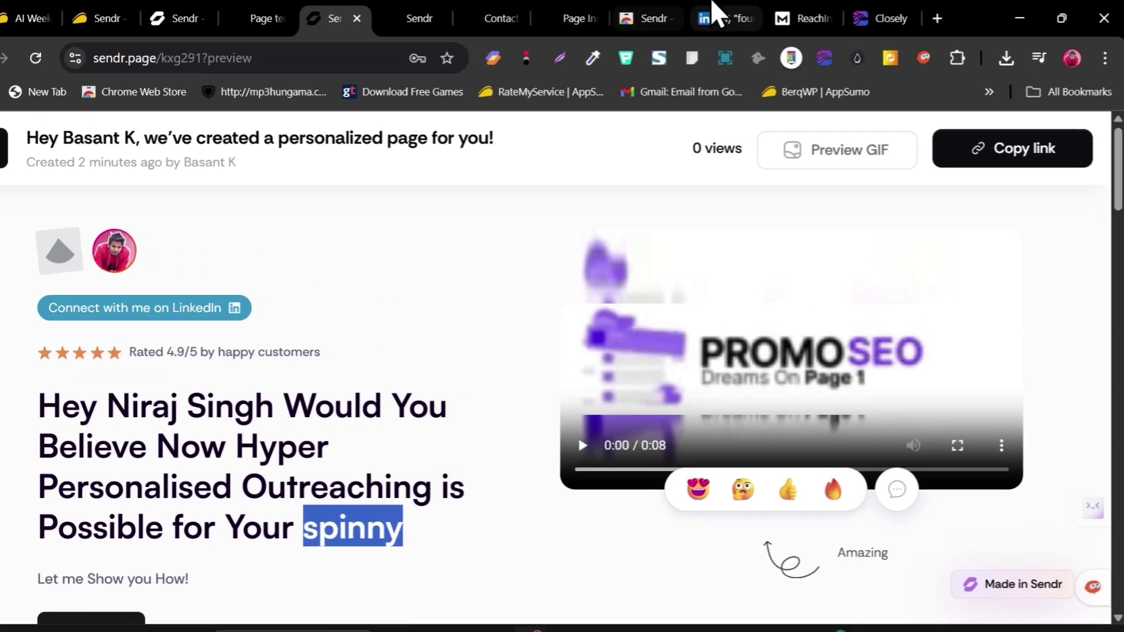
Scroll further down LinkedIn's founder results, then go back to the Sendr home page
{"action": "left_click", "coordinate": [741, 17]}
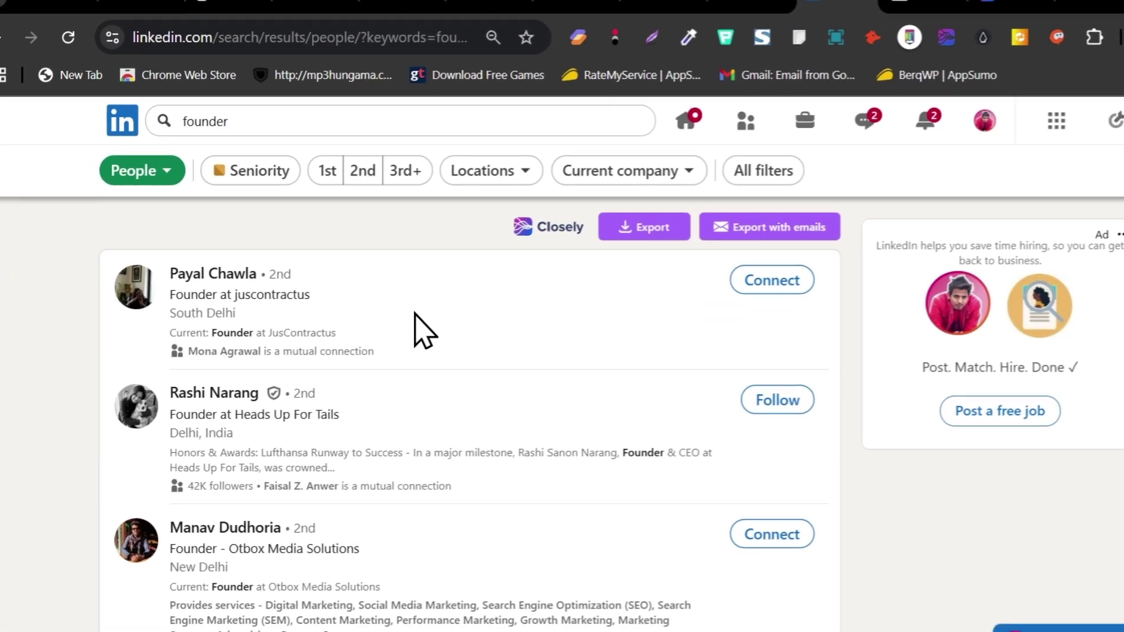
{"action": "scroll", "coordinate": [357, 363], "scroll_direction": "down", "scroll_amount": 3}
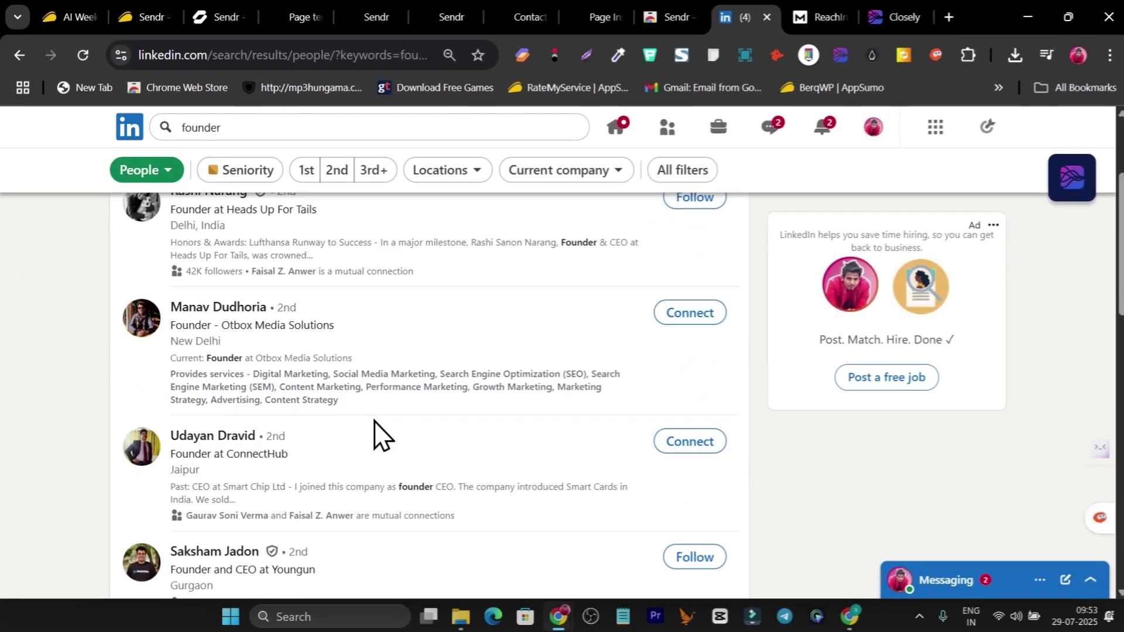
{"action": "scroll", "coordinate": [372, 433], "scroll_direction": "down", "scroll_amount": 5}
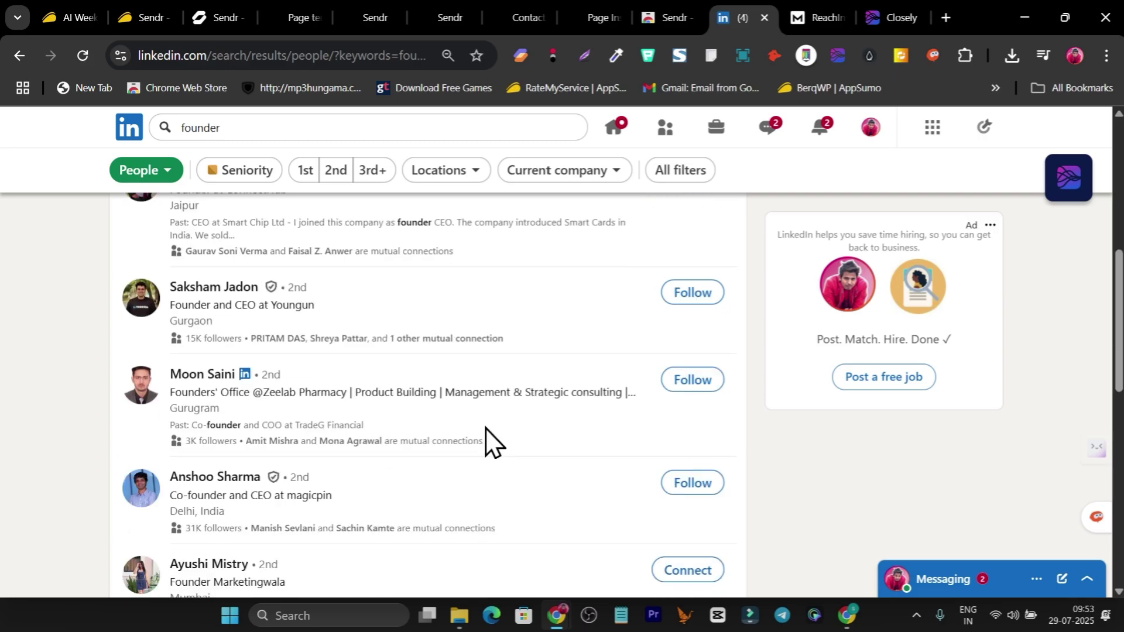
{"action": "left_click", "coordinate": [213, 15]}
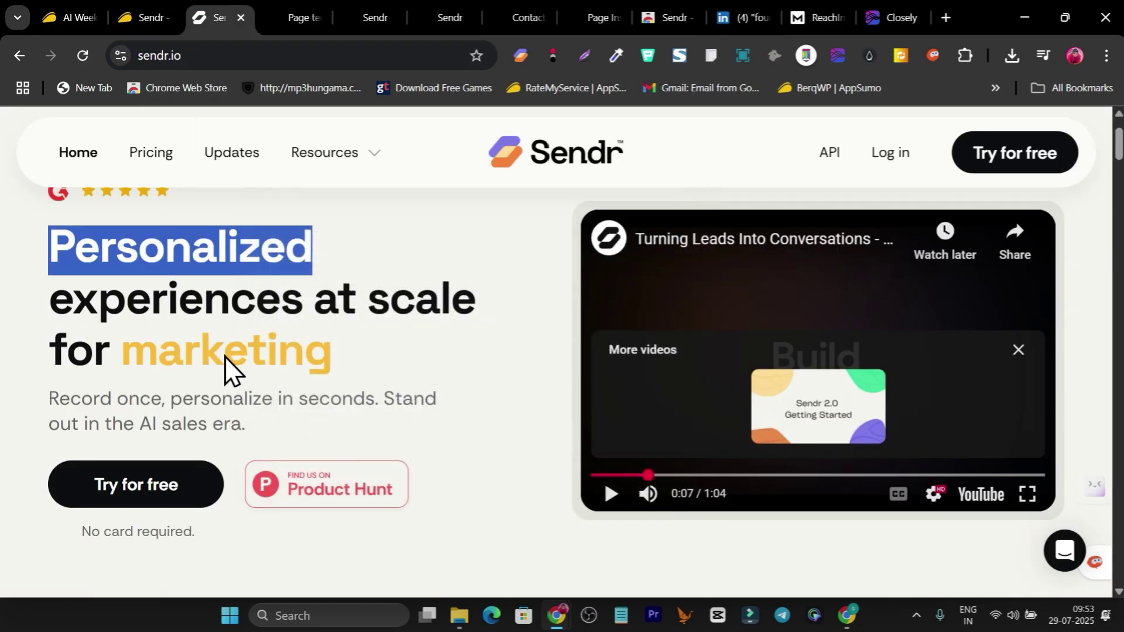
Scroll the Contacts table across to the LinkedIn URL, country, industry and Employees columns, then return to LinkedIn
{"action": "left_click", "coordinate": [519, 14]}
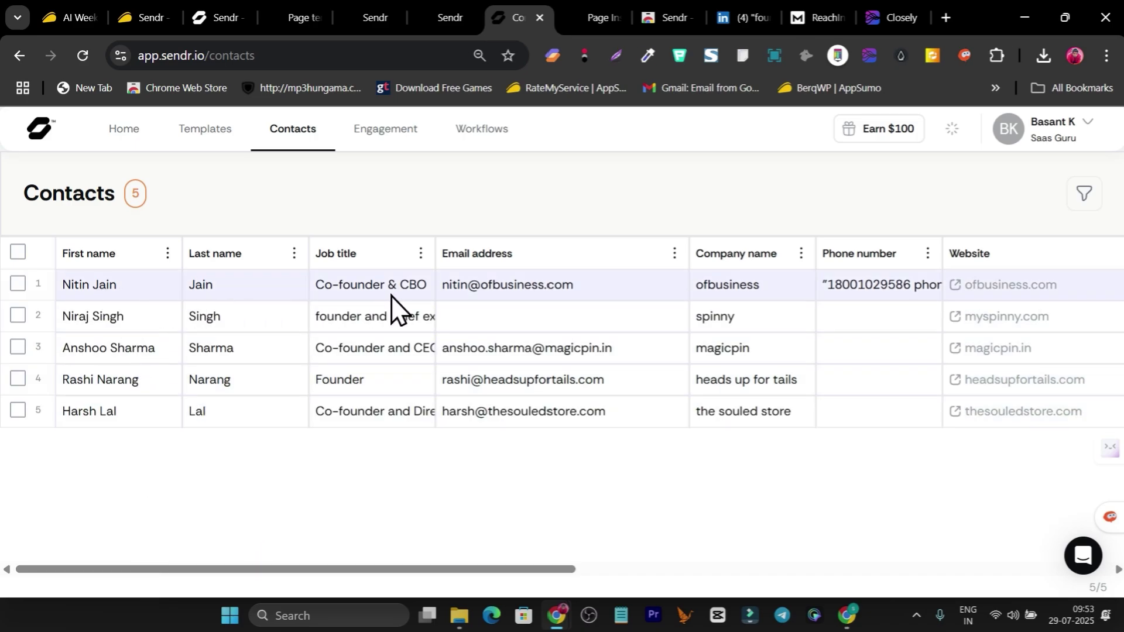
{"action": "left_click_drag", "start_coordinate": [373, 569], "coordinate": [555, 570]}
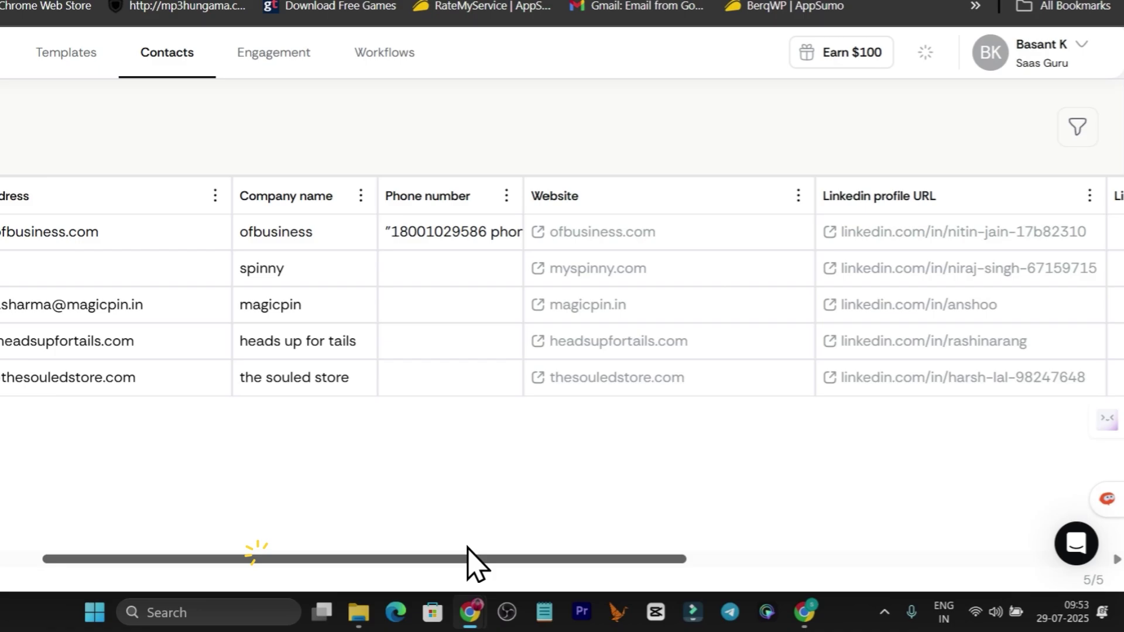
{"action": "left_click_drag", "start_coordinate": [468, 562], "coordinate": [712, 556]}
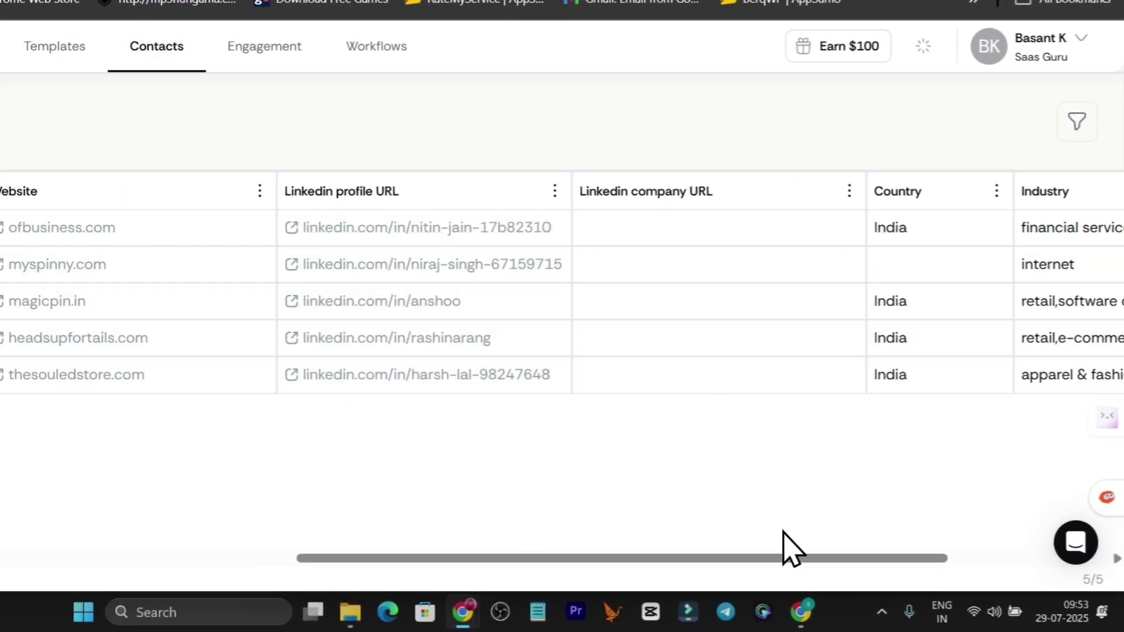
{"action": "left_click_drag", "start_coordinate": [788, 547], "coordinate": [965, 536]}
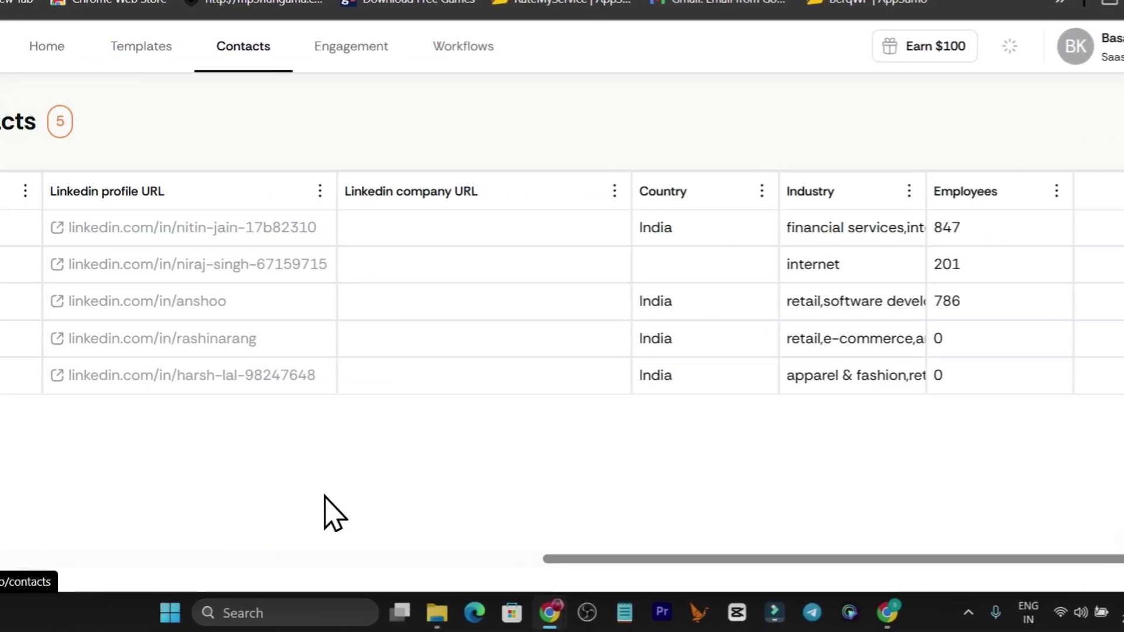
{"action": "left_click", "coordinate": [676, 26]}
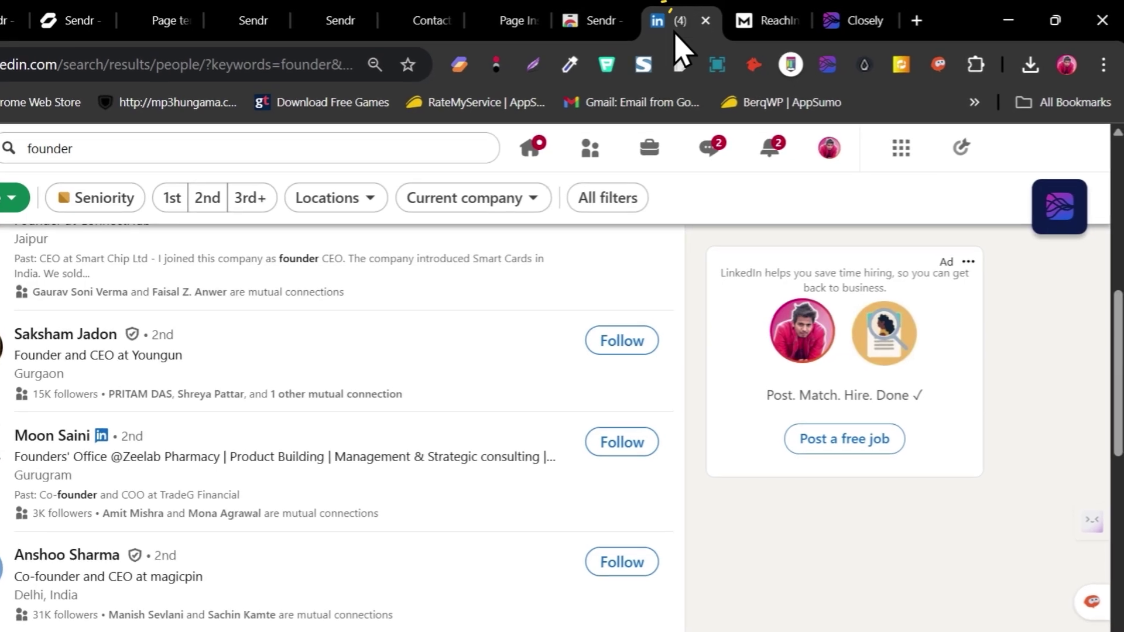
Start a Closely export of the LinkedIn founder results, then cancel it
{"action": "scroll", "coordinate": [679, 374], "scroll_direction": "up", "scroll_amount": 6}
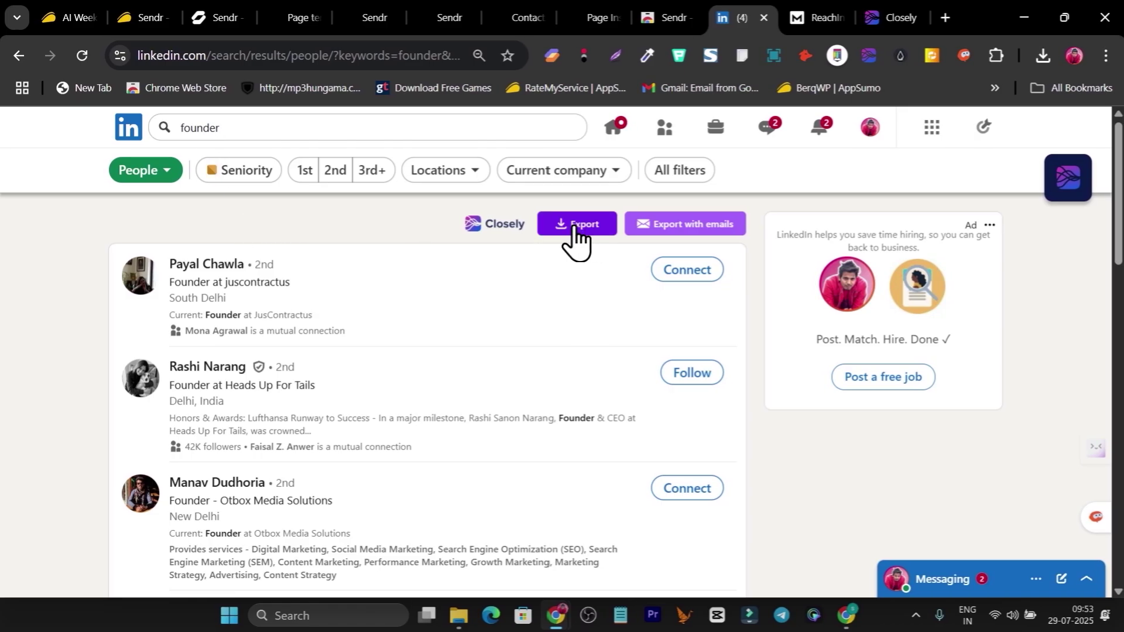
{"action": "left_click", "coordinate": [573, 227]}
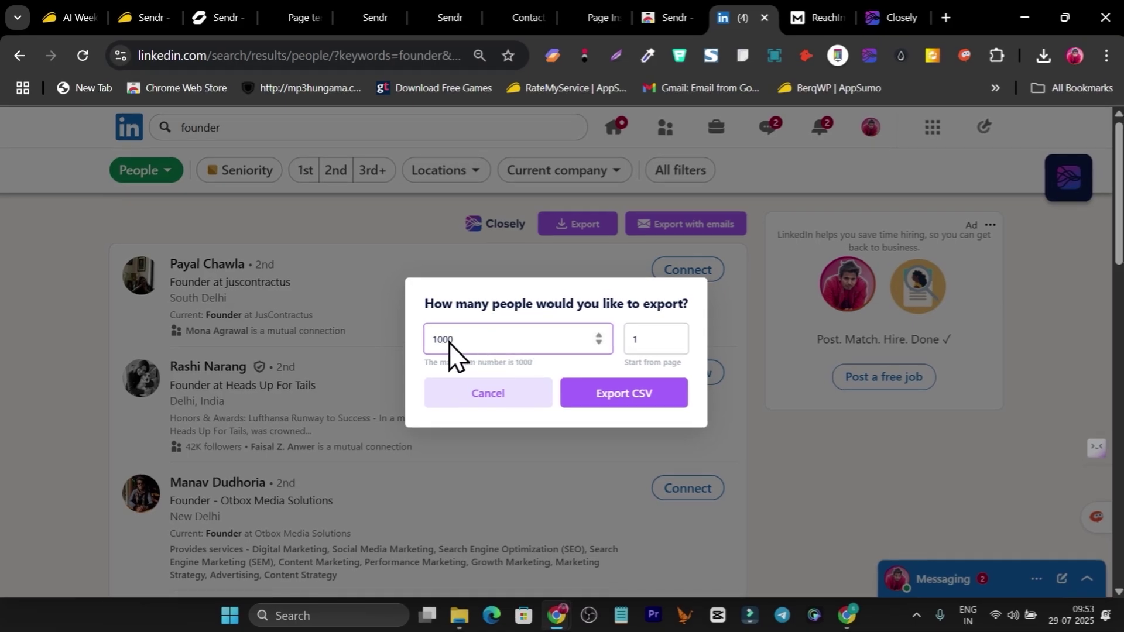
{"action": "left_click", "coordinate": [480, 390]}
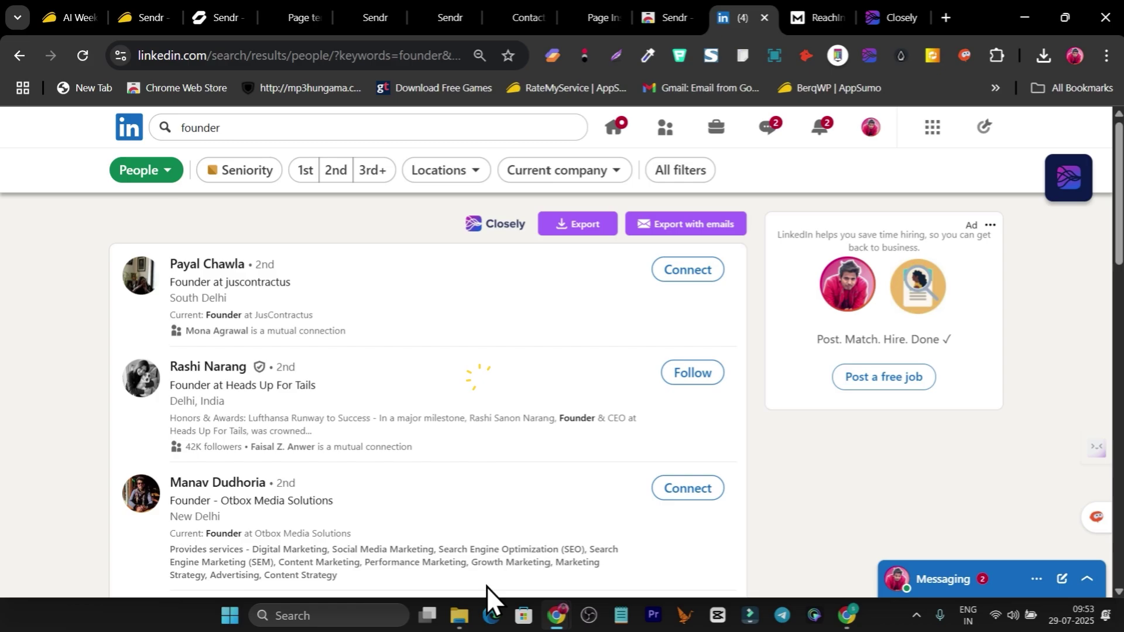
Check the Downloads folder for the lead-finder_export CSV, then return to the Sendr site
{"action": "mouse_move", "coordinate": [460, 625]}
{"action": "left_click", "coordinate": [434, 576]}
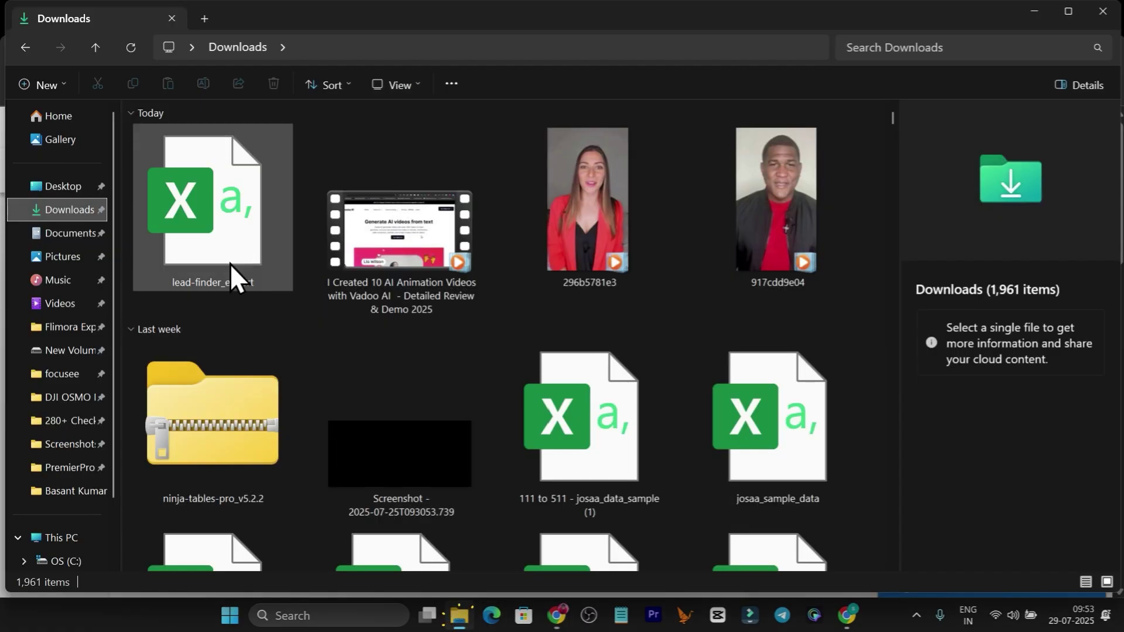
{"action": "mouse_move", "coordinate": [558, 617]}
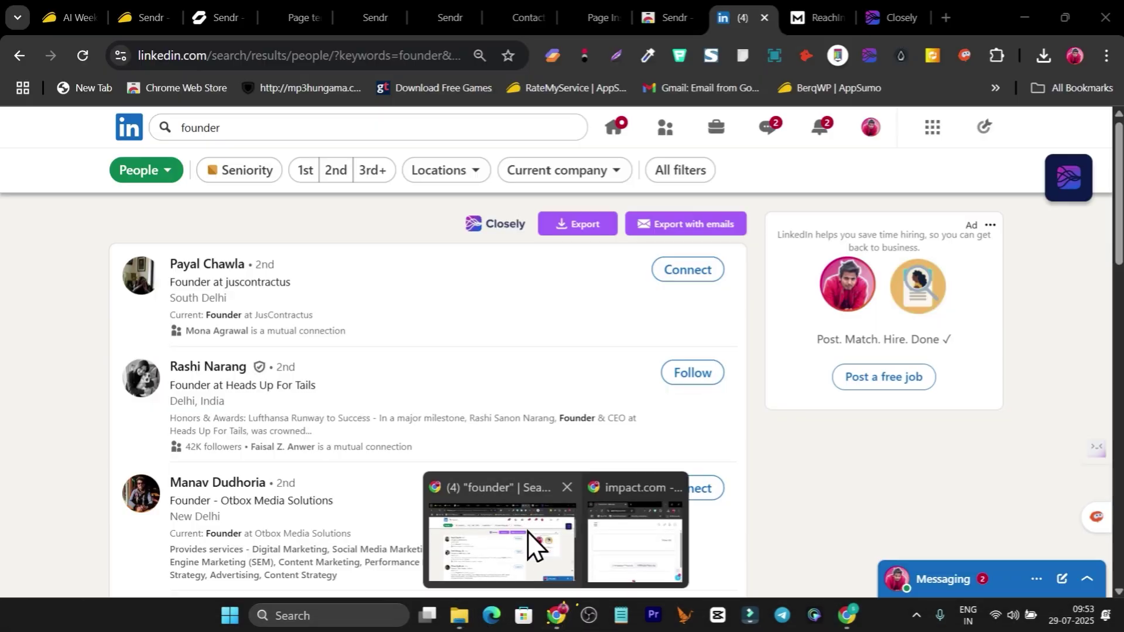
{"action": "left_click", "coordinate": [525, 532]}
{"action": "left_click", "coordinate": [231, 7]}
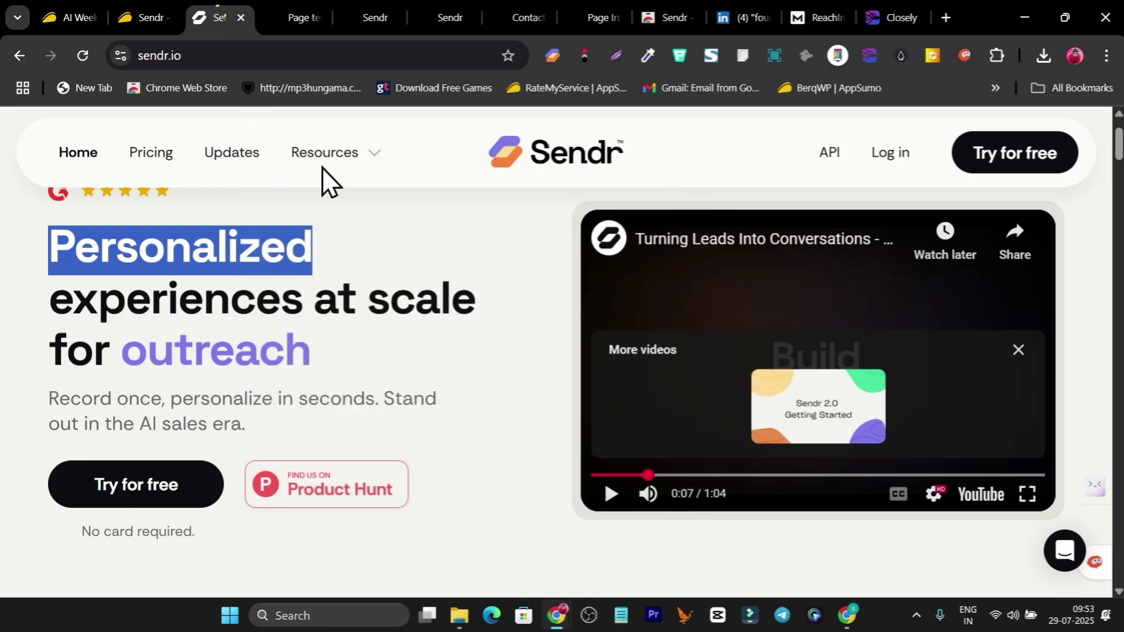
Open the second New template in the editor, view the section types without adding one, and scroll the preview
{"action": "left_click", "coordinate": [296, 13]}
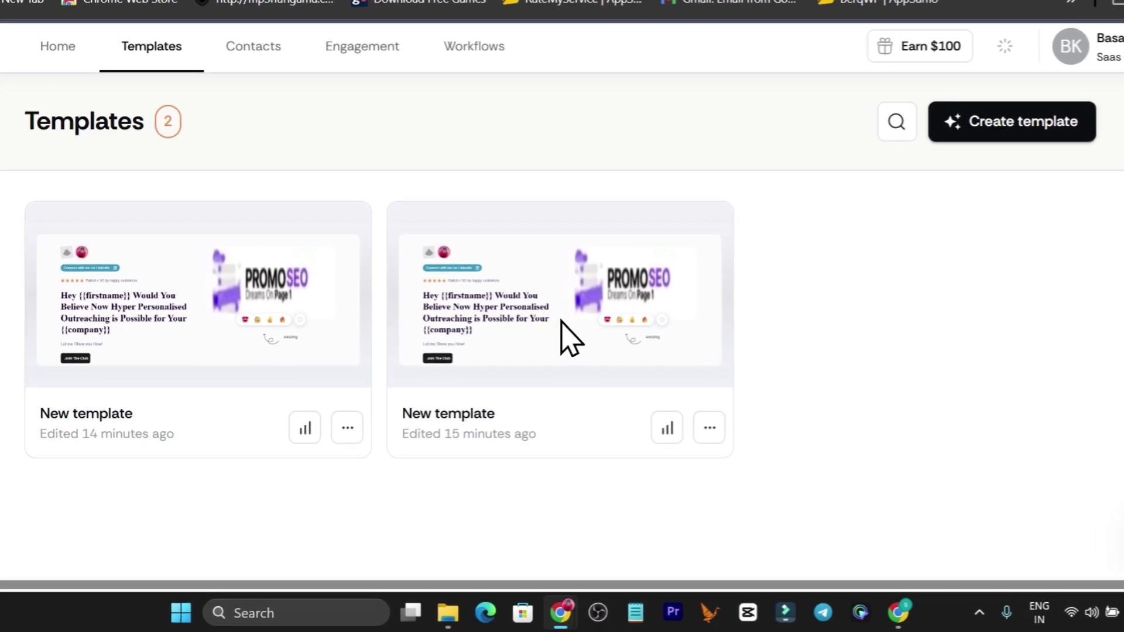
{"action": "left_click", "coordinate": [558, 381]}
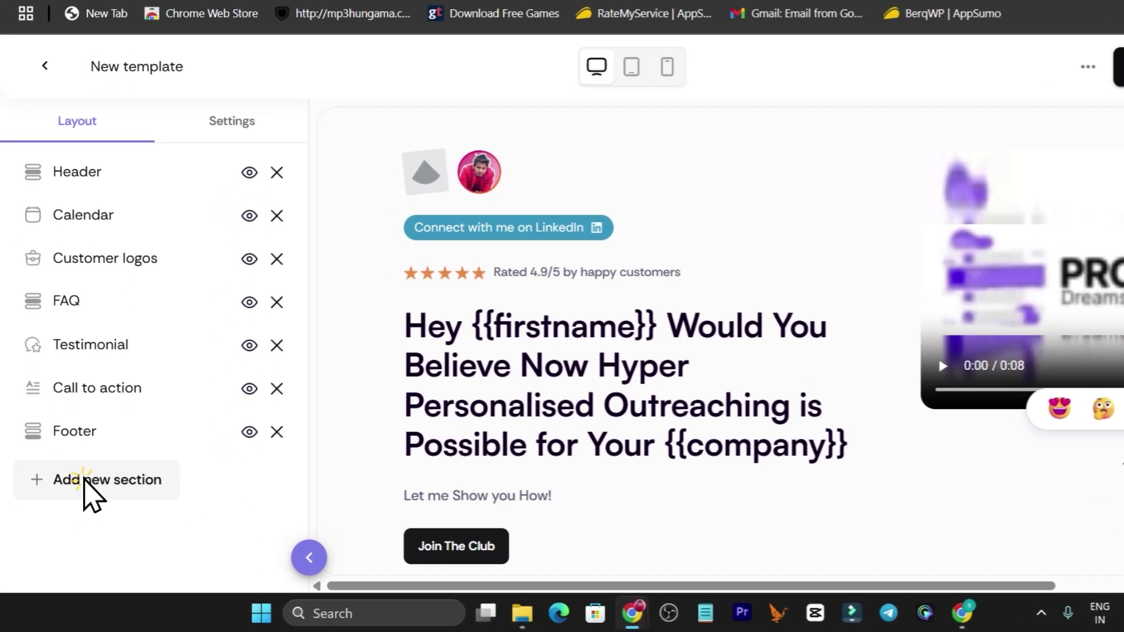
{"action": "left_click", "coordinate": [74, 498]}
{"action": "mouse_move", "coordinate": [242, 157]}
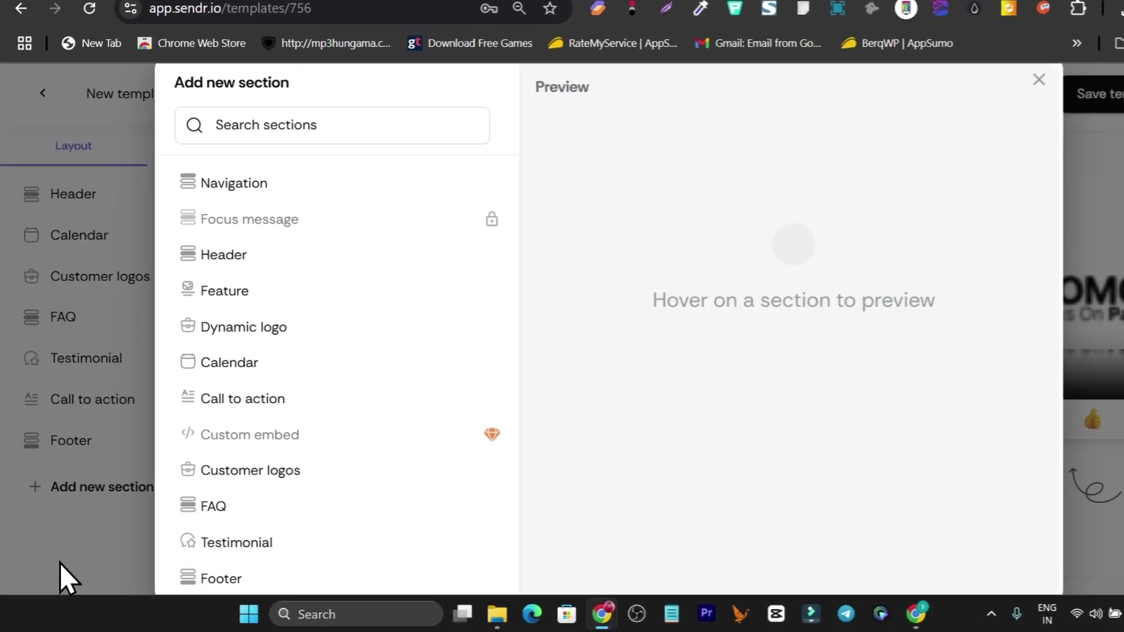
{"action": "left_click", "coordinate": [58, 579]}
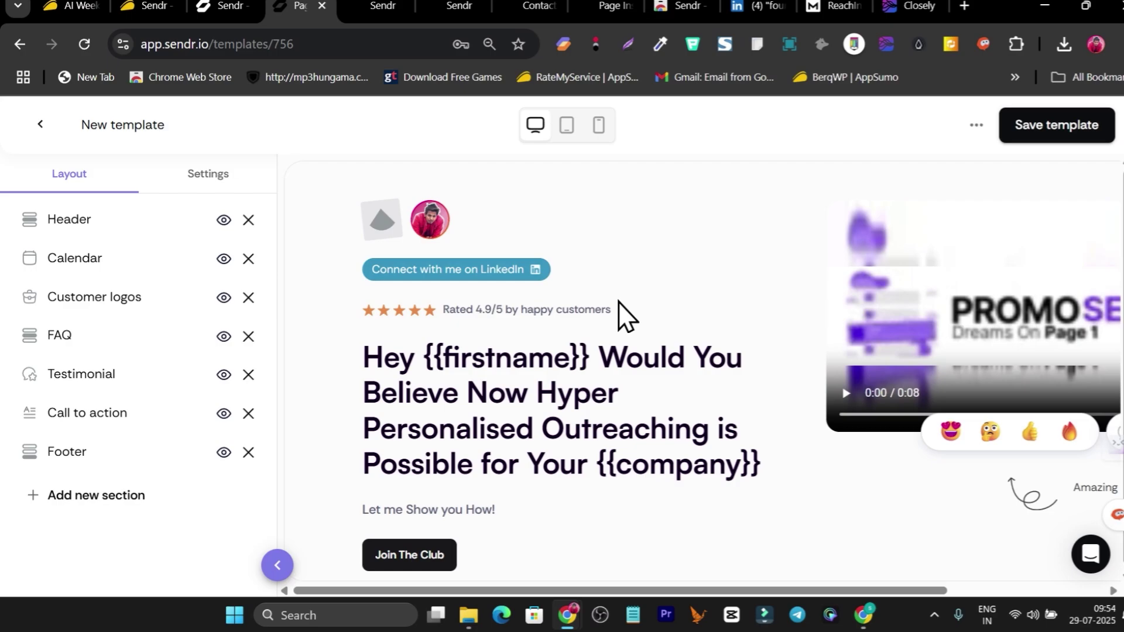
{"action": "scroll", "coordinate": [809, 296], "scroll_direction": "down", "scroll_amount": 4}
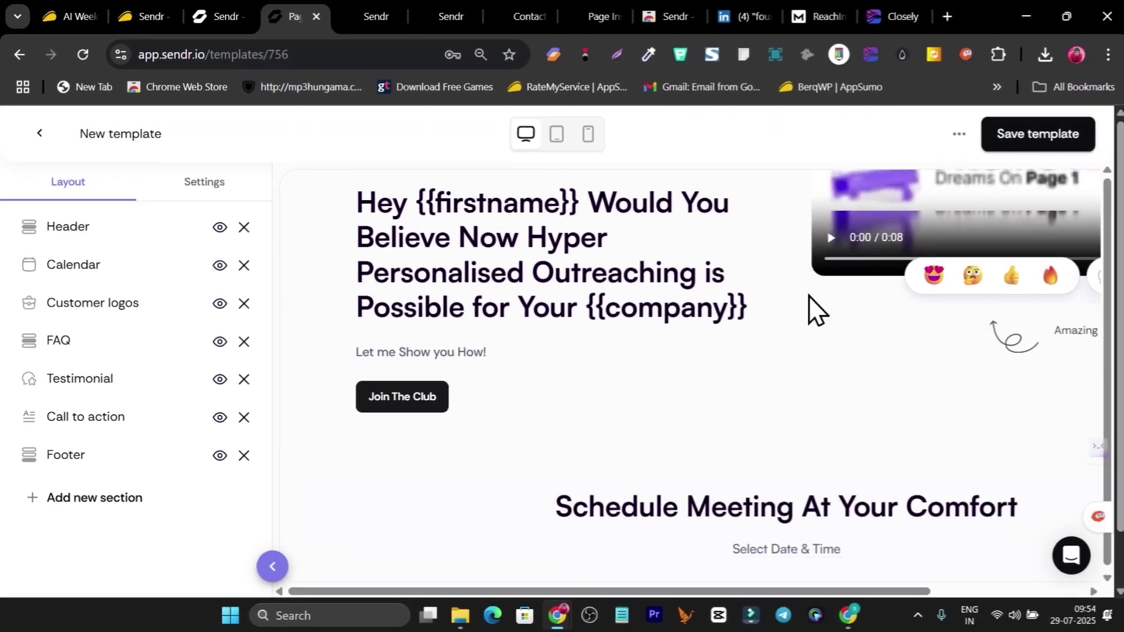
{"action": "scroll", "coordinate": [632, 337], "scroll_direction": "up", "scroll_amount": 4}
{"action": "scroll", "coordinate": [703, 357], "scroll_direction": "down", "scroll_amount": 5}
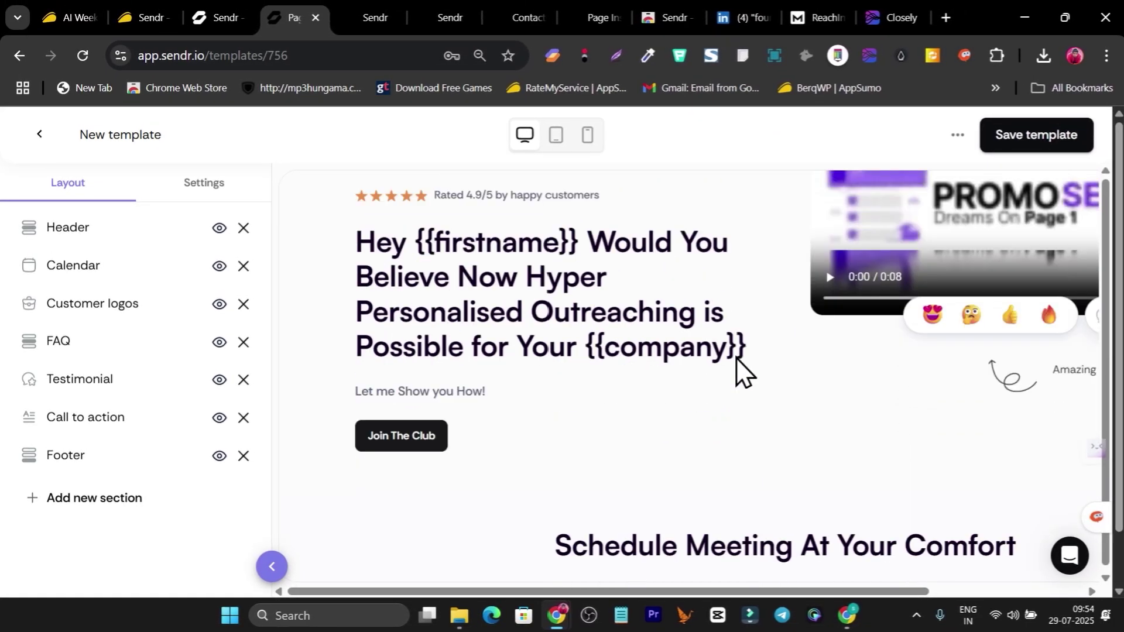
{"action": "scroll", "coordinate": [756, 392], "scroll_direction": "down", "scroll_amount": 5}
{"action": "scroll", "coordinate": [760, 393], "scroll_direction": "up", "scroll_amount": 8}
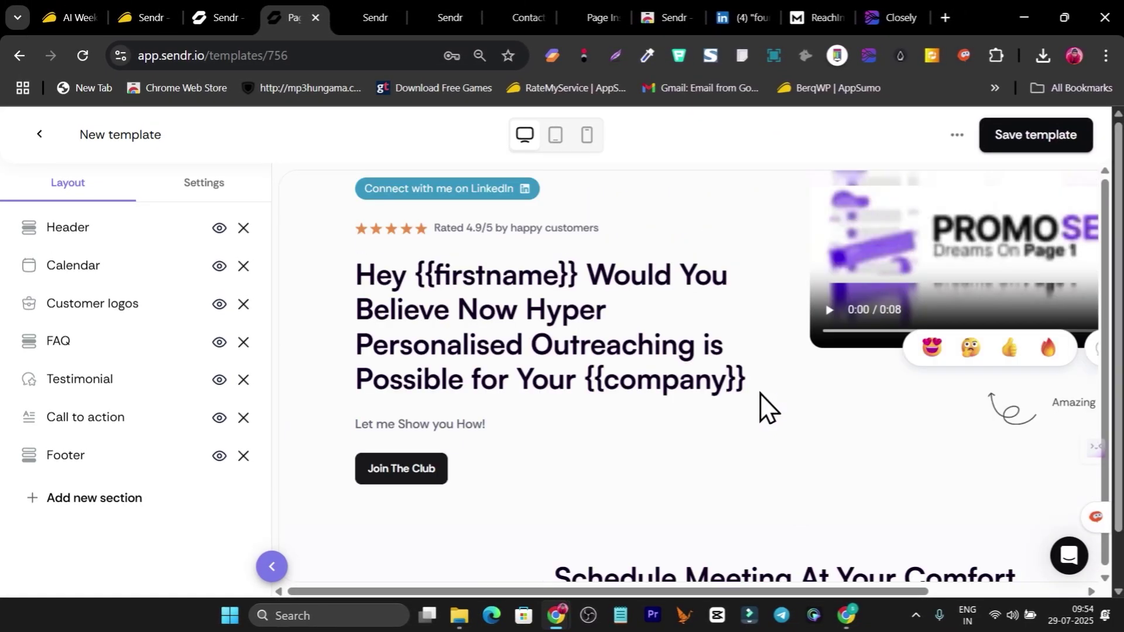
{"action": "scroll", "coordinate": [492, 331], "scroll_direction": "up", "scroll_amount": 2}
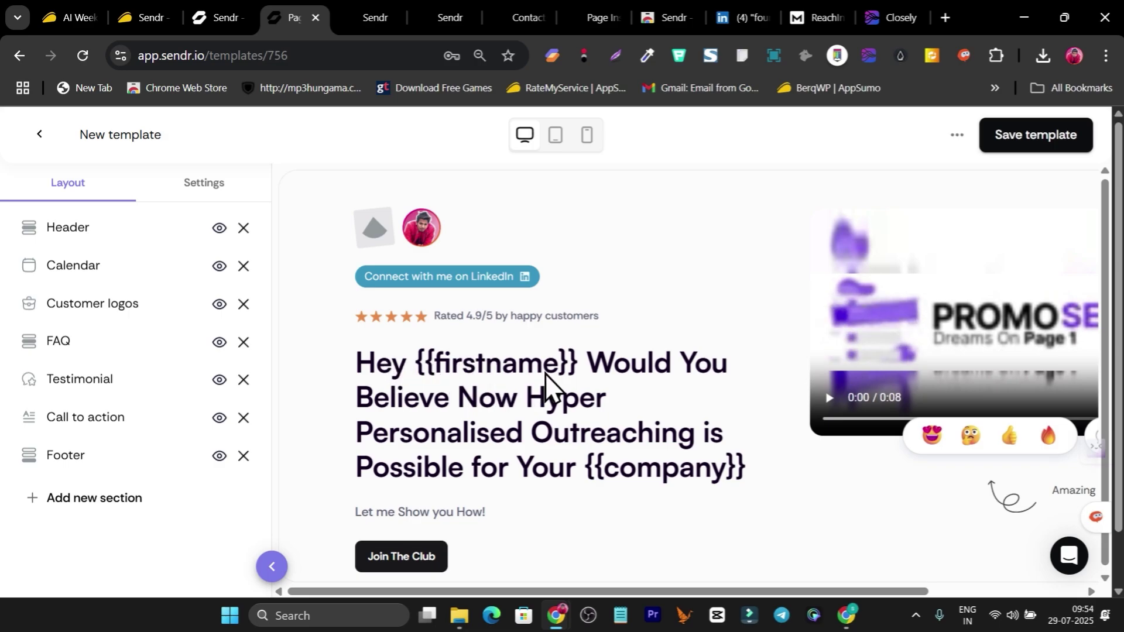
Expand the Header content and delete the old {{firstname}} variable from the heading
{"action": "left_click", "coordinate": [28, 228]}
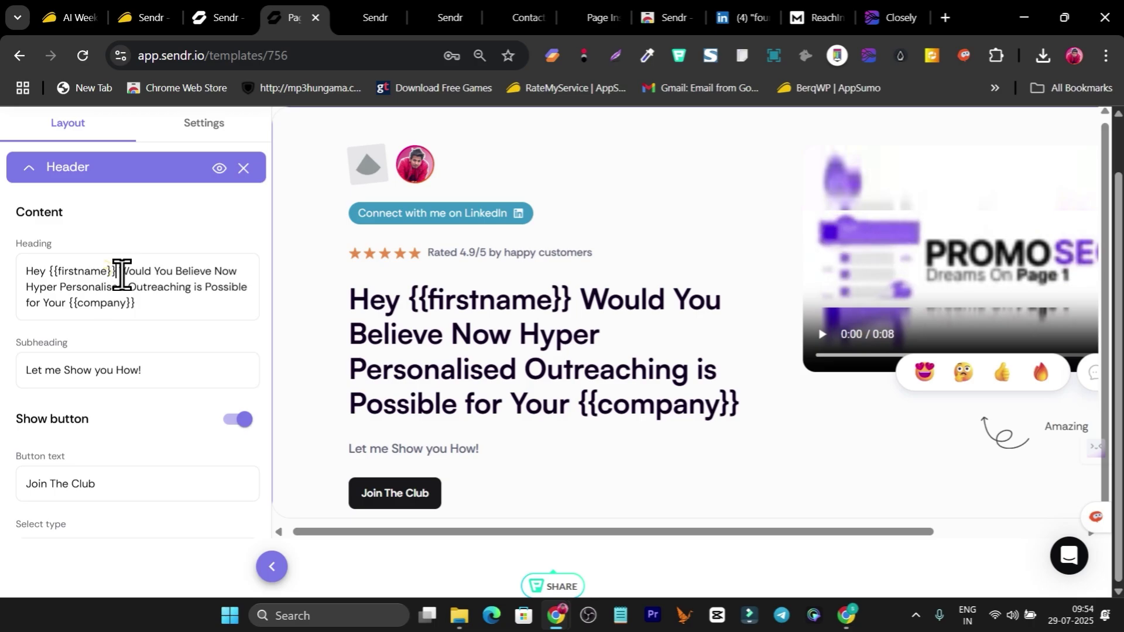
{"action": "left_click_drag", "start_coordinate": [70, 275], "coordinate": [55, 278]}
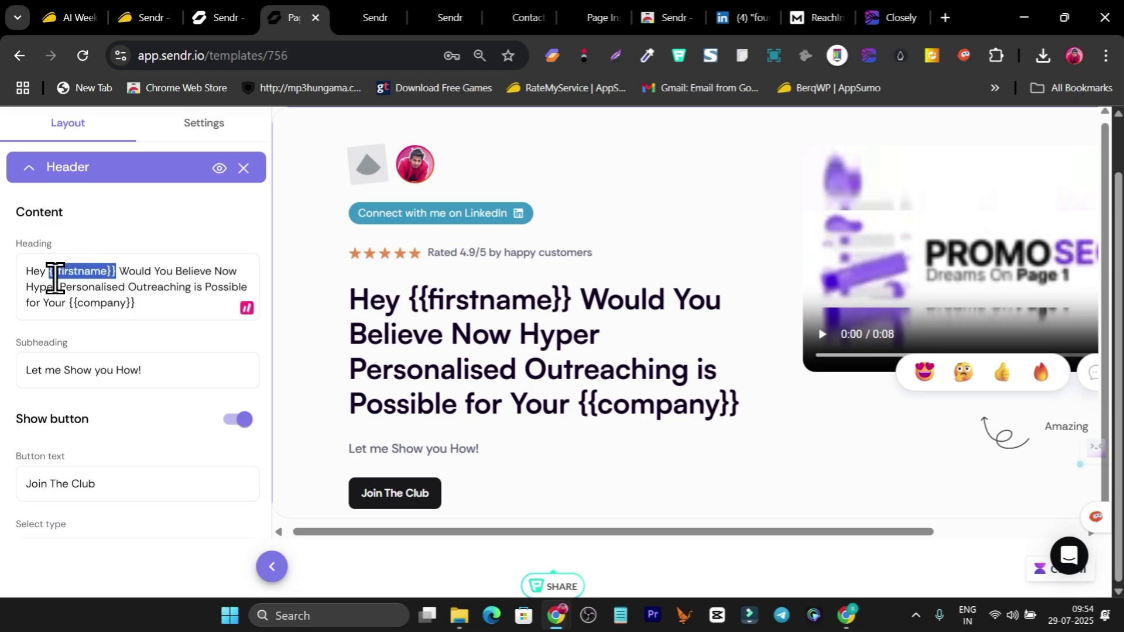
{"action": "left_click", "coordinate": [55, 278]}
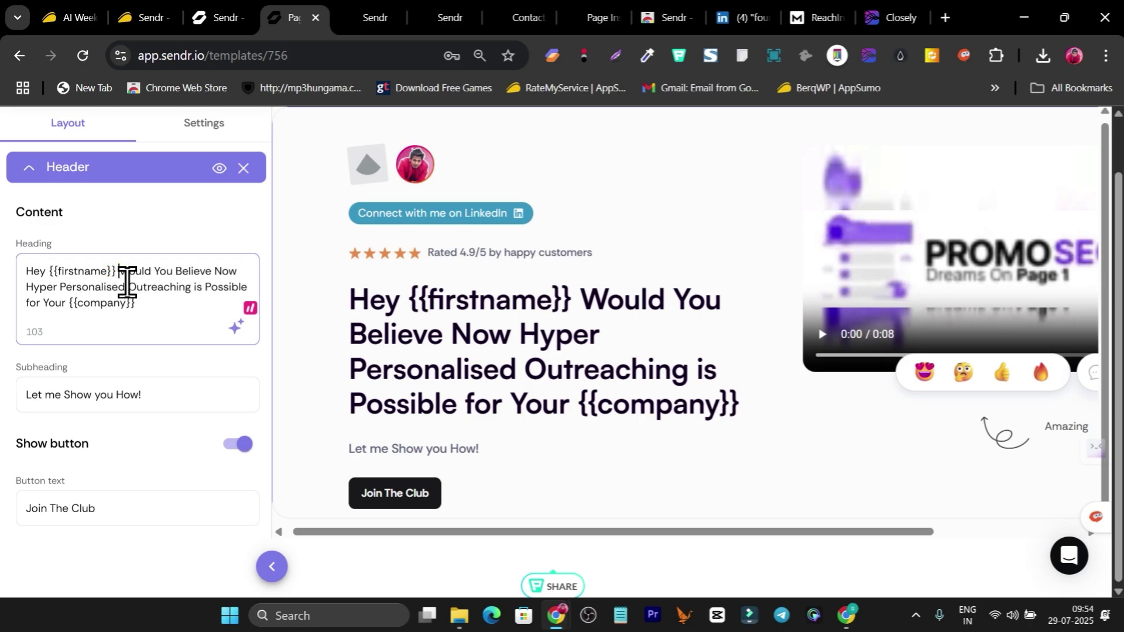
{"action": "type", "text": "/"}
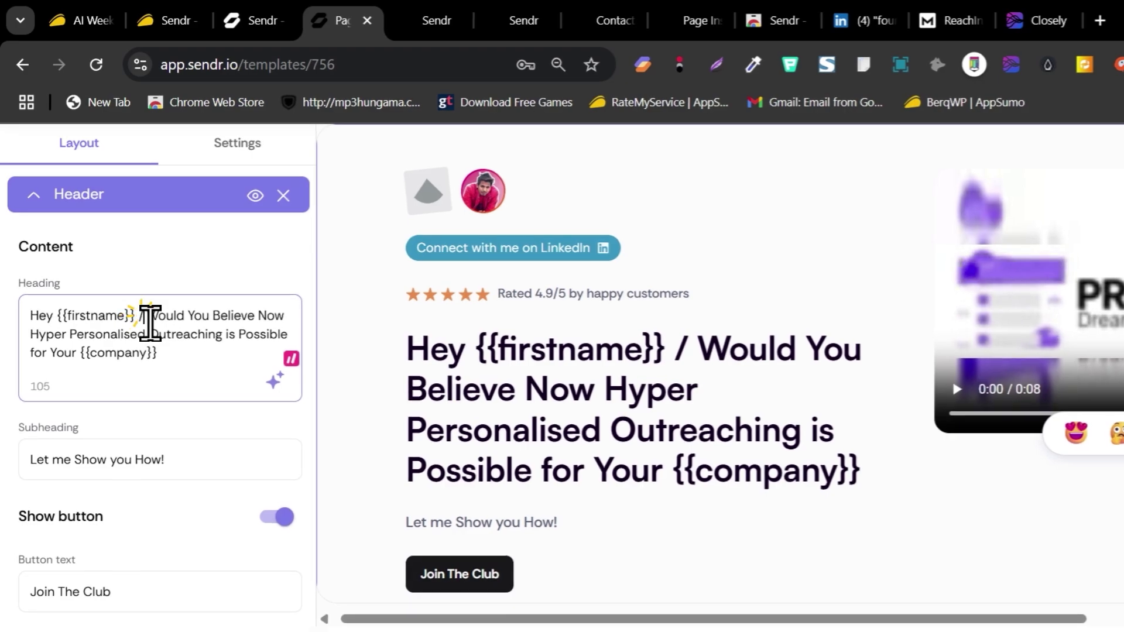
{"action": "key", "text": "BackSpace"}
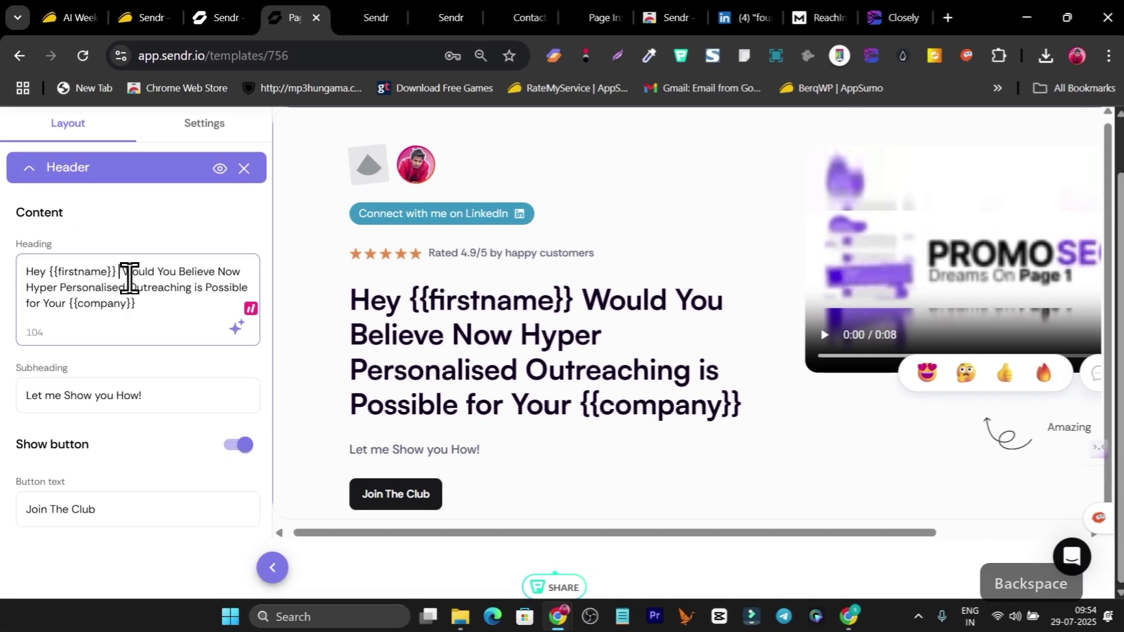
{"action": "type", "text": "/"}
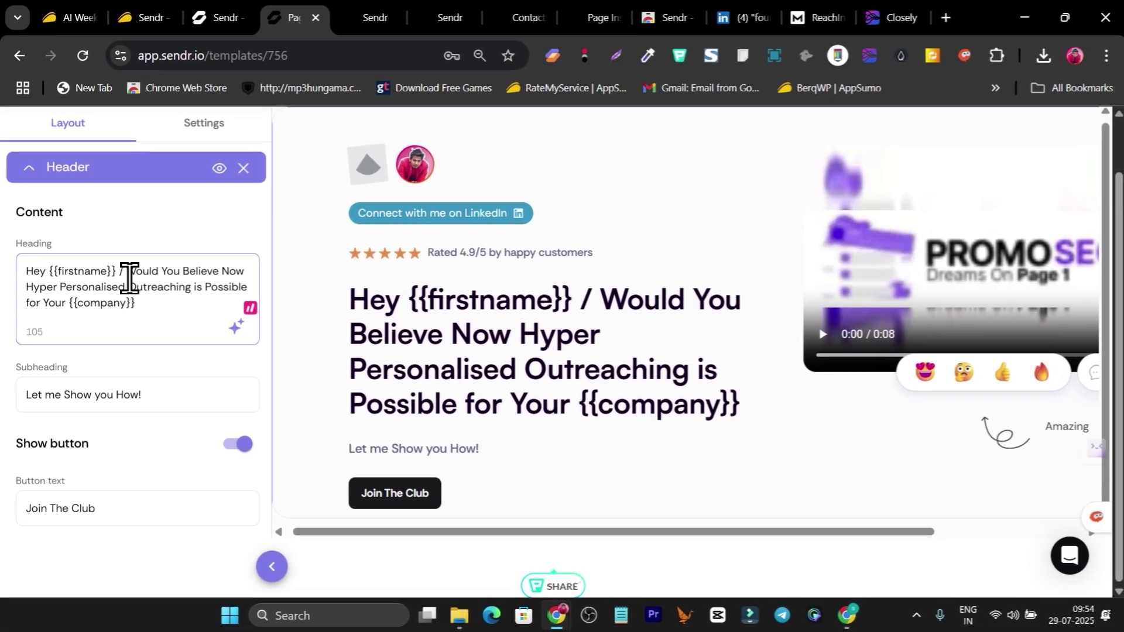
{"action": "key", "text": "BackSpace"}
{"action": "key", "text": "BackSpace"}
{"action": "key", "text": "BackSpace"}
{"action": "key", "text": "BackSpace"}
{"action": "key", "text": "BackSpace"}
{"action": "key", "text": "BackSpace"}
{"action": "key", "text": "BackSpace"}
{"action": "key", "text": "BackSpace"}
{"action": "key", "text": "BackSpace"}
{"action": "key", "text": "BackSpace"}
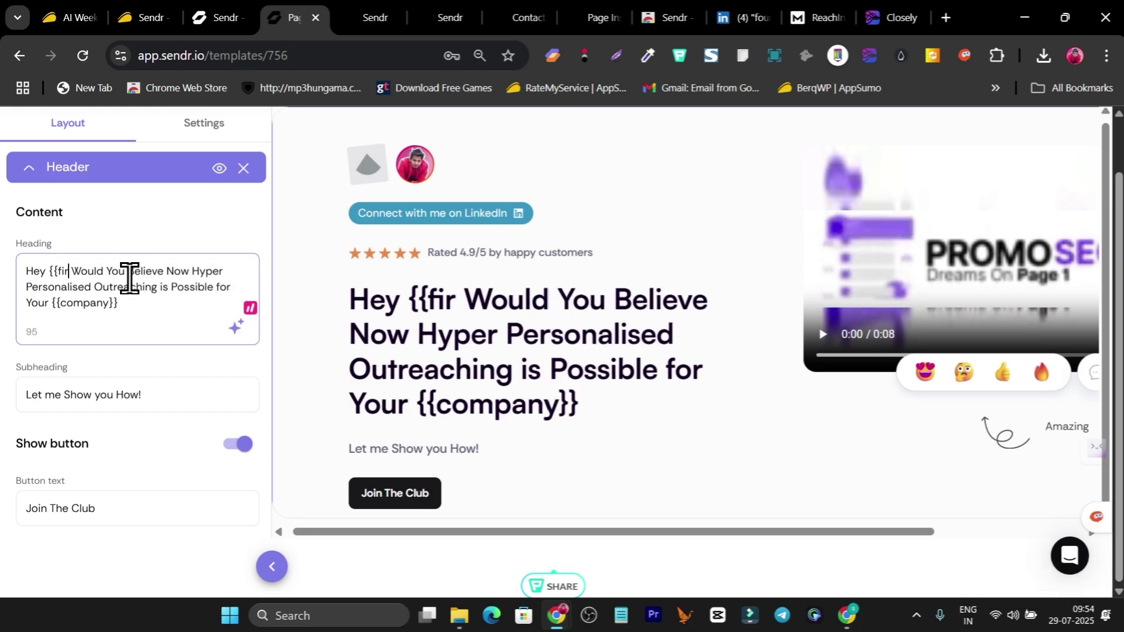
{"action": "key", "text": "BackSpace"}
{"action": "key", "text": "BackSpace"}
{"action": "key", "text": "BackSpace"}
{"action": "key", "text": "BackSpace"}
{"action": "key", "text": "BackSpace"}
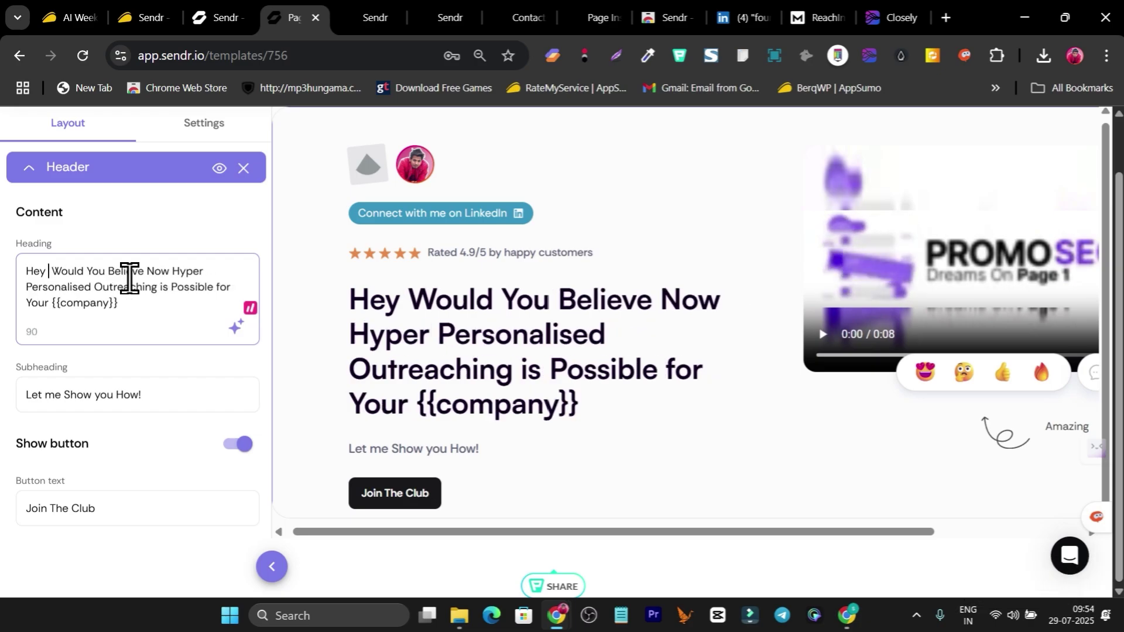
{"action": "type", "text": "/"}
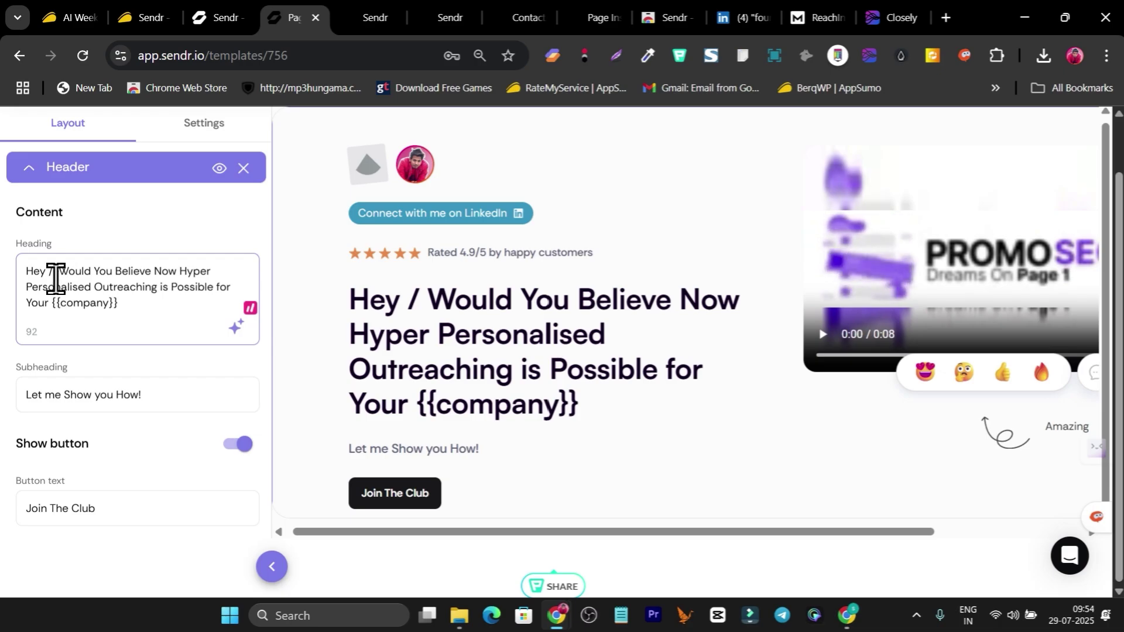
{"action": "key", "text": "BackSpace"}
{"action": "key", "text": "BackSpace"}
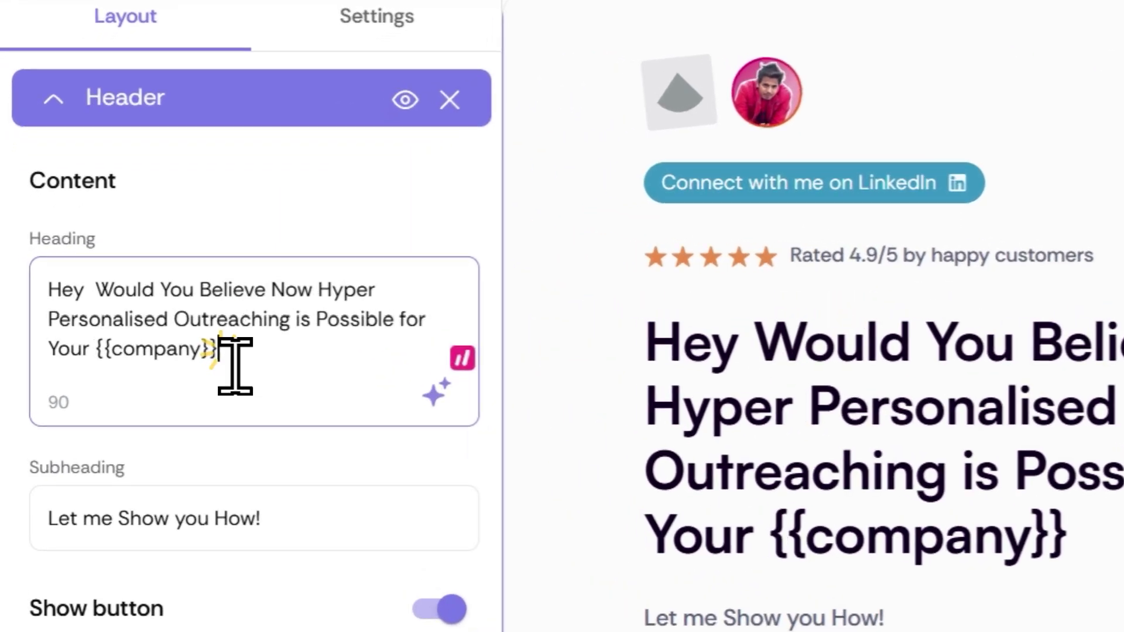
Paste a copy of {{company}} after 'Hey', rename it {{firstname}}, and add {{country}} on a new line
{"action": "left_click_drag", "start_coordinate": [118, 308], "coordinate": [58, 311]}
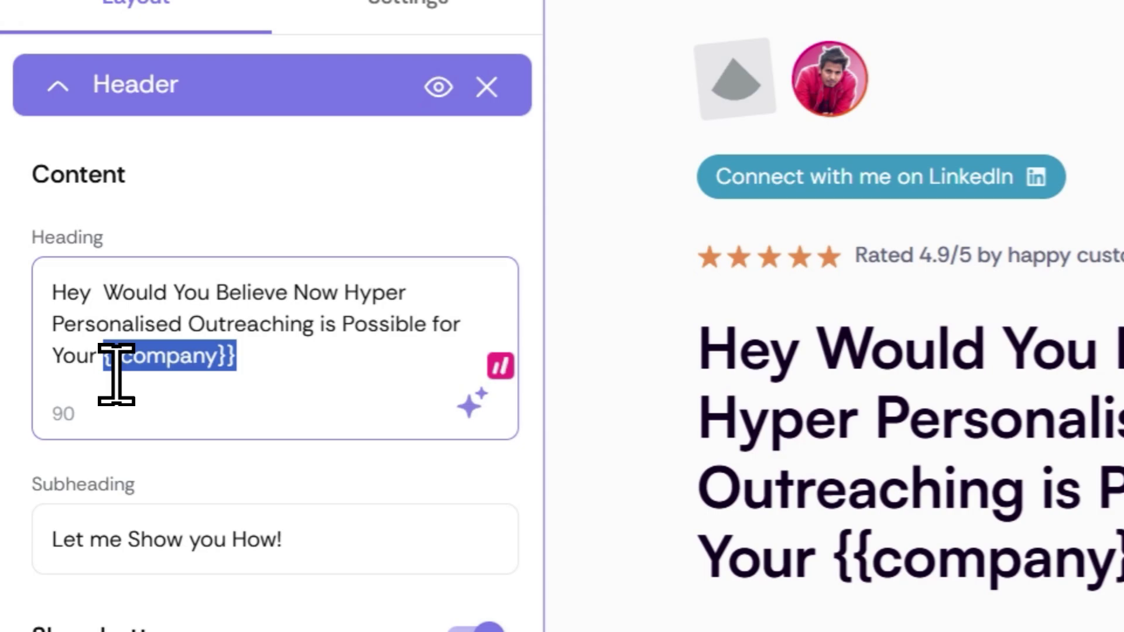
{"action": "key", "text": "ctrl+c"}
{"action": "left_click", "coordinate": [95, 299]}
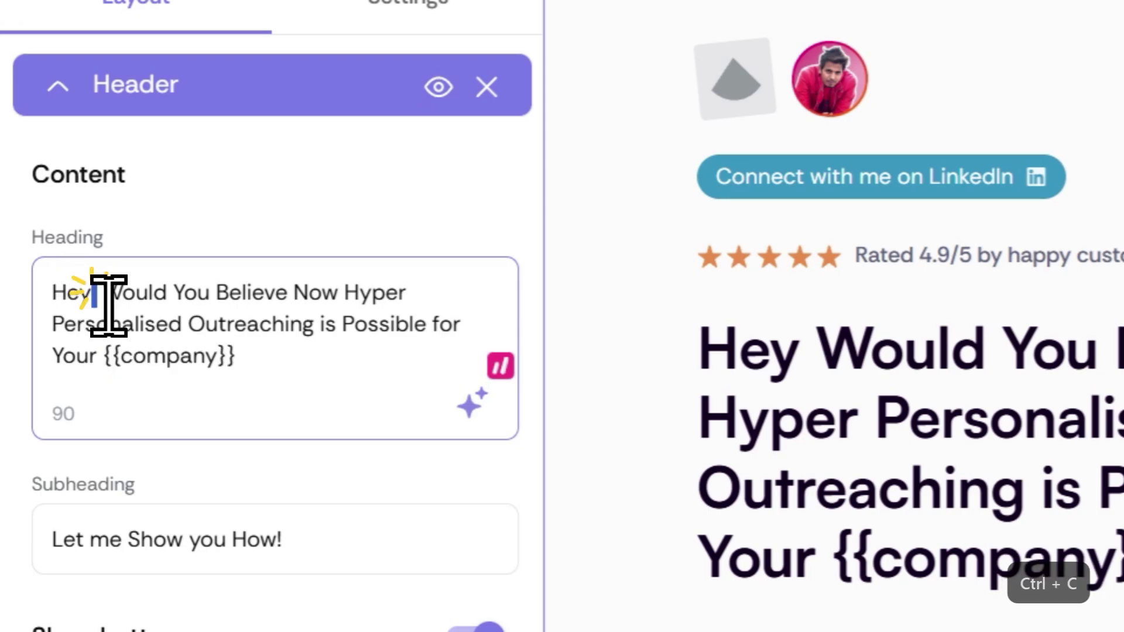
{"action": "key", "text": "ctrl+v"}
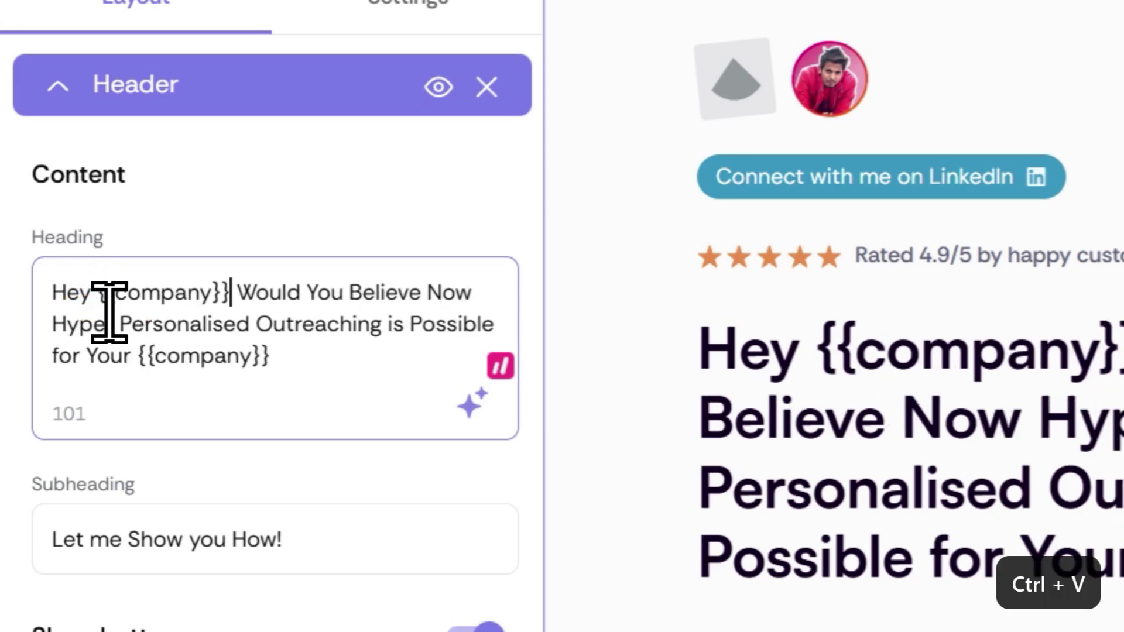
{"action": "double_click", "coordinate": [167, 299]}
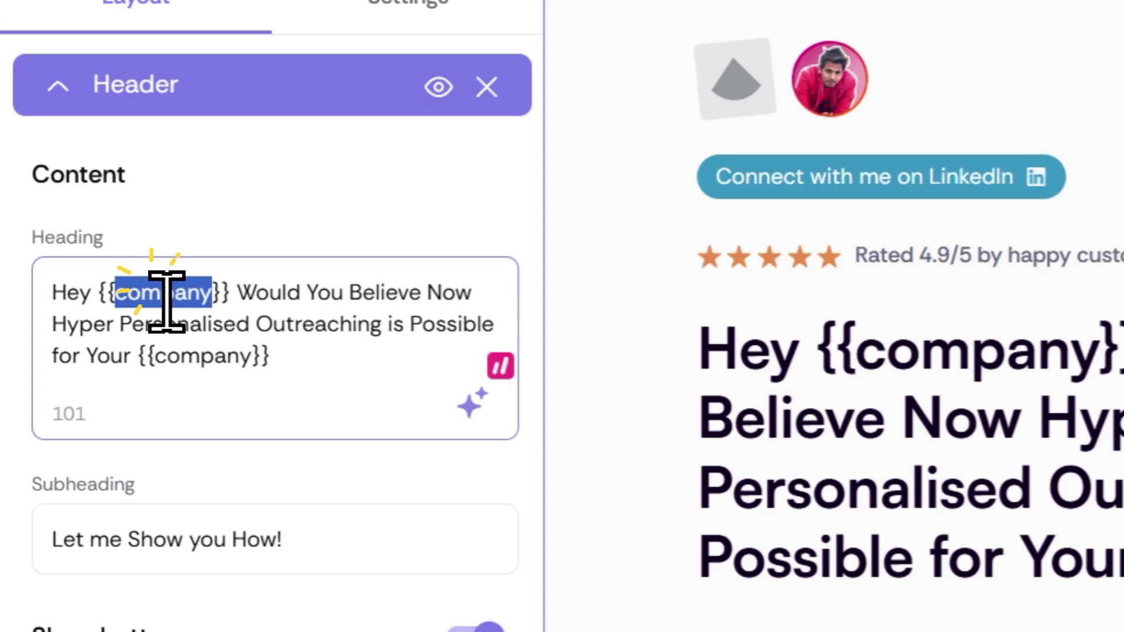
{"action": "type", "text": "first"}
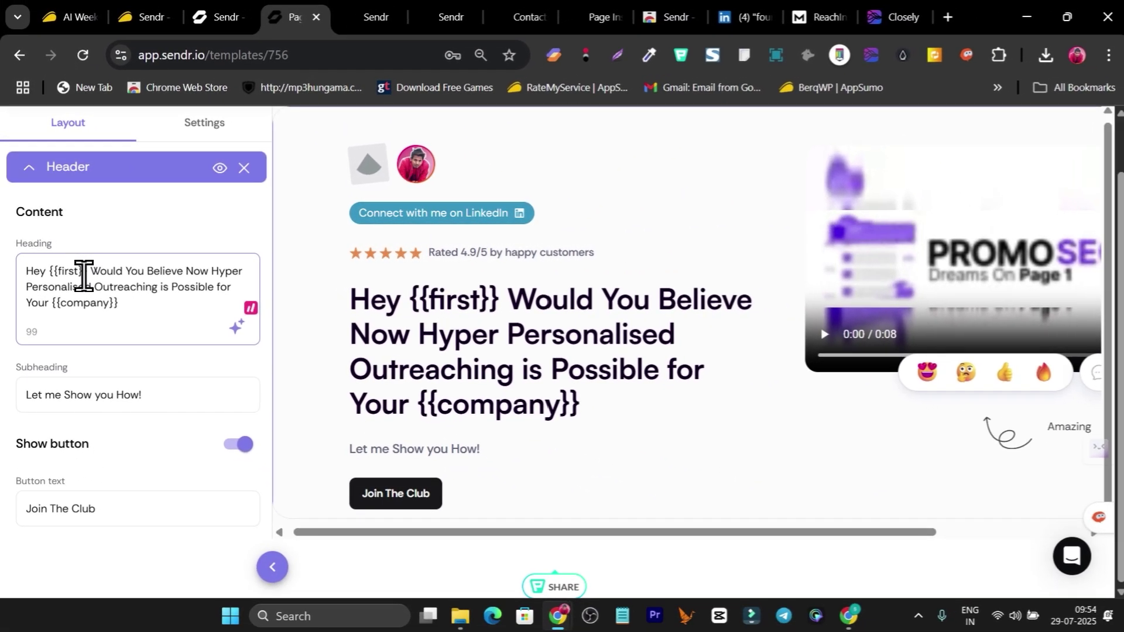
{"action": "type", "text": "name"}
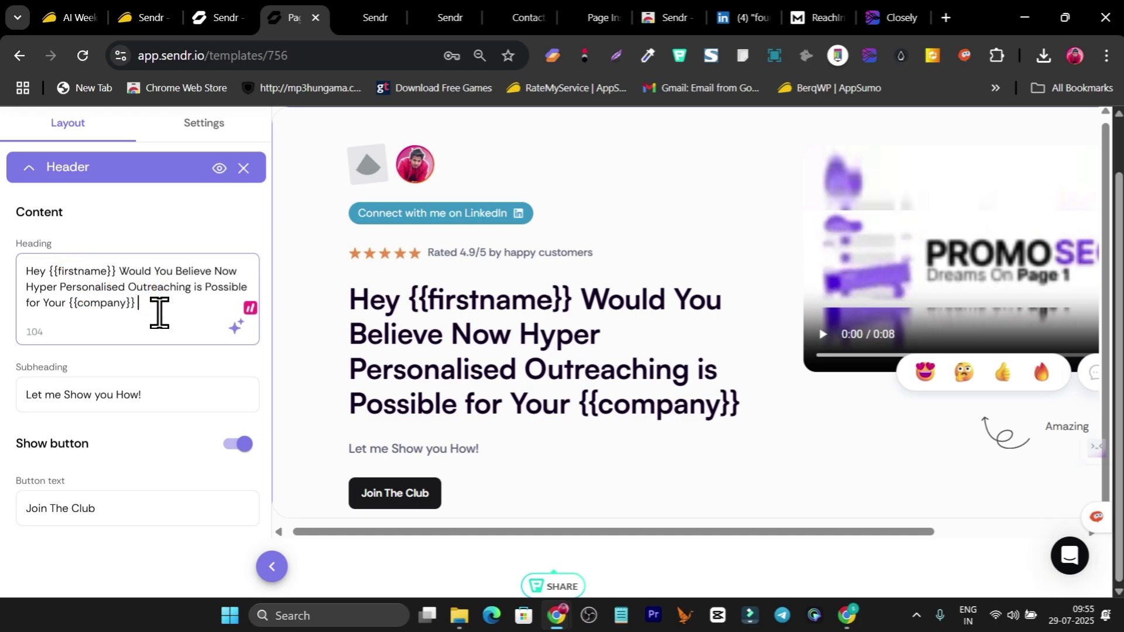
{"action": "key", "text": "Return"}
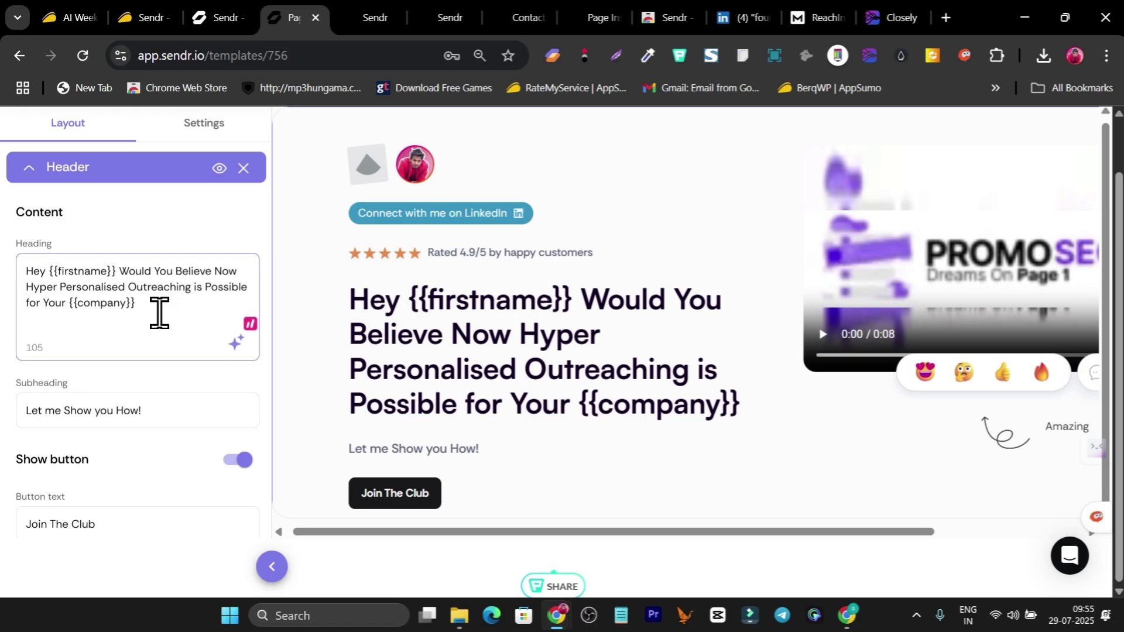
{"action": "type", "text": "{{country"}
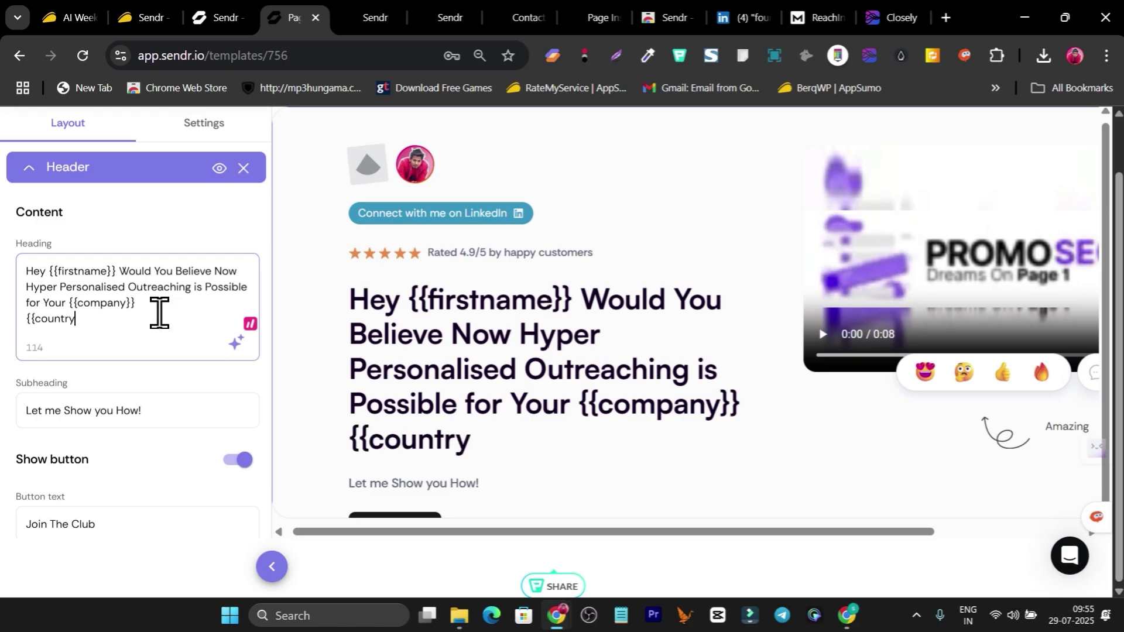
{"action": "type", "text": "}}"}
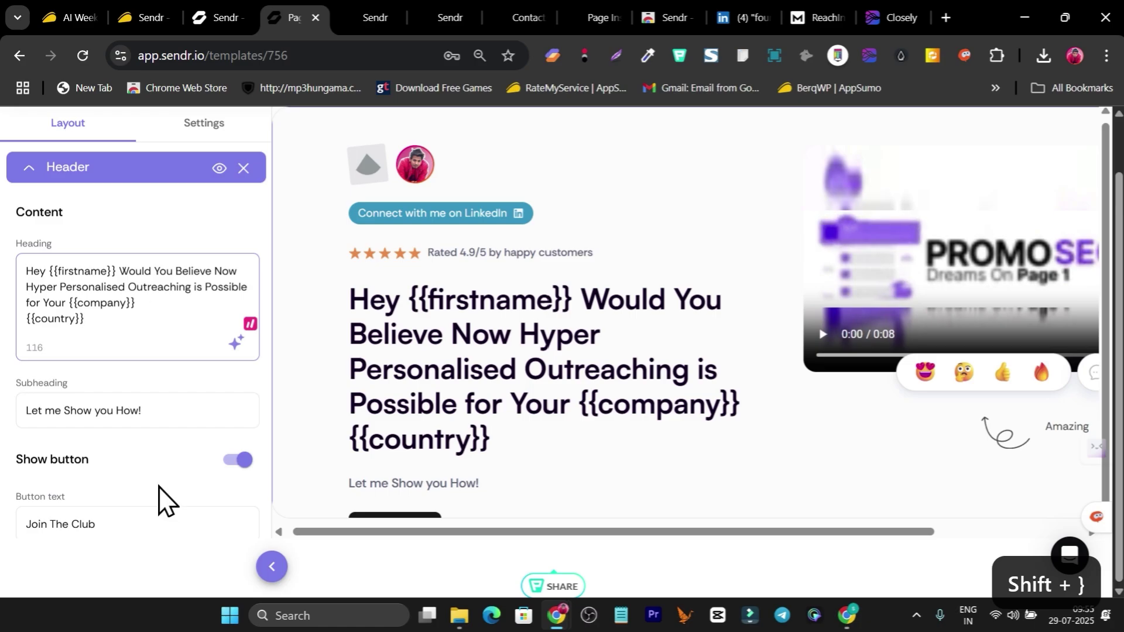
Complete the {{country}} placeholder on the heading's new line after {{company}}
{"action": "left_click", "coordinate": [159, 311]}
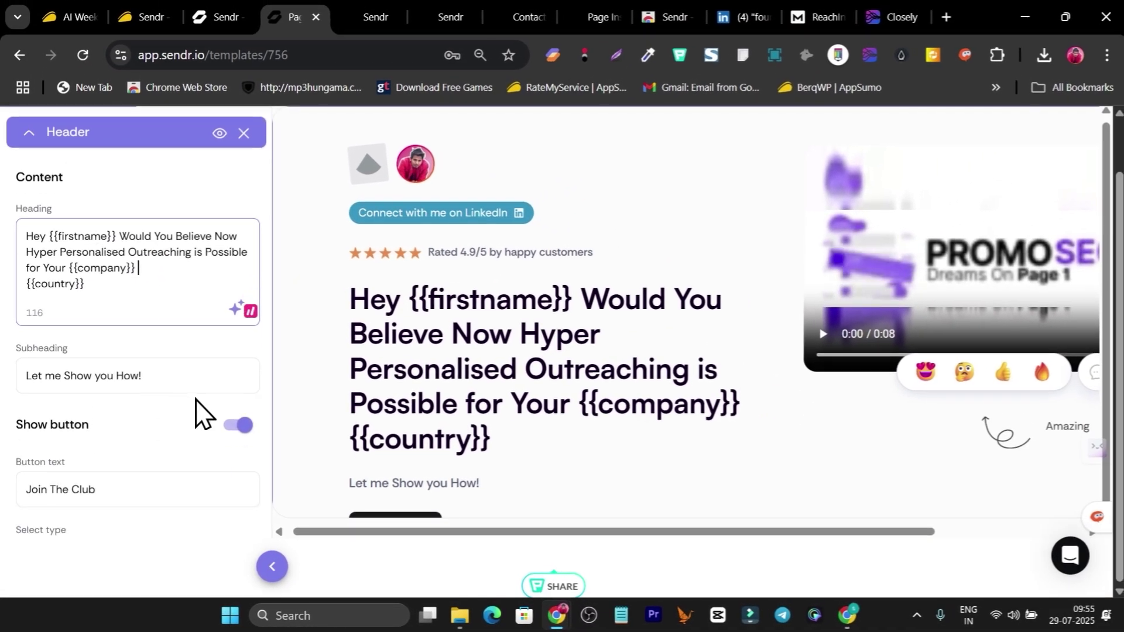
{"action": "scroll", "coordinate": [202, 412], "scroll_direction": "down", "scroll_amount": 1}
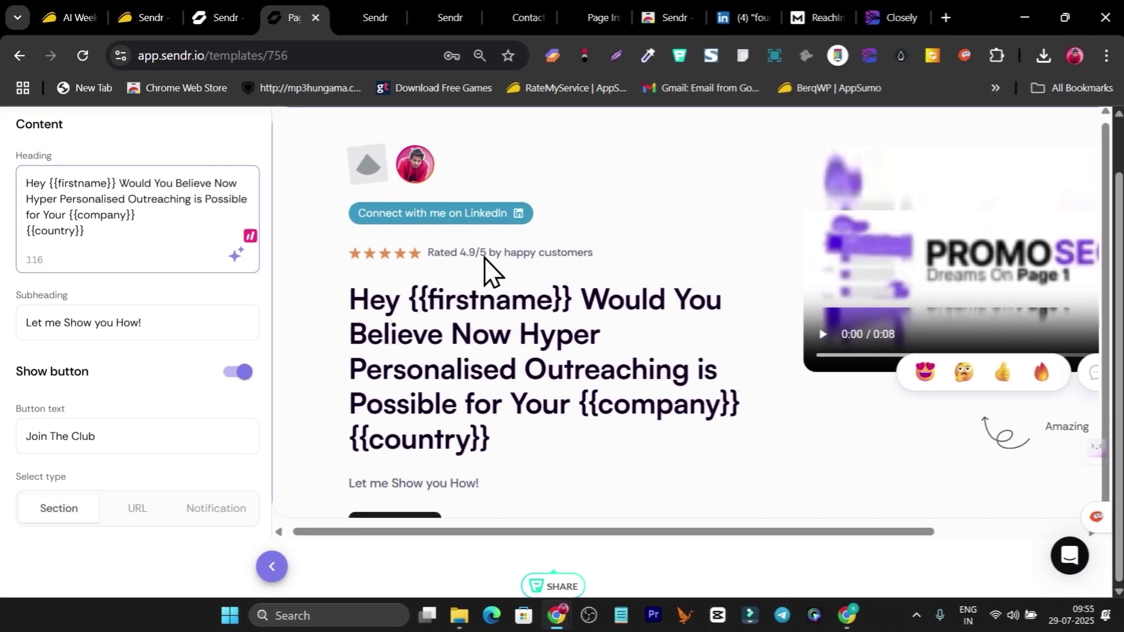
{"action": "scroll", "coordinate": [602, 320], "scroll_direction": "down", "scroll_amount": 5}
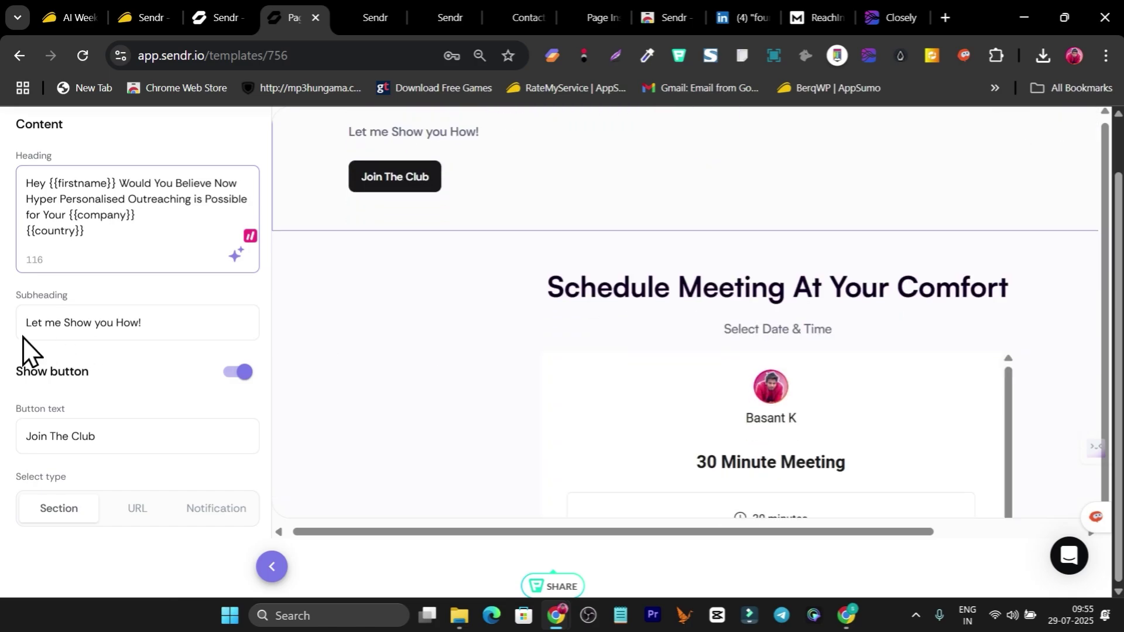
{"action": "scroll", "coordinate": [23, 337], "scroll_direction": "up", "scroll_amount": 2}
Open the Calendar section settings and review its heading, subheading and TidyCal 30-minute meeting link
{"action": "left_click", "coordinate": [29, 170]}
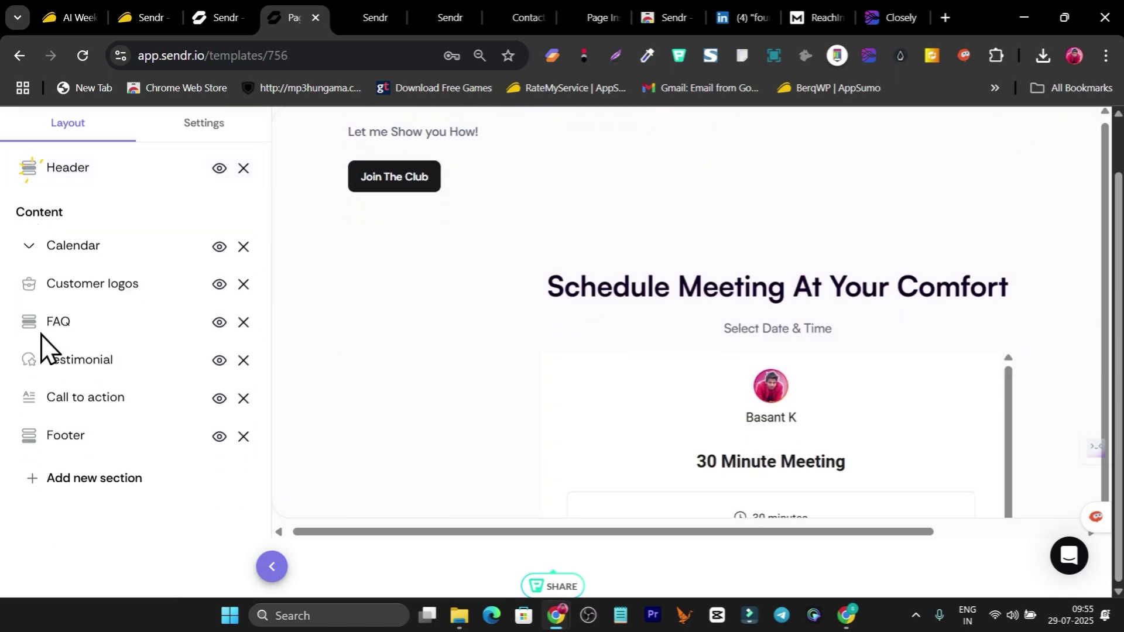
{"action": "left_click", "coordinate": [94, 210]}
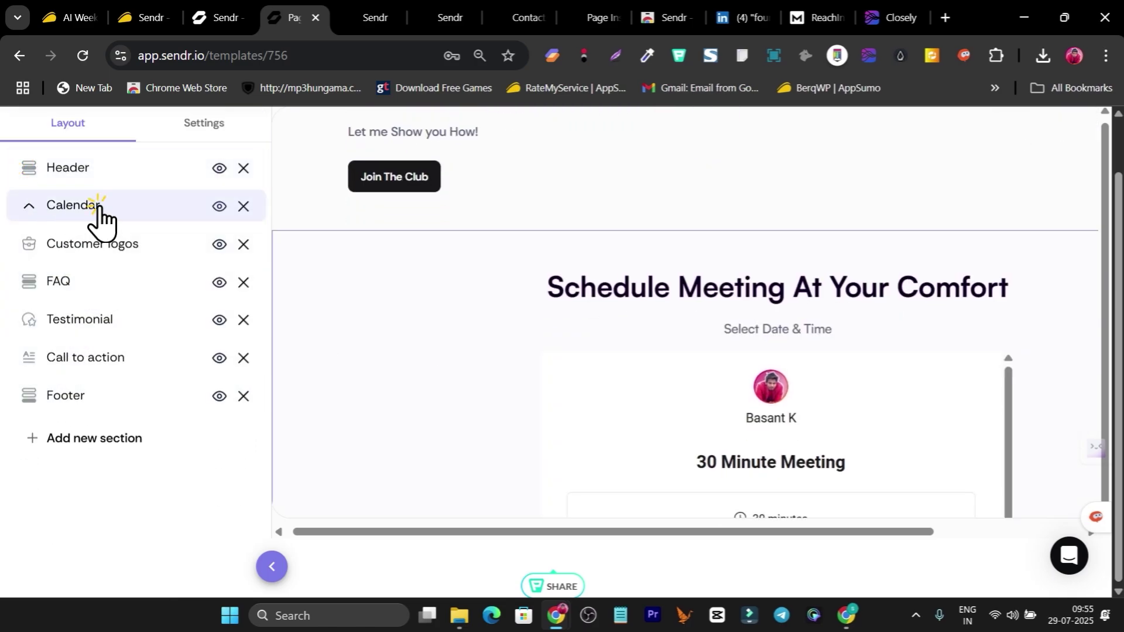
{"action": "scroll", "coordinate": [117, 352], "scroll_direction": "down", "scroll_amount": 2}
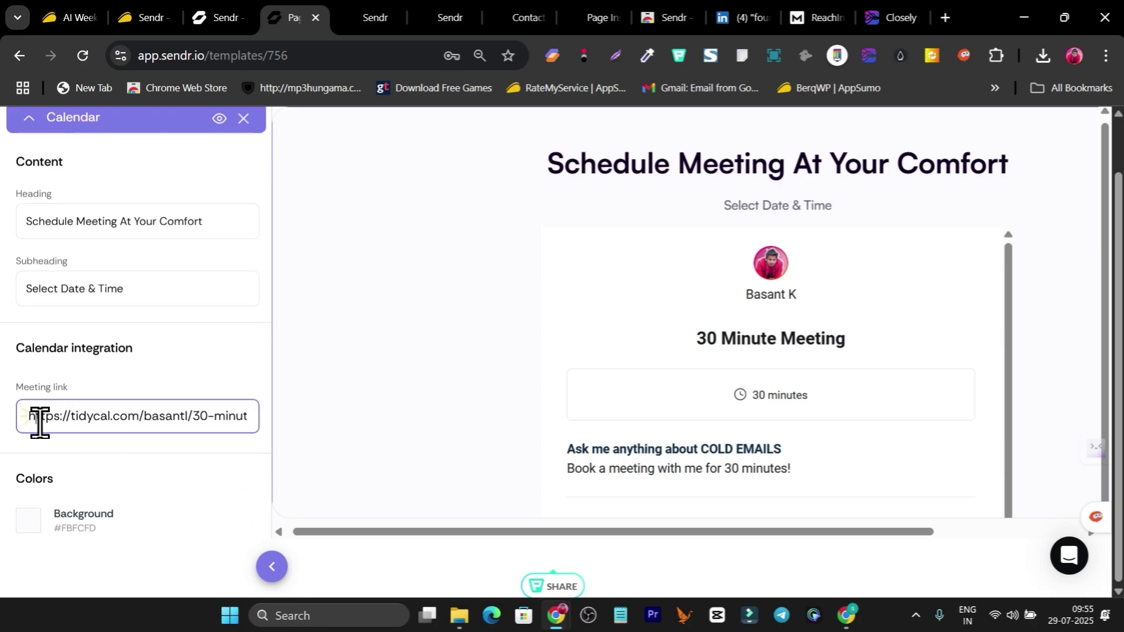
{"action": "left_click_drag", "start_coordinate": [40, 421], "coordinate": [276, 427]}
{"action": "scroll", "coordinate": [726, 384], "scroll_direction": "down", "scroll_amount": 5}
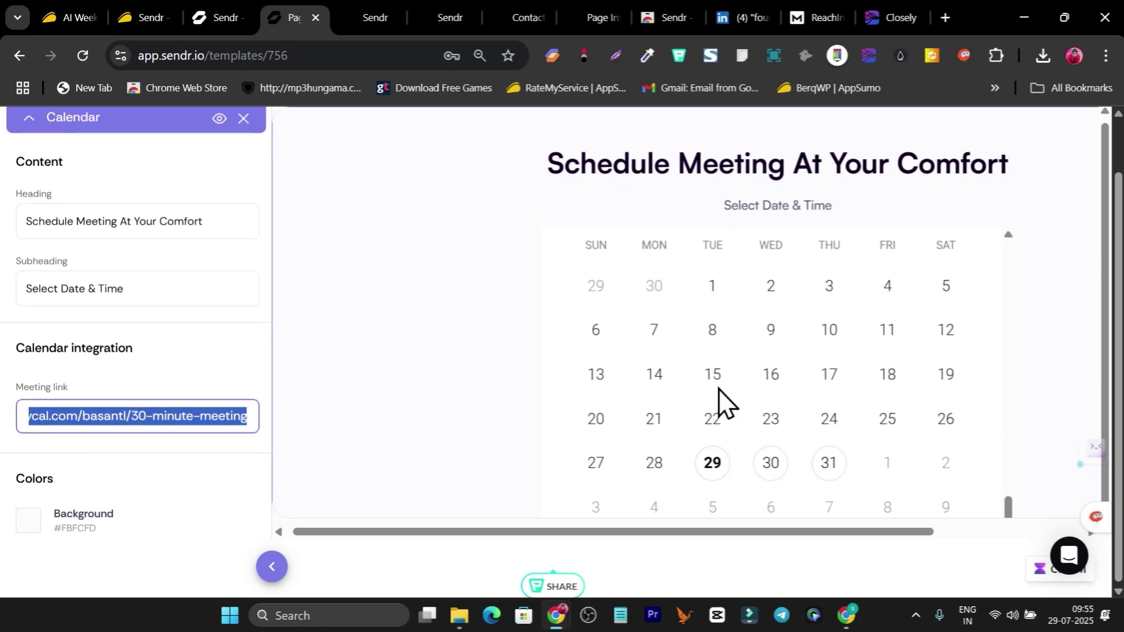
{"action": "scroll", "coordinate": [718, 389], "scroll_direction": "up", "scroll_amount": 10}
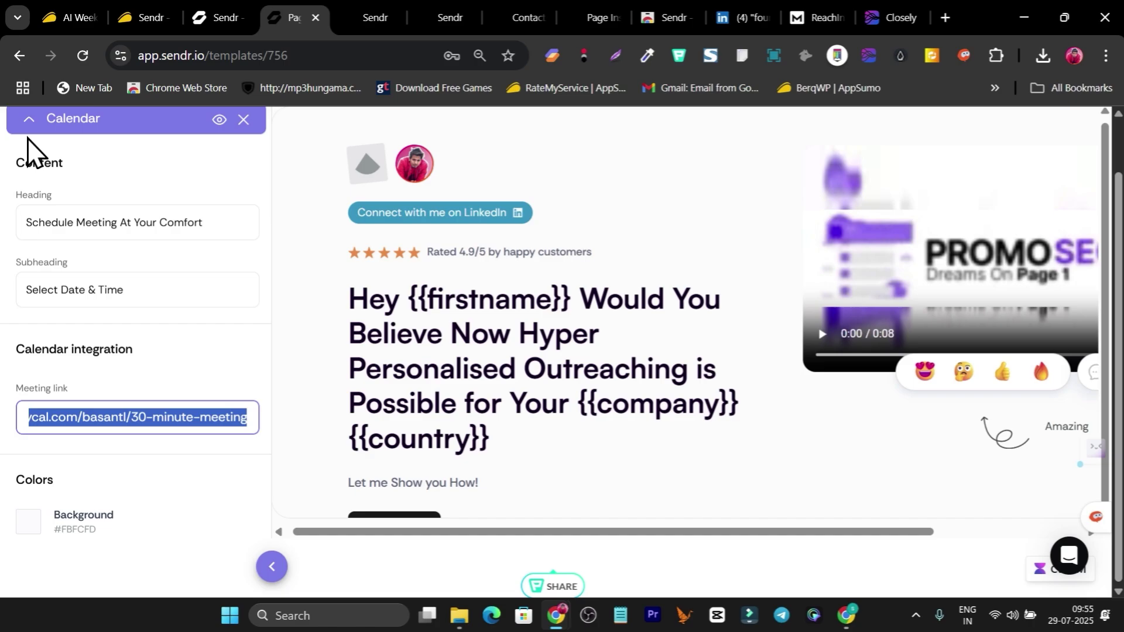
{"action": "scroll", "coordinate": [235, 166], "scroll_direction": "up", "scroll_amount": 2}
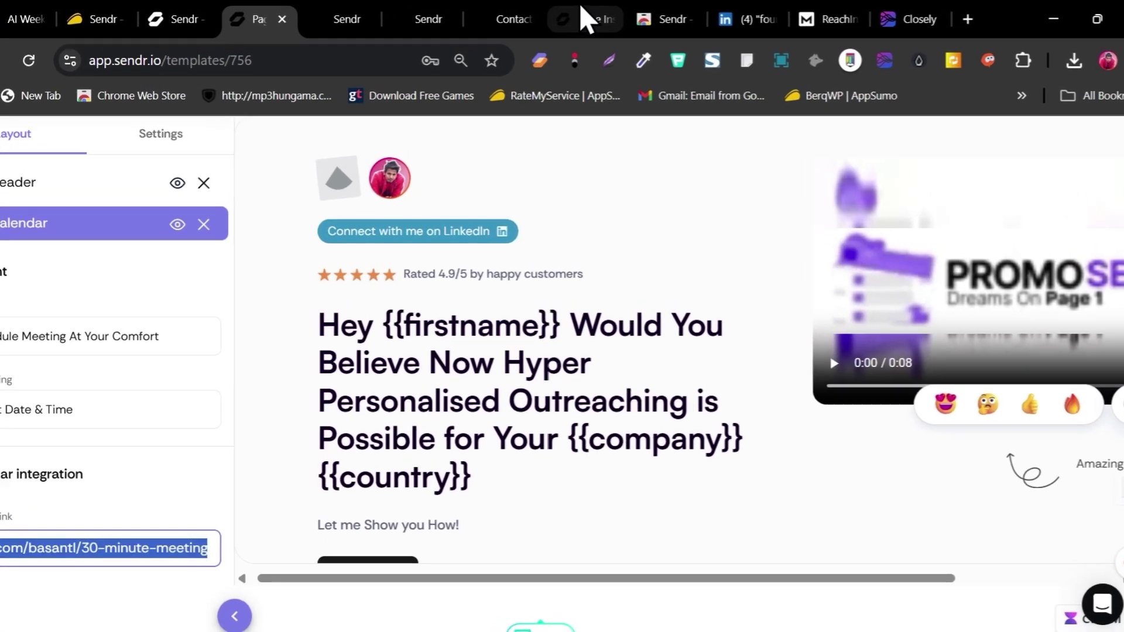
Scroll through the Sendr Community Page Inspiration feed
{"action": "left_click", "coordinate": [582, 8]}
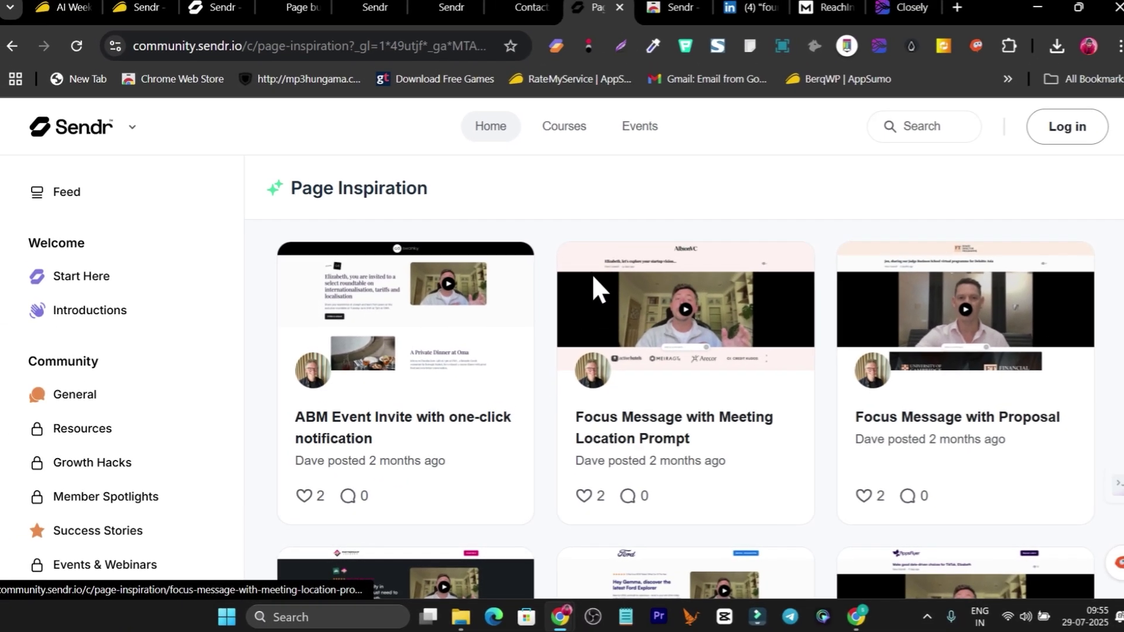
{"action": "scroll", "coordinate": [549, 280], "scroll_direction": "down", "scroll_amount": 2}
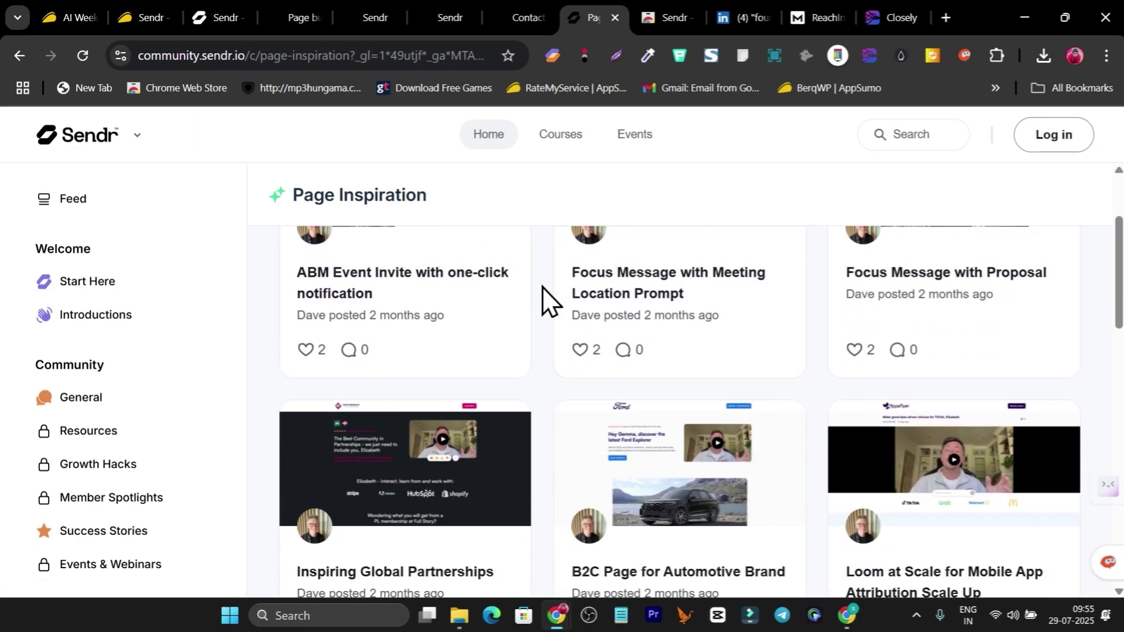
{"action": "scroll", "coordinate": [542, 351], "scroll_direction": "down", "scroll_amount": 3}
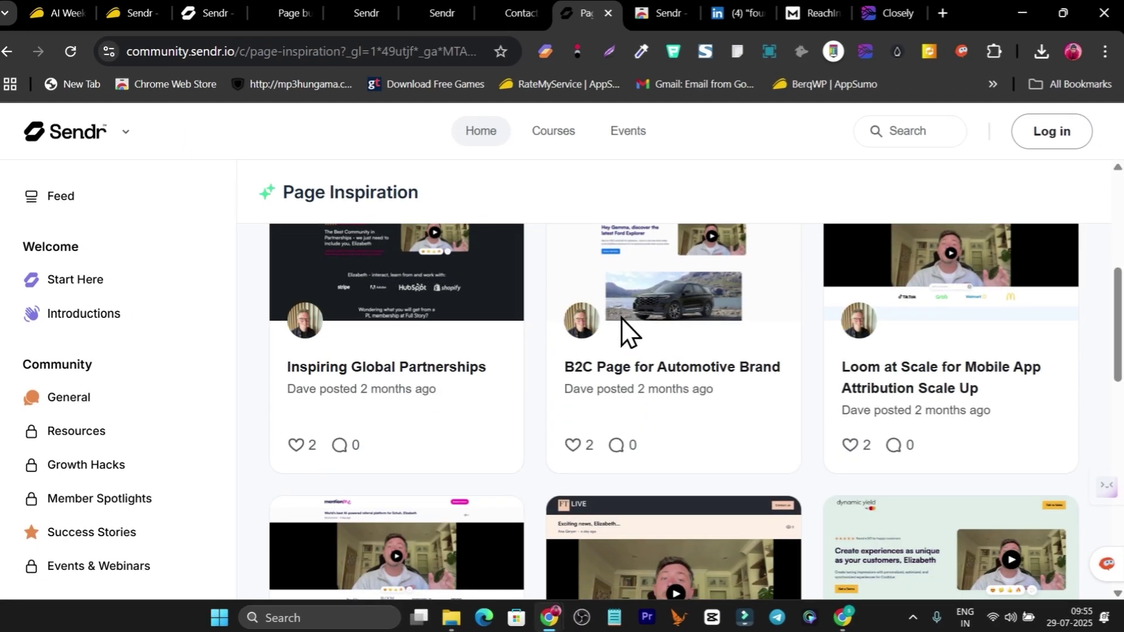
Read through the B2C Page for Automotive Brand example post, then close it
{"action": "left_click", "coordinate": [661, 297]}
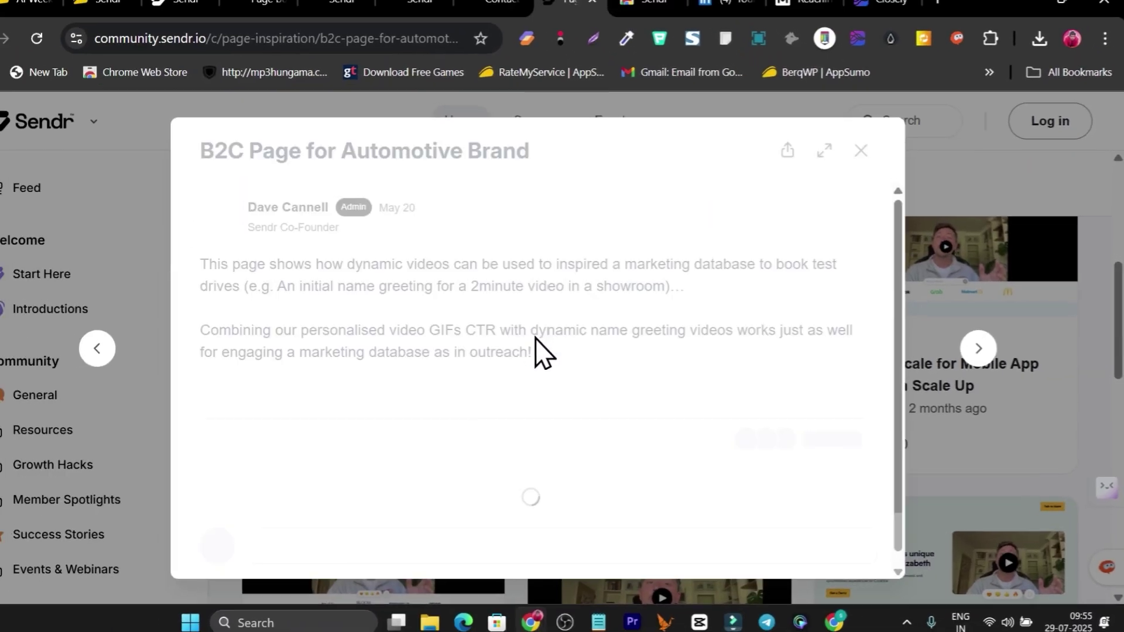
{"action": "scroll", "coordinate": [576, 441], "scroll_direction": "down", "scroll_amount": 1}
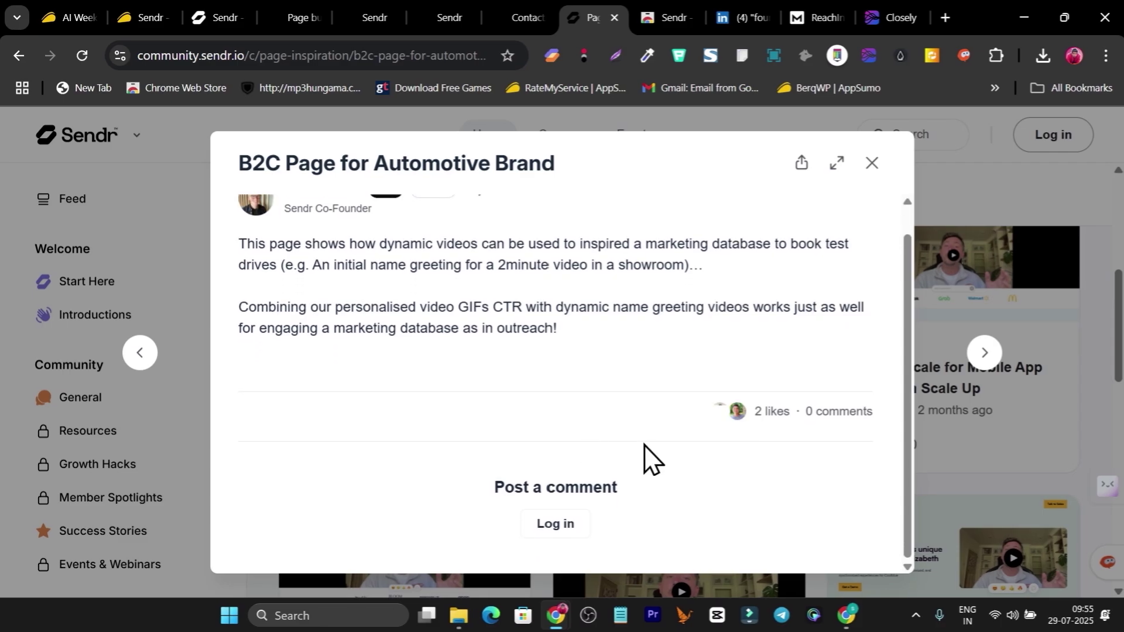
{"action": "scroll", "coordinate": [506, 353], "scroll_direction": "down", "scroll_amount": 4}
{"action": "scroll", "coordinate": [507, 354], "scroll_direction": "down", "scroll_amount": 5}
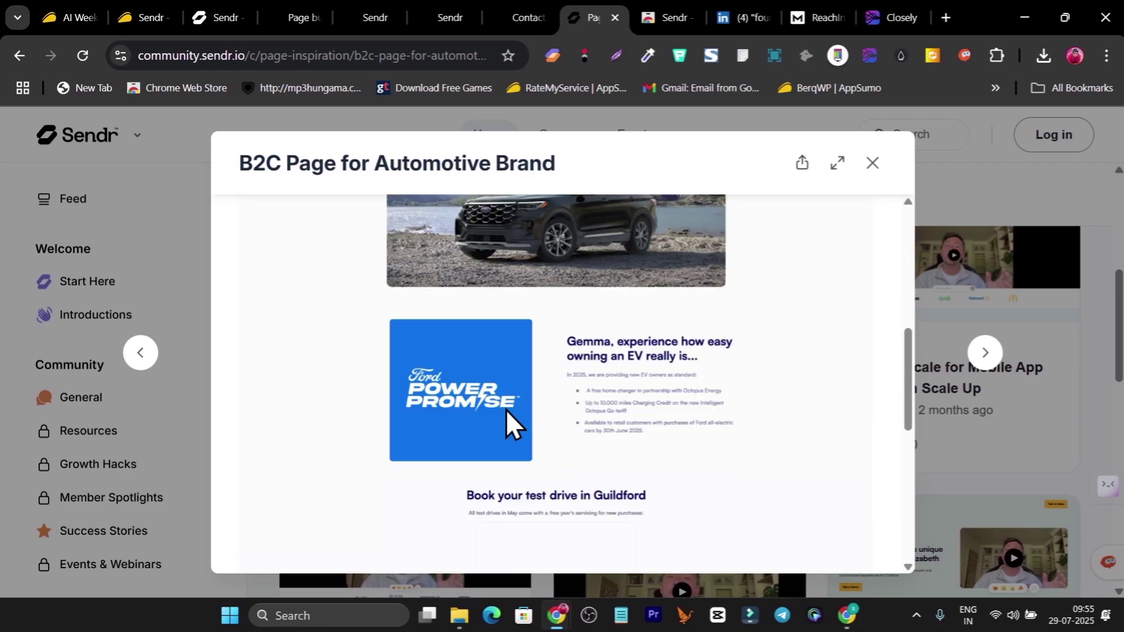
{"action": "scroll", "coordinate": [577, 393], "scroll_direction": "up", "scroll_amount": 8}
{"action": "scroll", "coordinate": [577, 392], "scroll_direction": "up", "scroll_amount": 1}
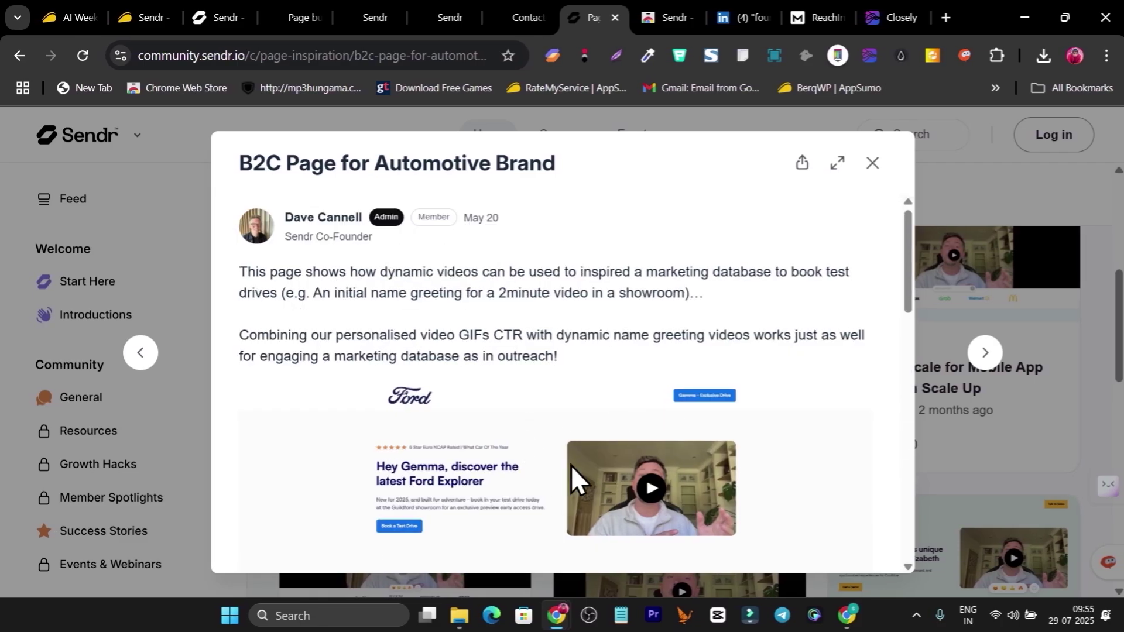
{"action": "scroll", "coordinate": [609, 445], "scroll_direction": "down", "scroll_amount": 5}
{"action": "scroll", "coordinate": [673, 415], "scroll_direction": "up", "scroll_amount": 5}
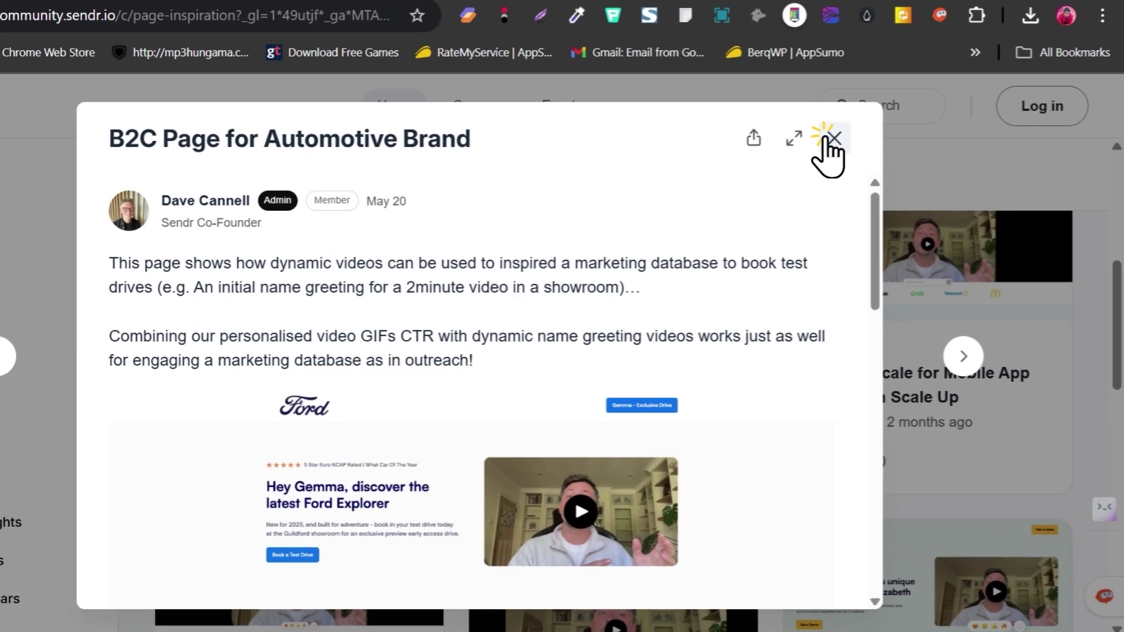
{"action": "left_click", "coordinate": [868, 164]}
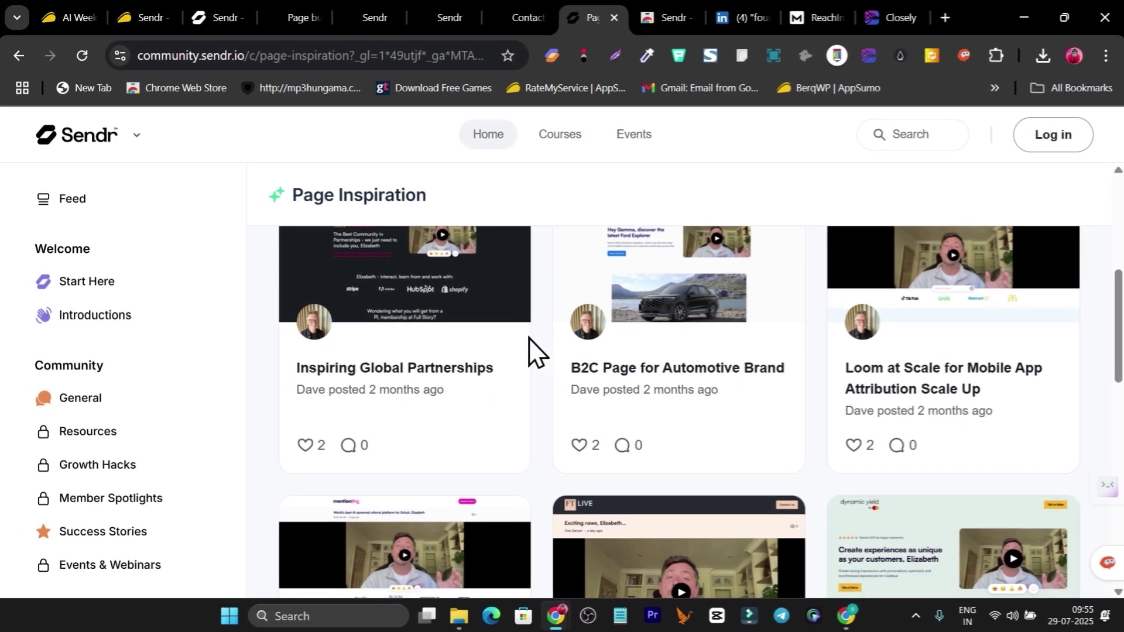
{"action": "scroll", "coordinate": [436, 330], "scroll_direction": "up", "scroll_amount": 3}
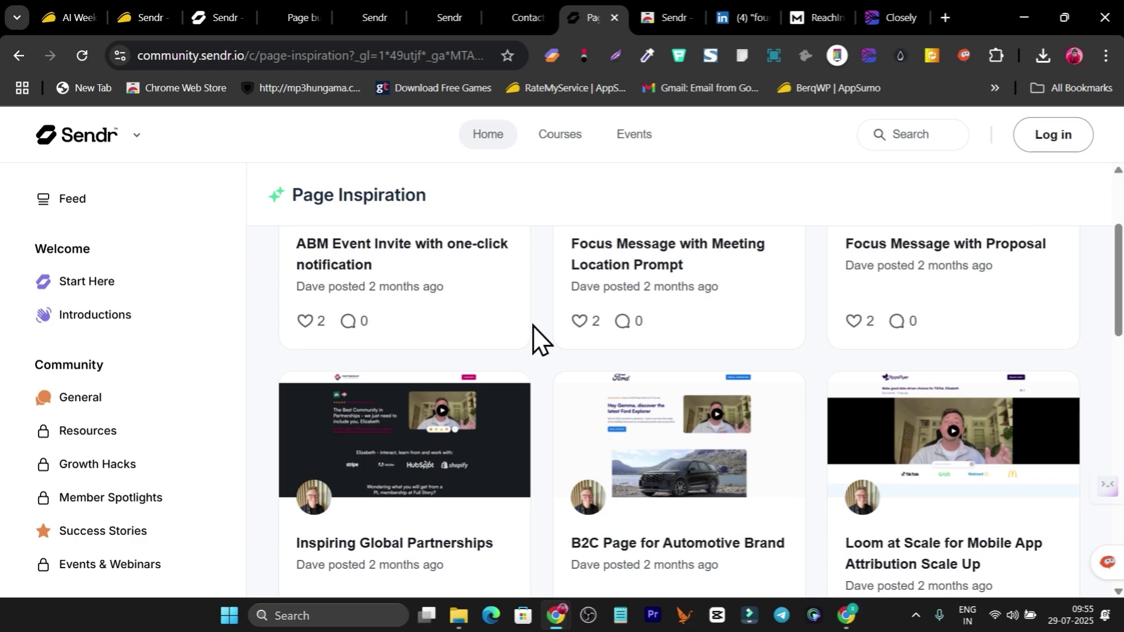
Pass through the preview, template editor and contacts tabs, then go to the Sendr Home page
{"action": "left_click", "coordinate": [388, 14]}
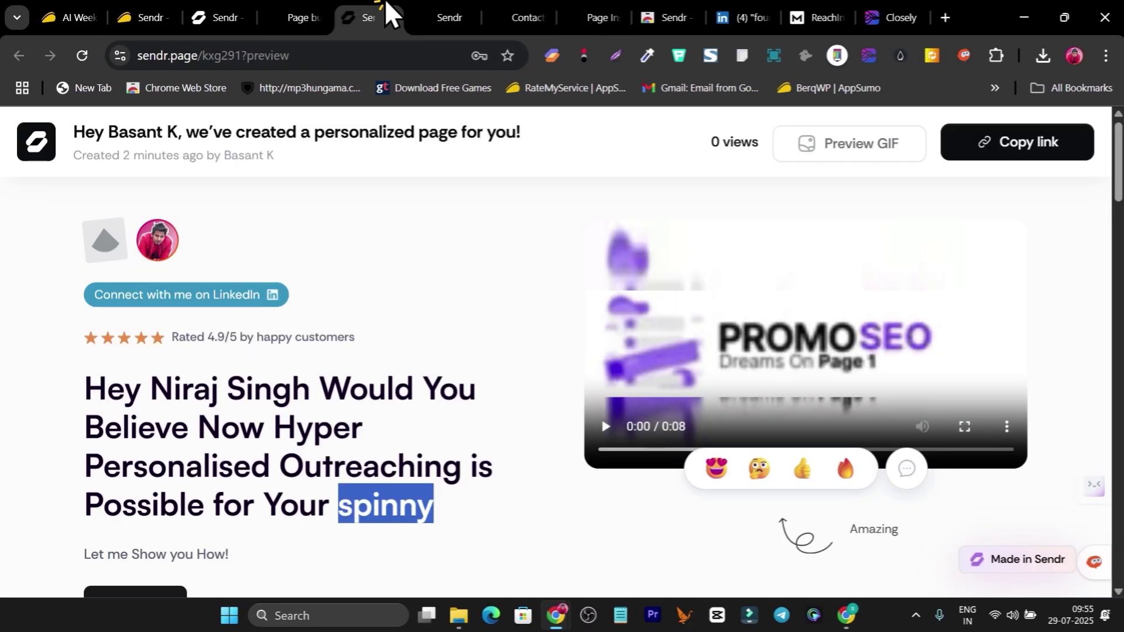
{"action": "left_click", "coordinate": [305, 16]}
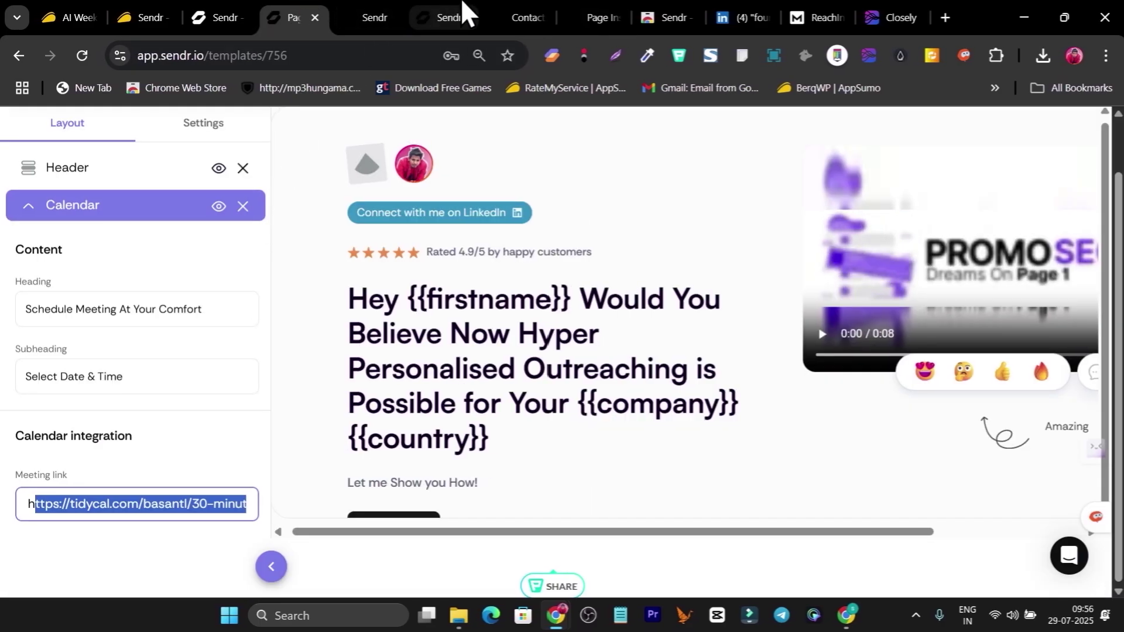
{"action": "left_click", "coordinate": [523, 14]}
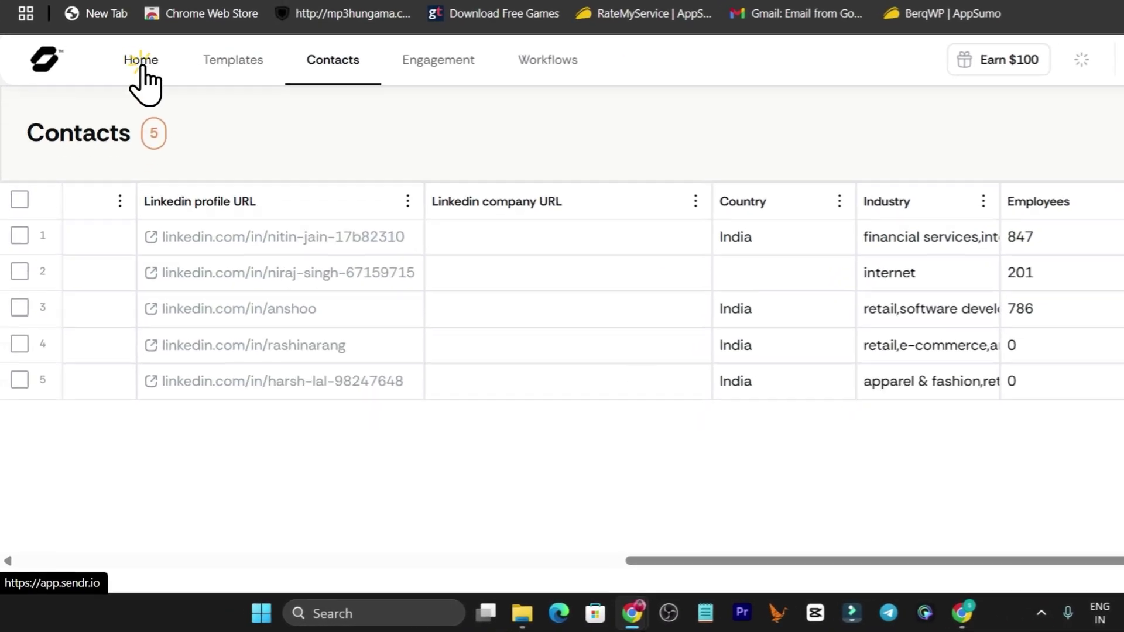
{"action": "left_click", "coordinate": [122, 129]}
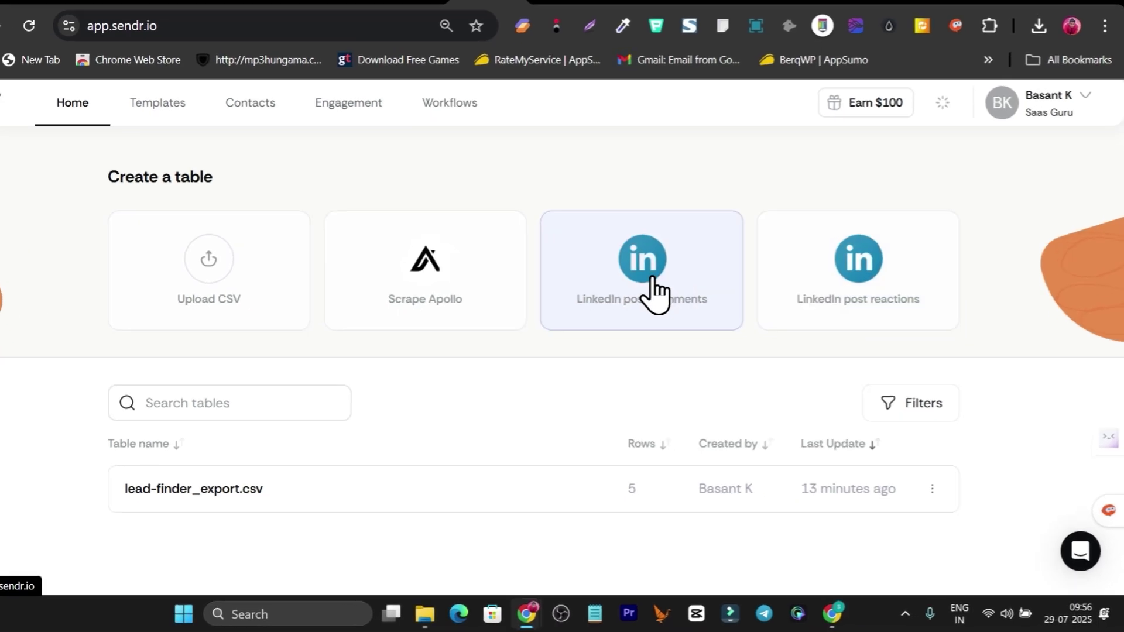
Open the LinkedIn Post Comments import dialog, then dismiss it
{"action": "left_click", "coordinate": [653, 281]}
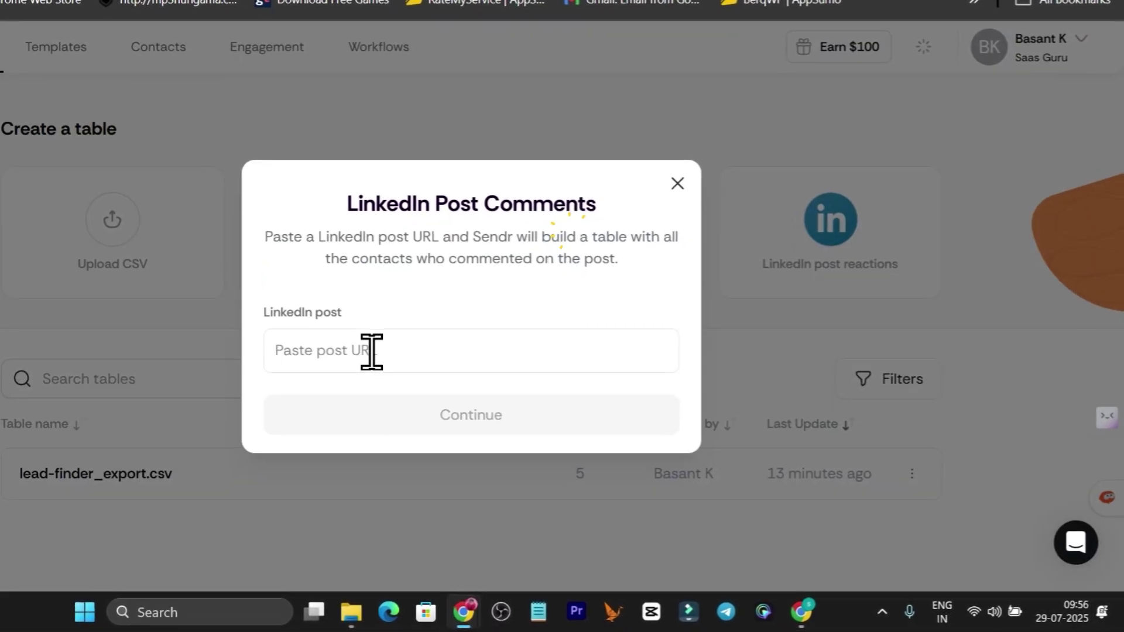
{"action": "left_click", "coordinate": [442, 378]}
{"action": "left_click", "coordinate": [676, 183]}
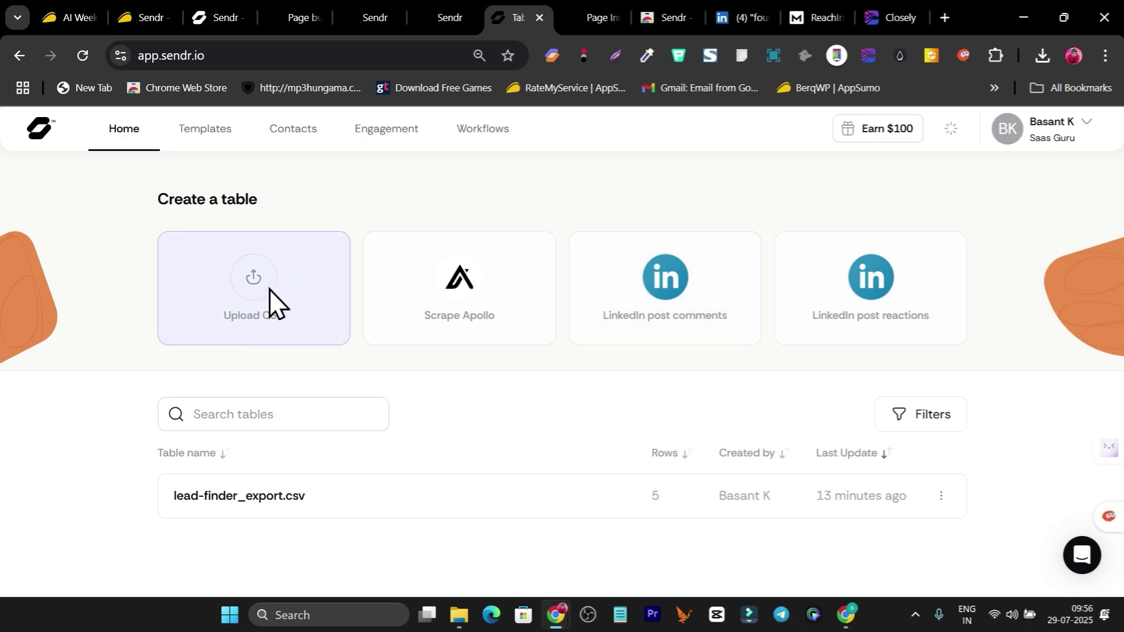
Start a CSV upload, dismiss the file browser, and open the lead-finder_export.csv table
{"action": "left_click", "coordinate": [465, 600]}
{"action": "left_click", "coordinate": [462, 603]}
{"action": "left_click", "coordinate": [457, 496]}
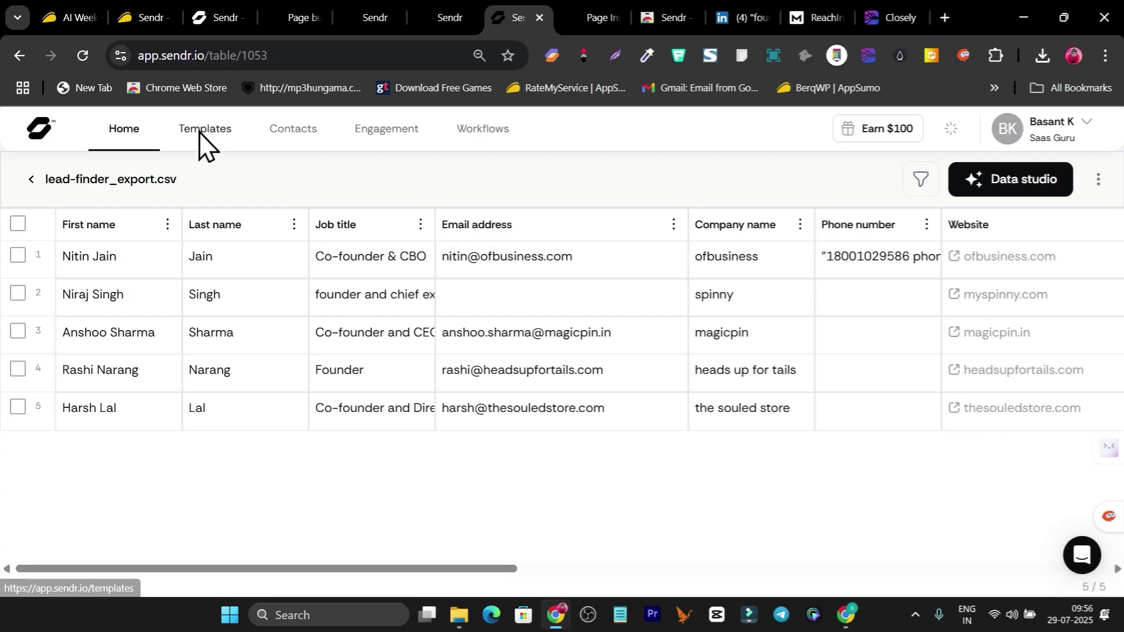
Return to the lead-finder_export.csv table and open Data studio's enrichment options for the five contacts
{"action": "left_click", "coordinate": [299, 13]}
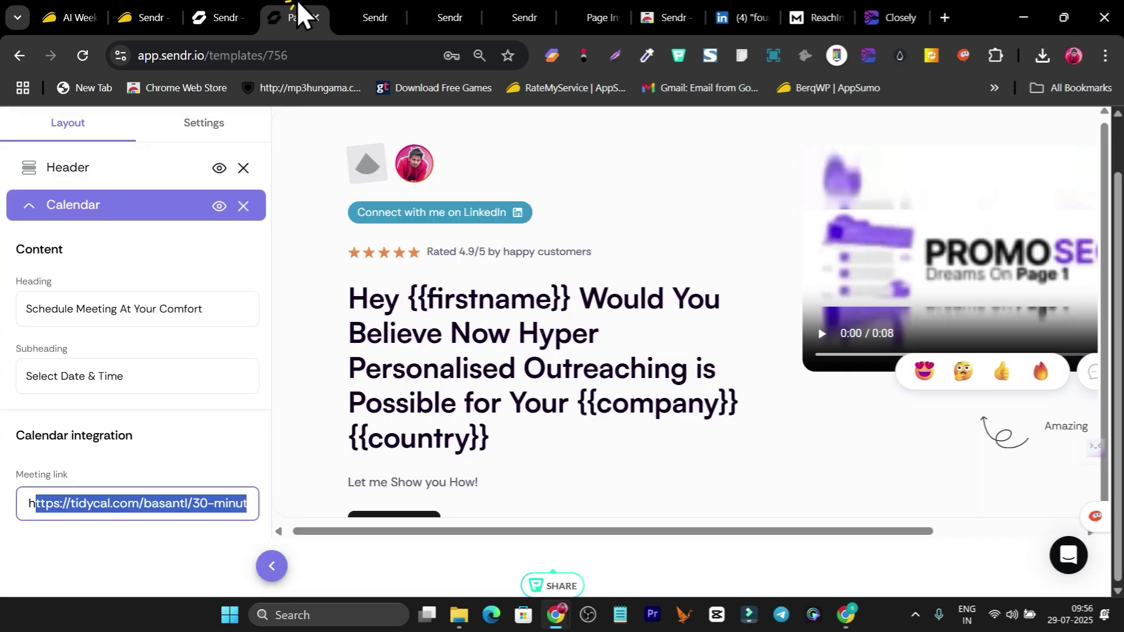
{"action": "left_click", "coordinate": [221, 7]}
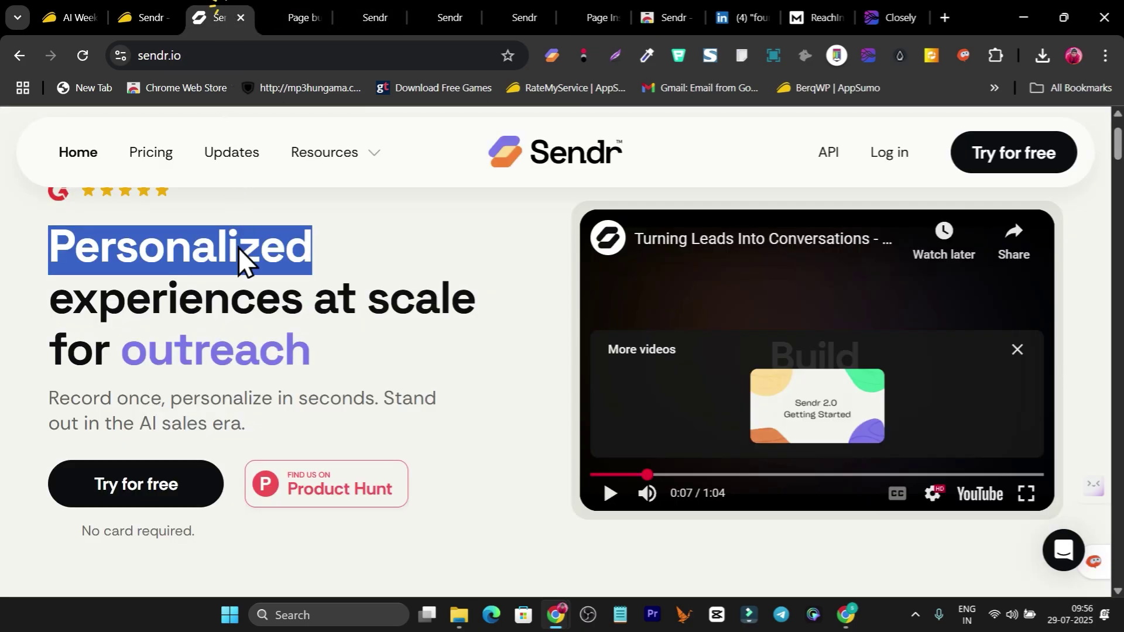
{"action": "left_click", "coordinate": [523, 13]}
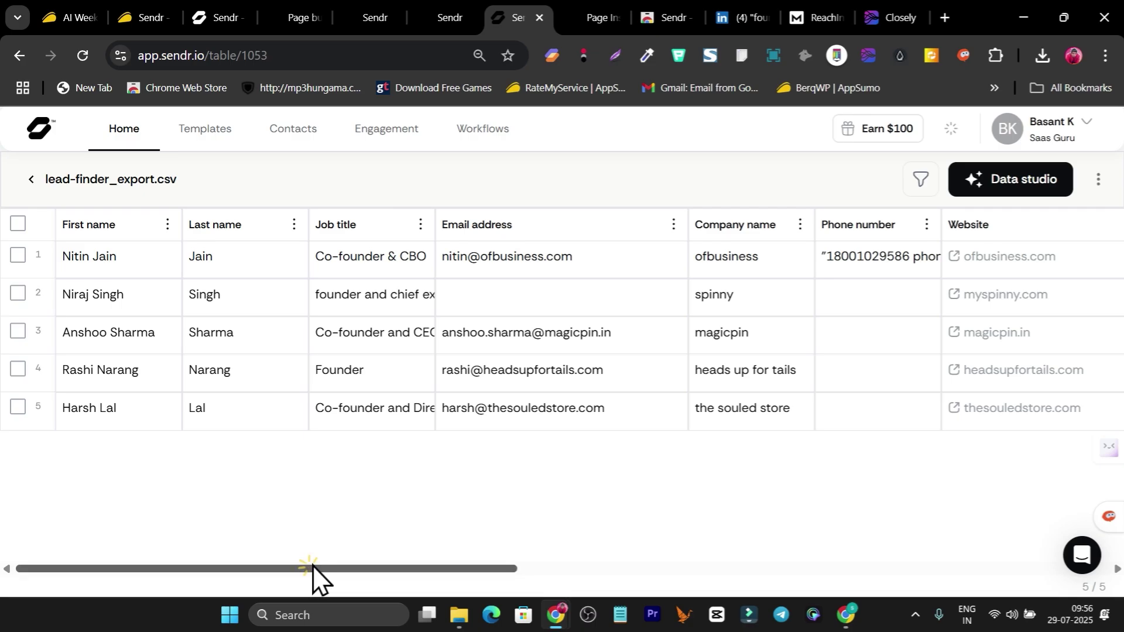
{"action": "left_click_drag", "start_coordinate": [313, 565], "coordinate": [948, 562]}
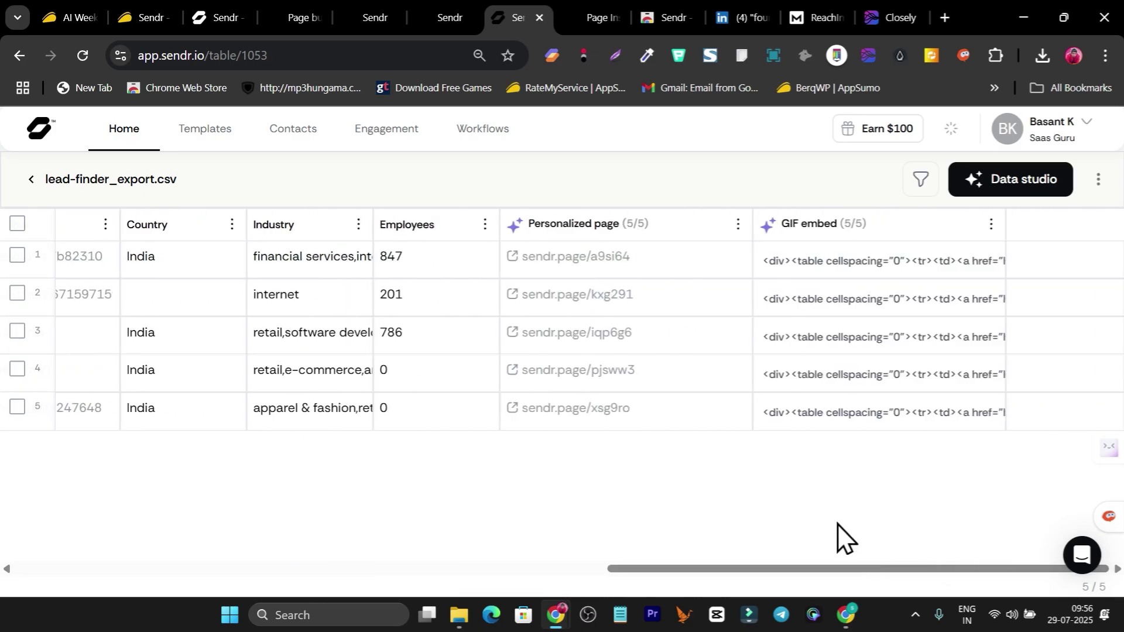
{"action": "left_click", "coordinate": [992, 181]}
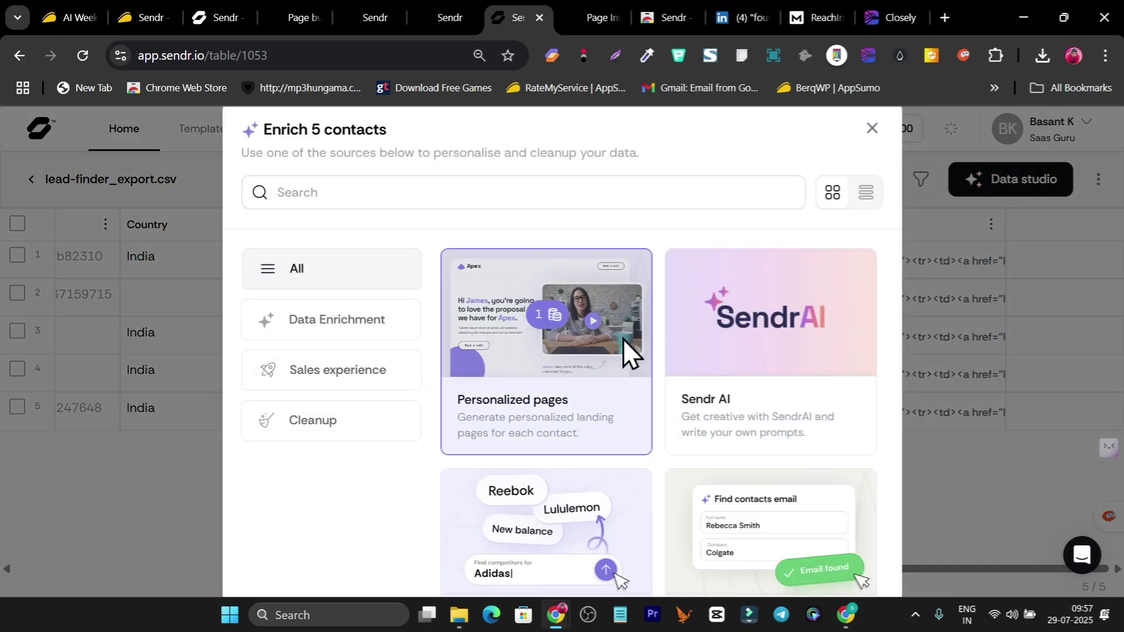
{"action": "scroll", "coordinate": [525, 421], "scroll_direction": "down", "scroll_amount": 5}
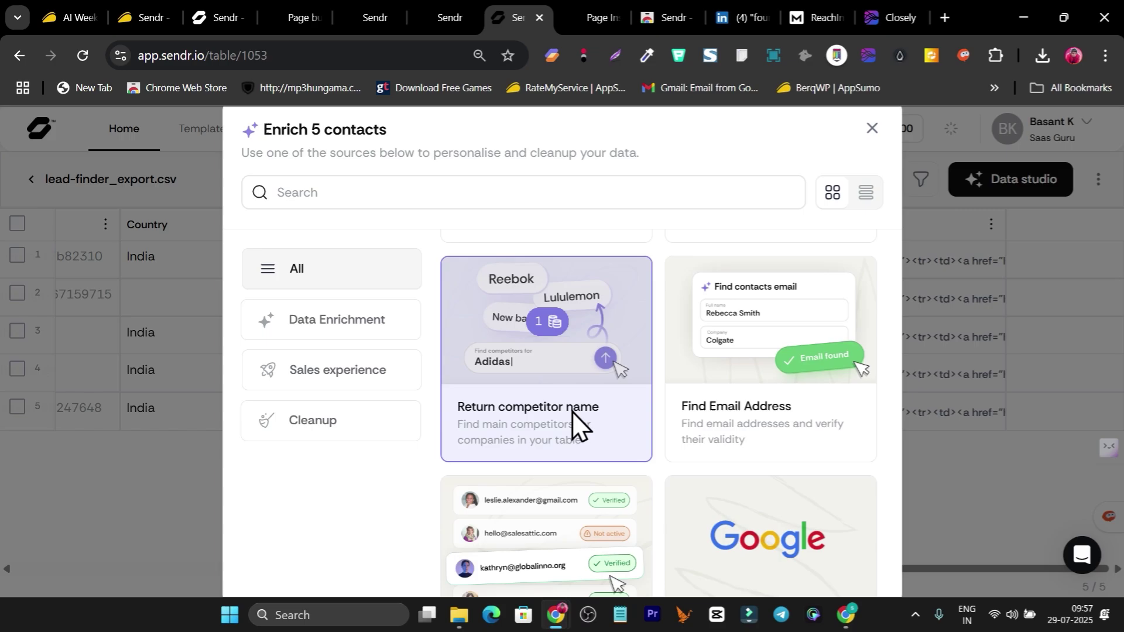
{"action": "scroll", "coordinate": [658, 416], "scroll_direction": "down", "scroll_amount": 3}
{"action": "scroll", "coordinate": [695, 451], "scroll_direction": "down", "scroll_amount": 3}
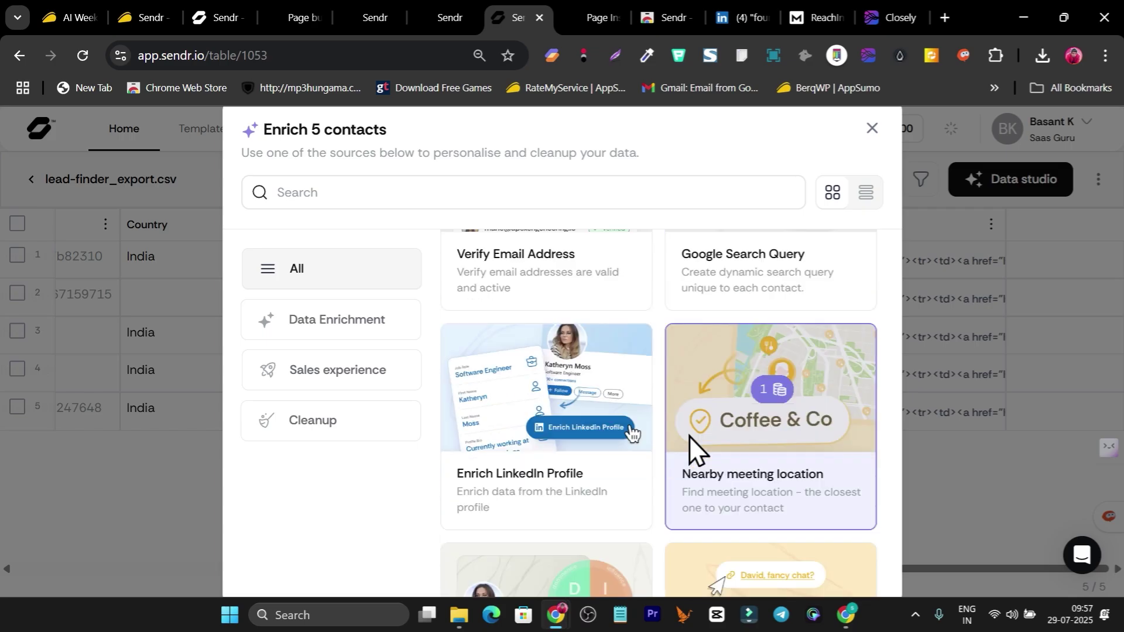
{"action": "scroll", "coordinate": [528, 416], "scroll_direction": "up", "scroll_amount": 4}
{"action": "scroll", "coordinate": [527, 416], "scroll_direction": "up", "scroll_amount": 6}
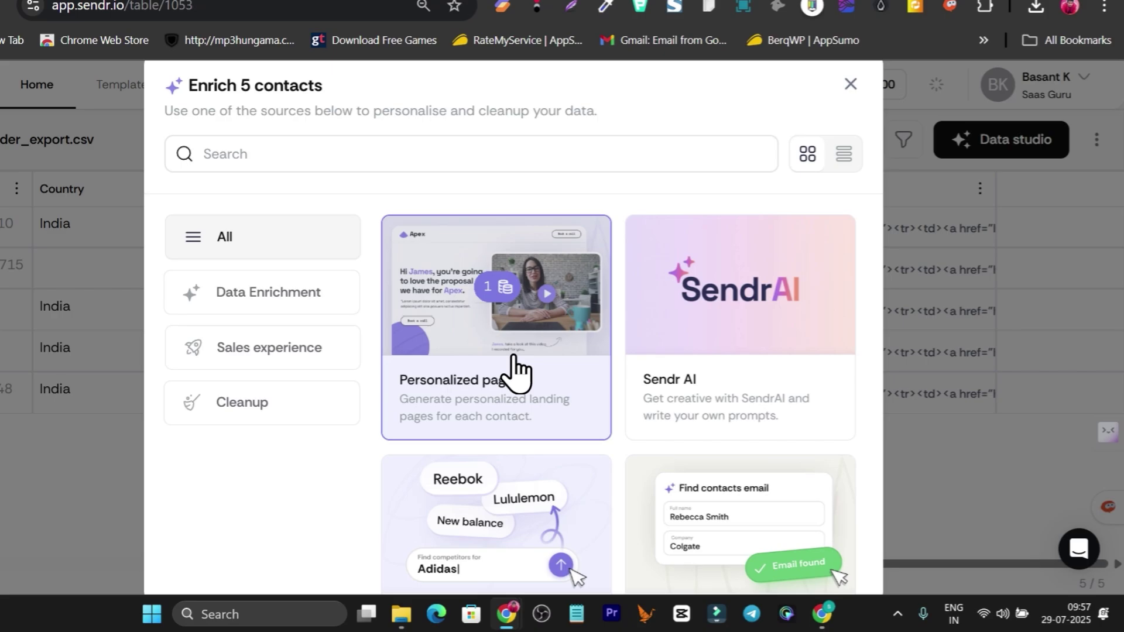
Choose Personalized pages as the enrichment, using the first New template
{"action": "left_click", "coordinate": [566, 388]}
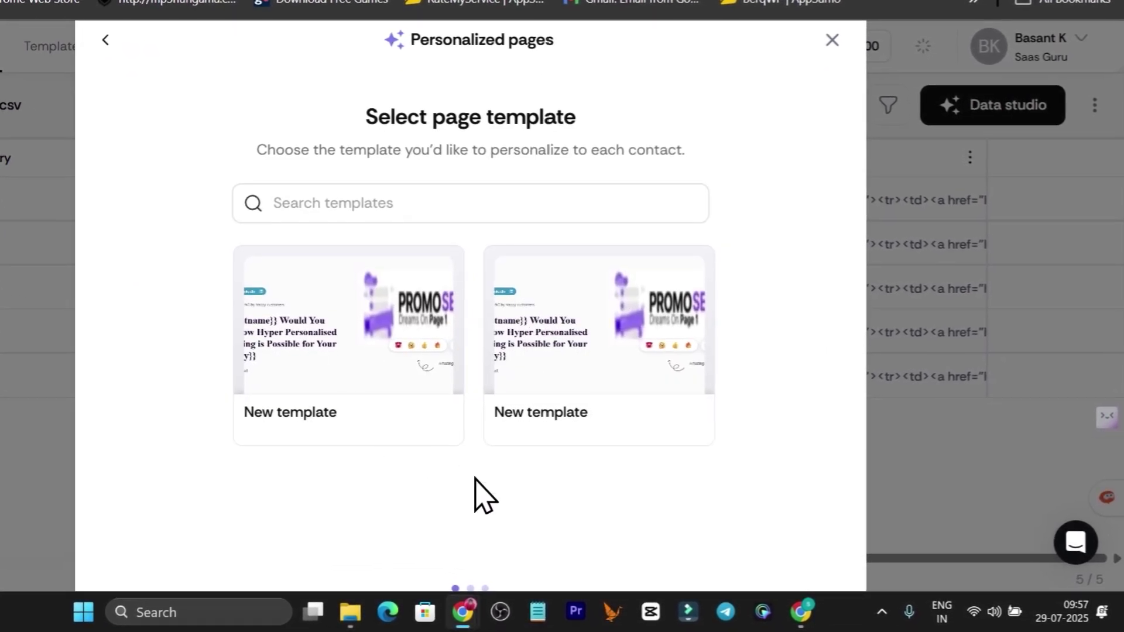
{"action": "left_click", "coordinate": [622, 544]}
{"action": "left_click", "coordinate": [320, 328]}
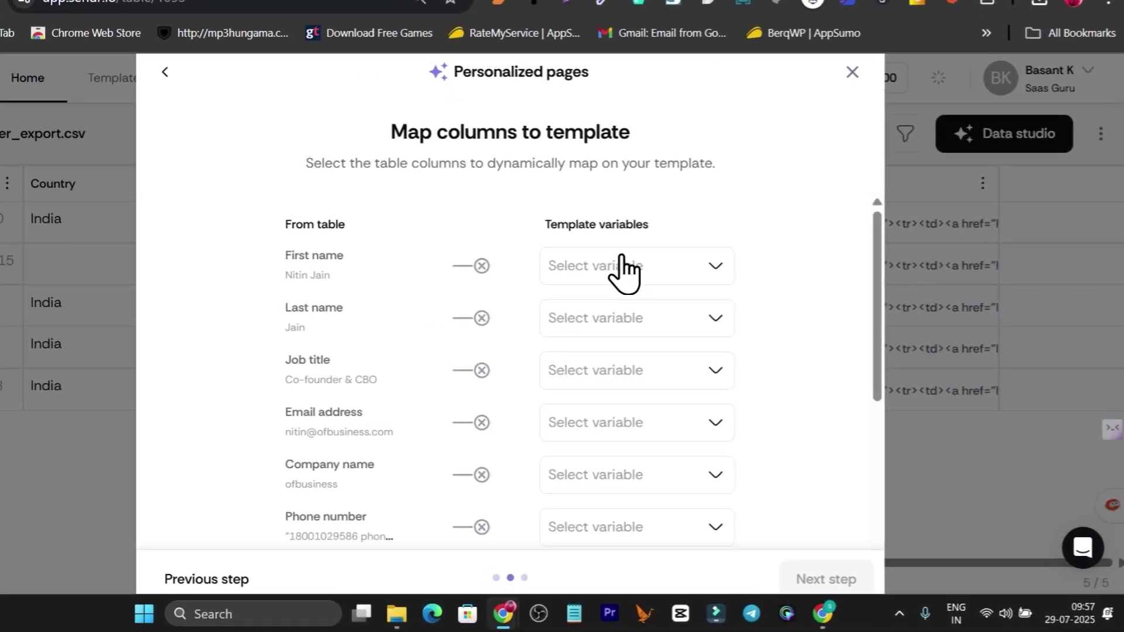
Map First name to {{First Name}} and Company name to {{company}}
{"action": "left_click", "coordinate": [658, 291]}
{"action": "left_click", "coordinate": [591, 288]}
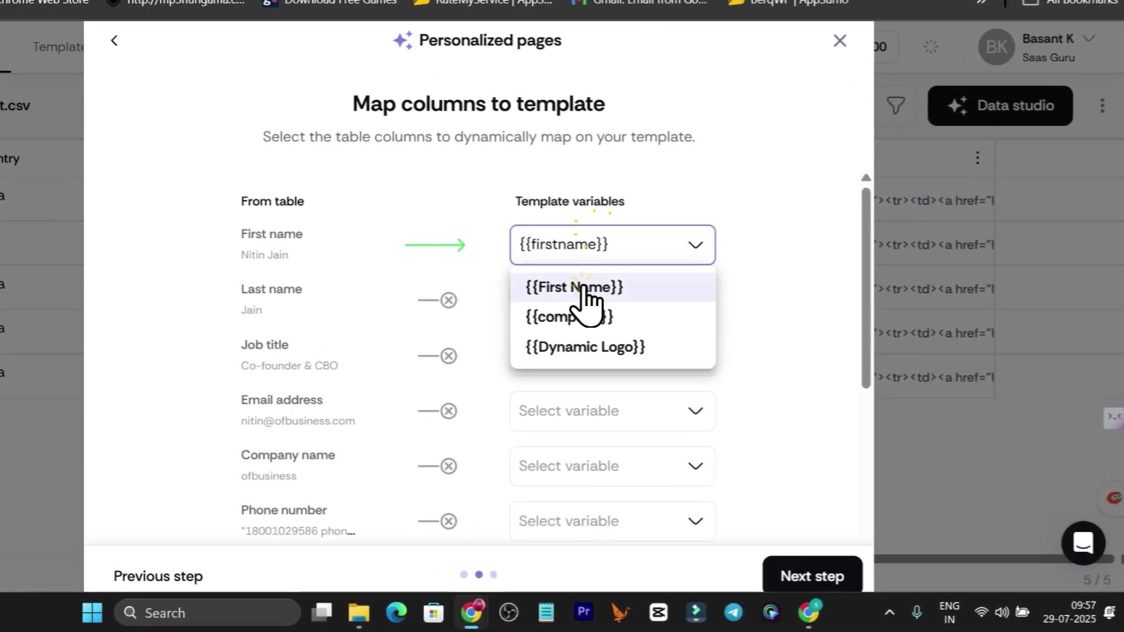
{"action": "scroll", "coordinate": [387, 293], "scroll_direction": "down", "scroll_amount": 4}
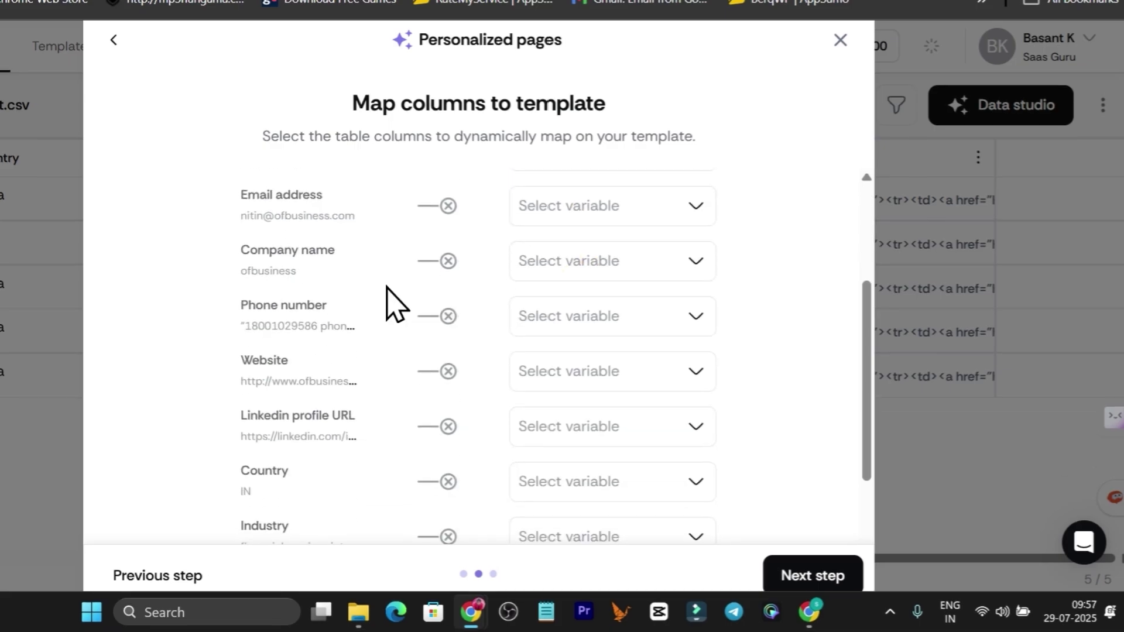
{"action": "left_click", "coordinate": [570, 264]}
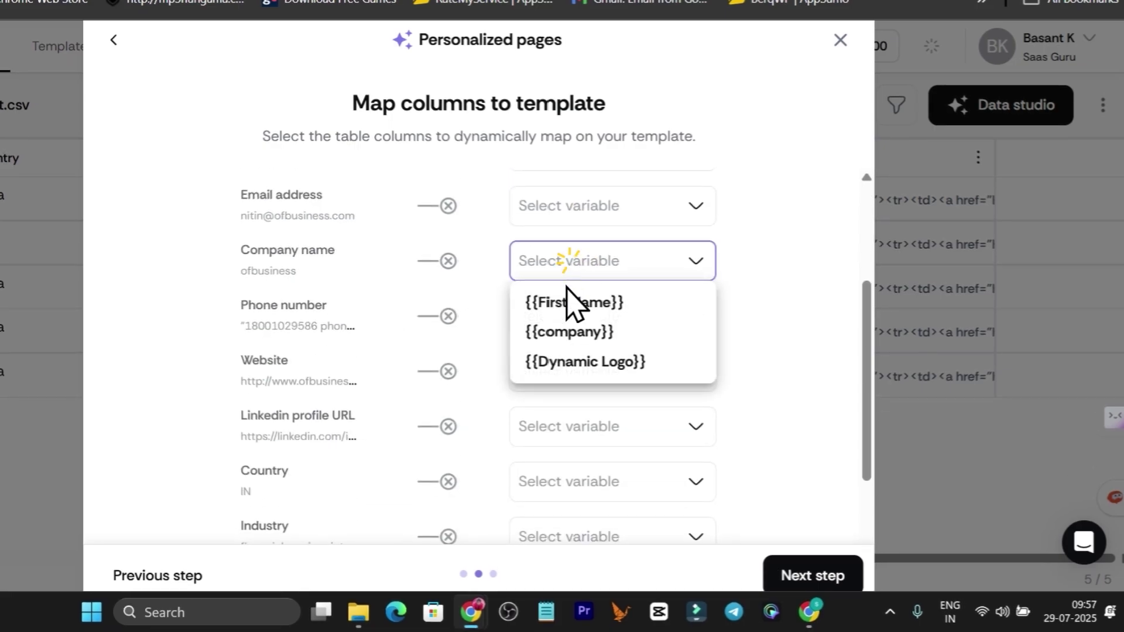
{"action": "left_click", "coordinate": [571, 328]}
{"action": "scroll", "coordinate": [567, 351], "scroll_direction": "down", "scroll_amount": 3}
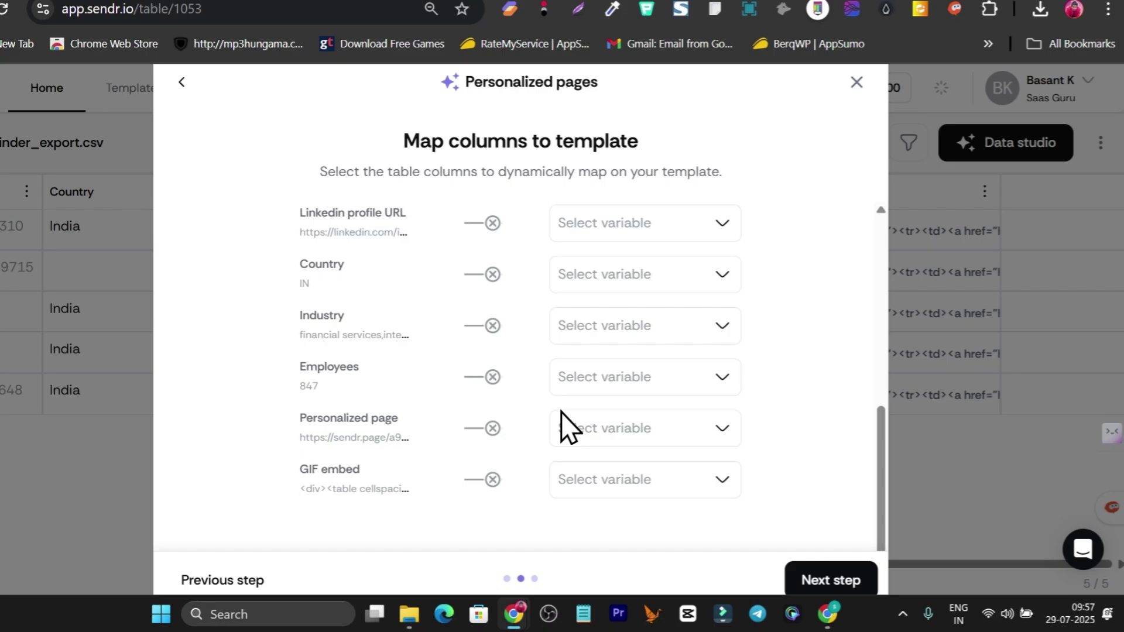
{"action": "scroll", "coordinate": [600, 319], "scroll_direction": "up", "scroll_amount": 5}
{"action": "scroll", "coordinate": [468, 398], "scroll_direction": "down", "scroll_amount": 5}
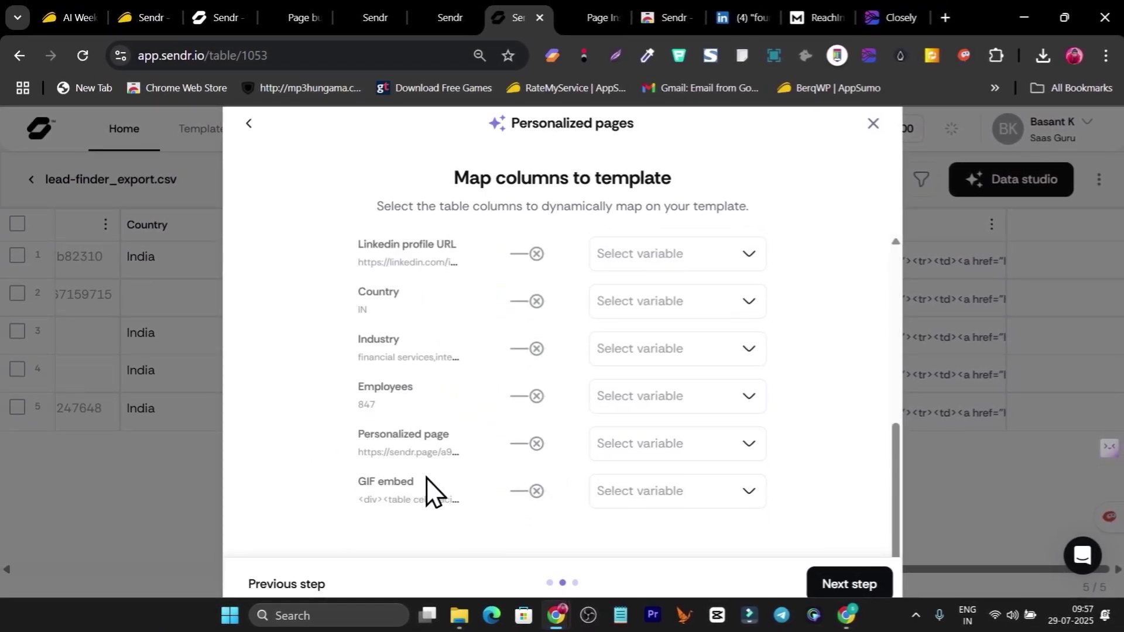
{"action": "scroll", "coordinate": [389, 433], "scroll_direction": "up", "scroll_amount": 5}
{"action": "scroll", "coordinate": [451, 433], "scroll_direction": "down", "scroll_amount": 5}
Leave the Personalized page variable unmapped and continue to the order summary
{"action": "left_click", "coordinate": [643, 446]}
{"action": "left_click", "coordinate": [798, 419]}
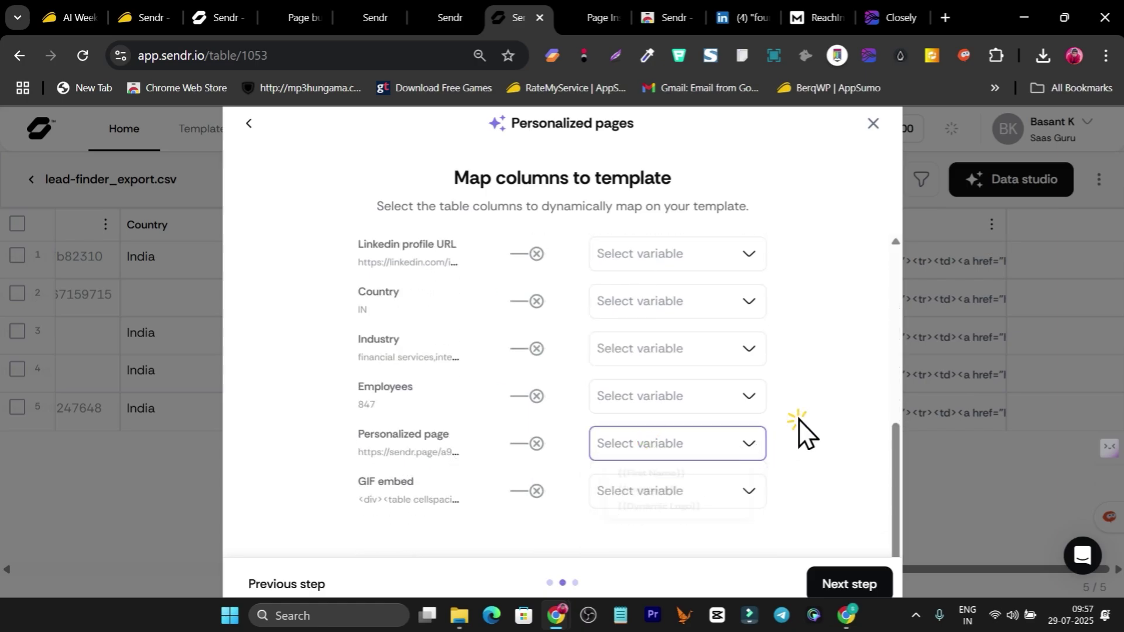
{"action": "scroll", "coordinate": [825, 424], "scroll_direction": "up", "scroll_amount": 8}
{"action": "scroll", "coordinate": [842, 428], "scroll_direction": "up", "scroll_amount": 1}
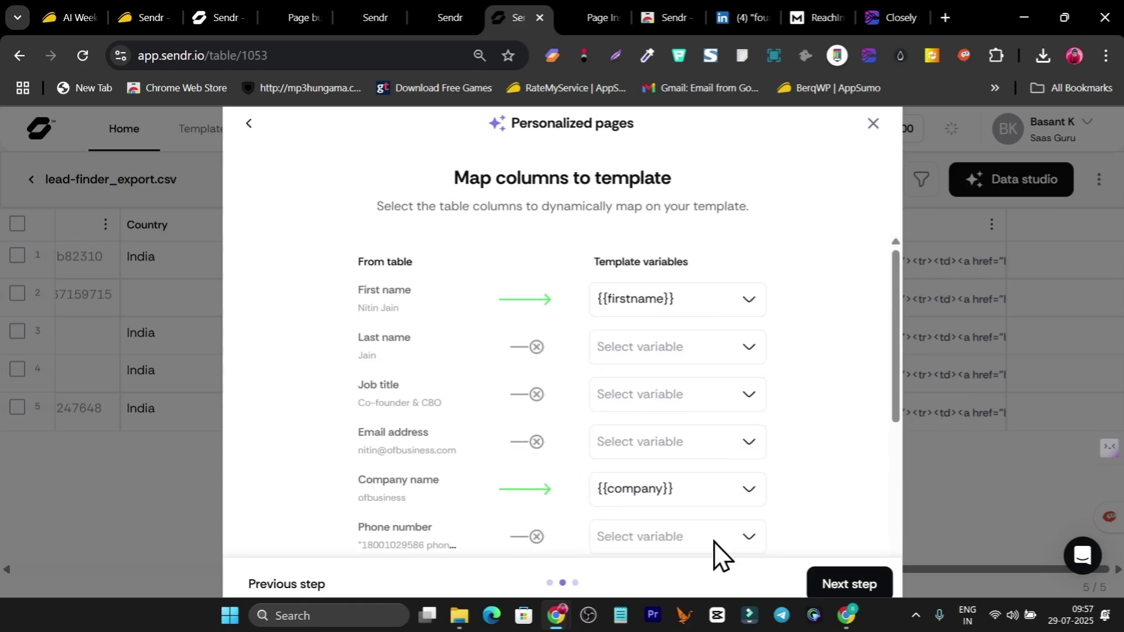
{"action": "left_click", "coordinate": [849, 585]}
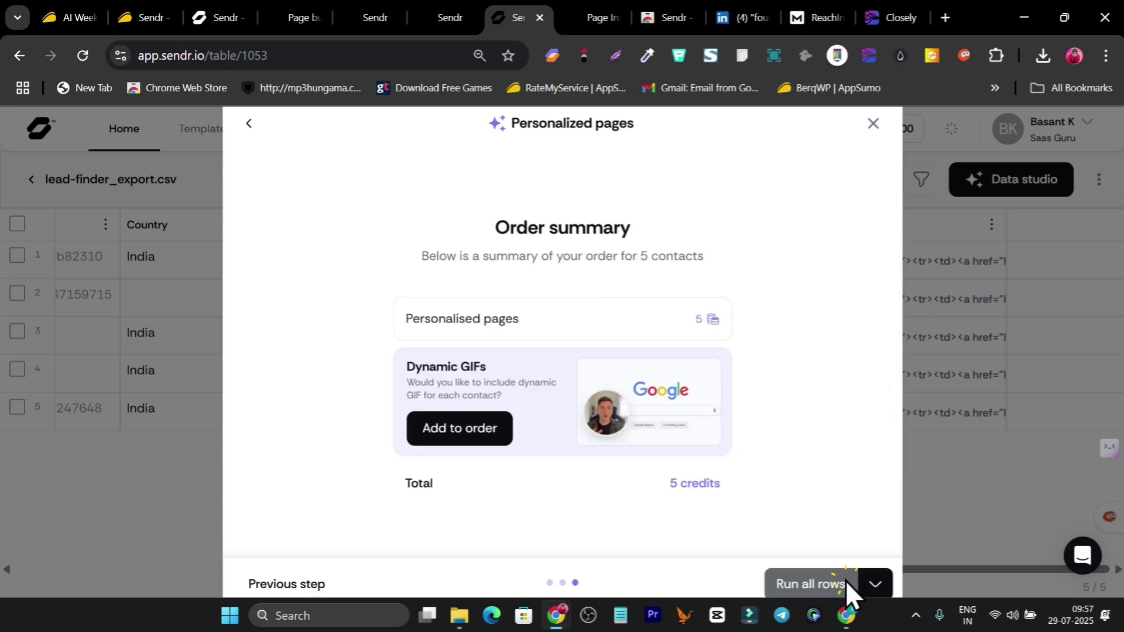
Add Dynamic GIFs, run all five rows, and open the third lead's Personalized page 2 preview
{"action": "left_click", "coordinate": [471, 428]}
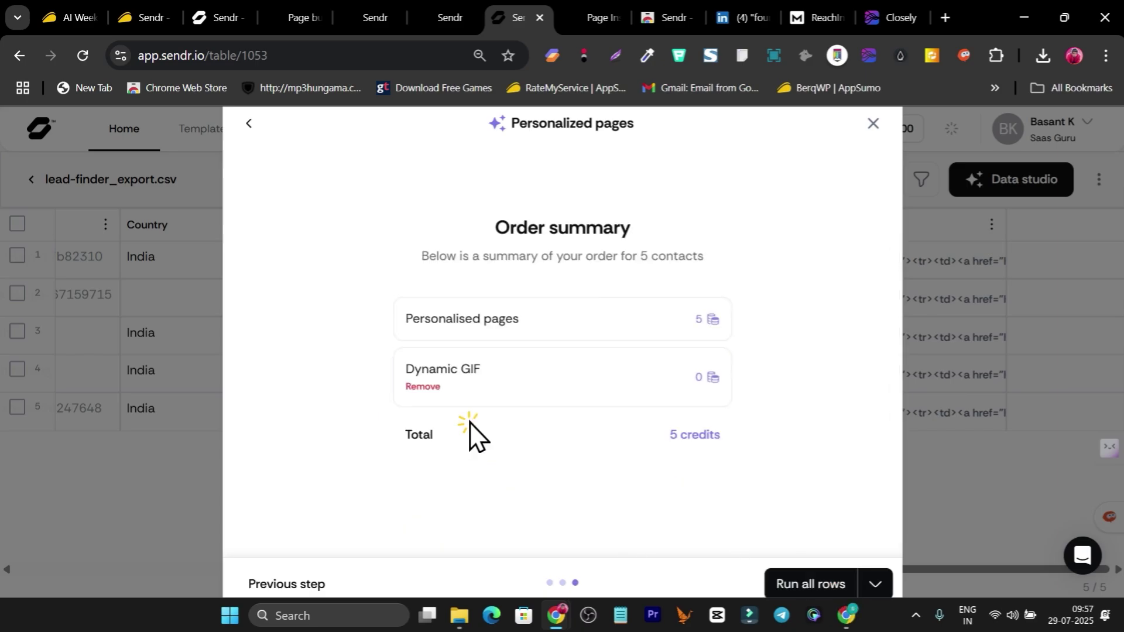
{"action": "left_click", "coordinate": [800, 583]}
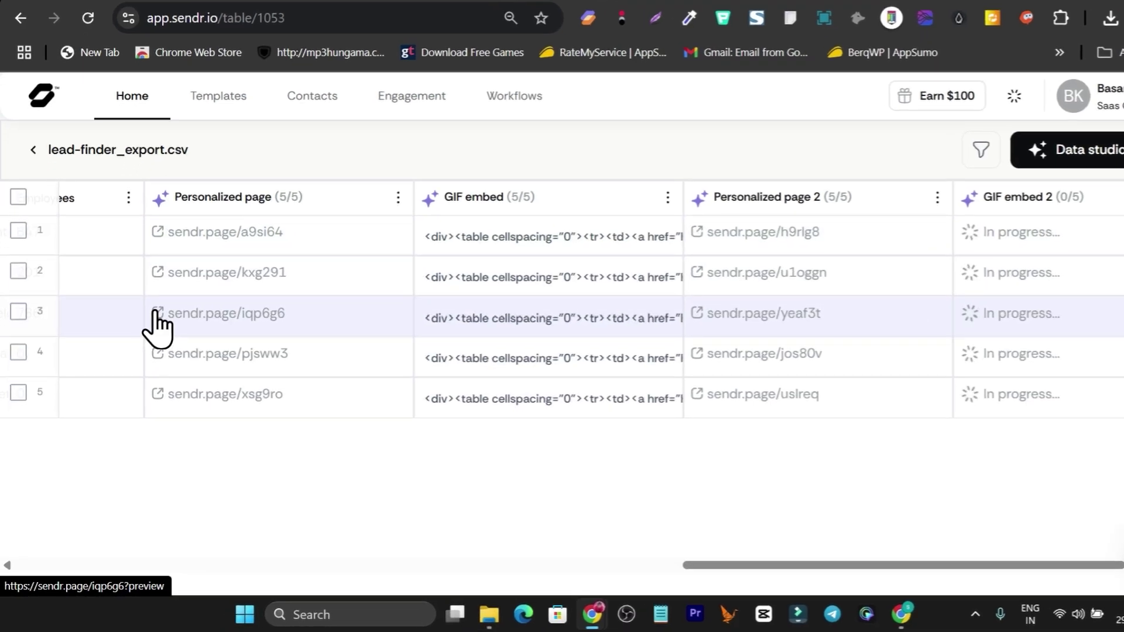
{"action": "left_click", "coordinate": [156, 313]}
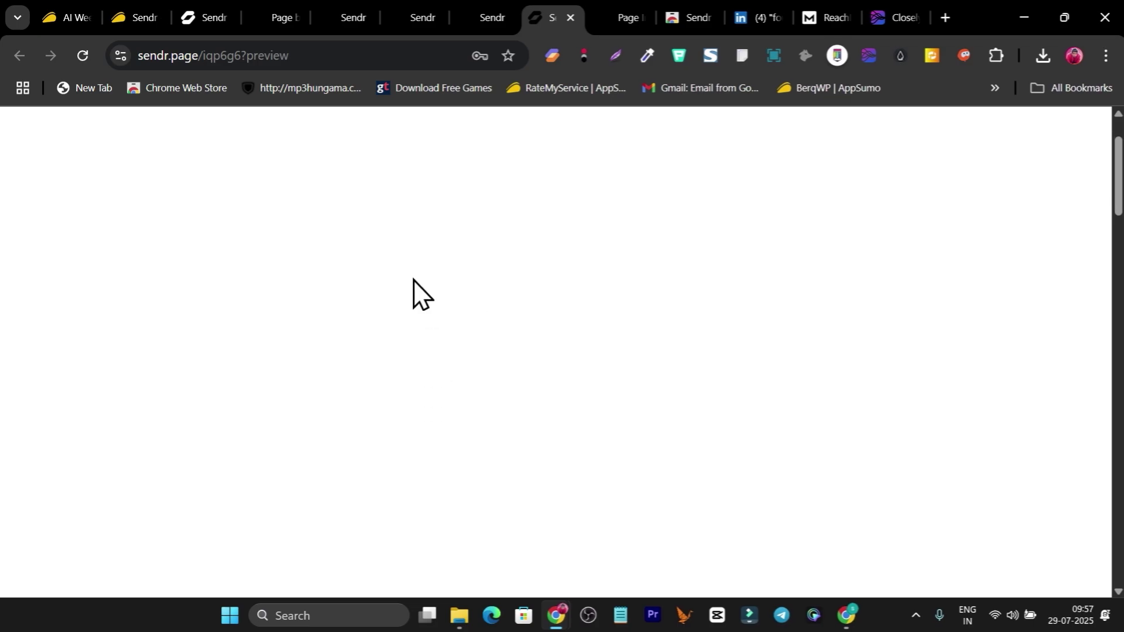
Reload the preview, confirm its heading shows the lead's name and magicpin, then return to sendr.io
{"action": "left_click", "coordinate": [82, 56]}
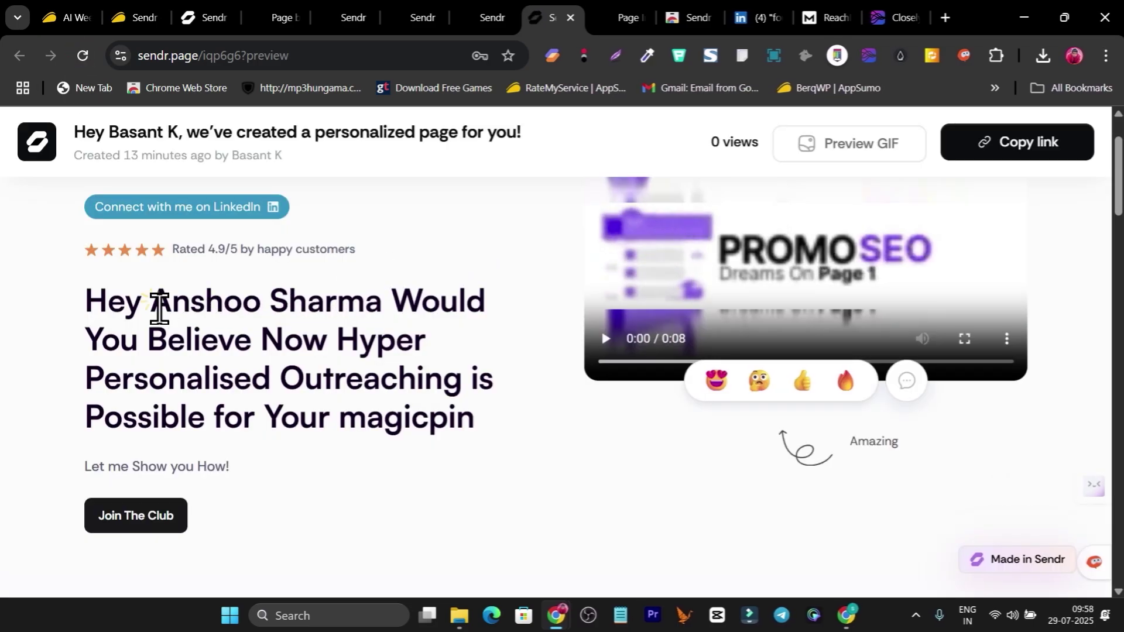
{"action": "left_click_drag", "start_coordinate": [160, 309], "coordinate": [375, 309]}
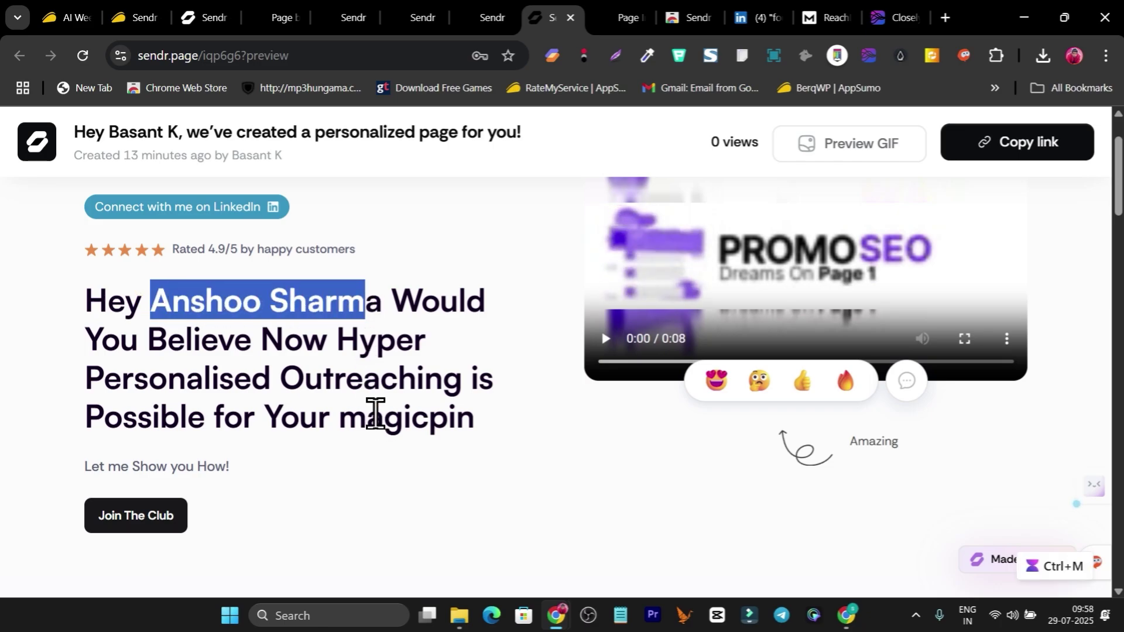
{"action": "left_click", "coordinate": [286, 383]}
{"action": "left_click_drag", "start_coordinate": [357, 427], "coordinate": [502, 421]}
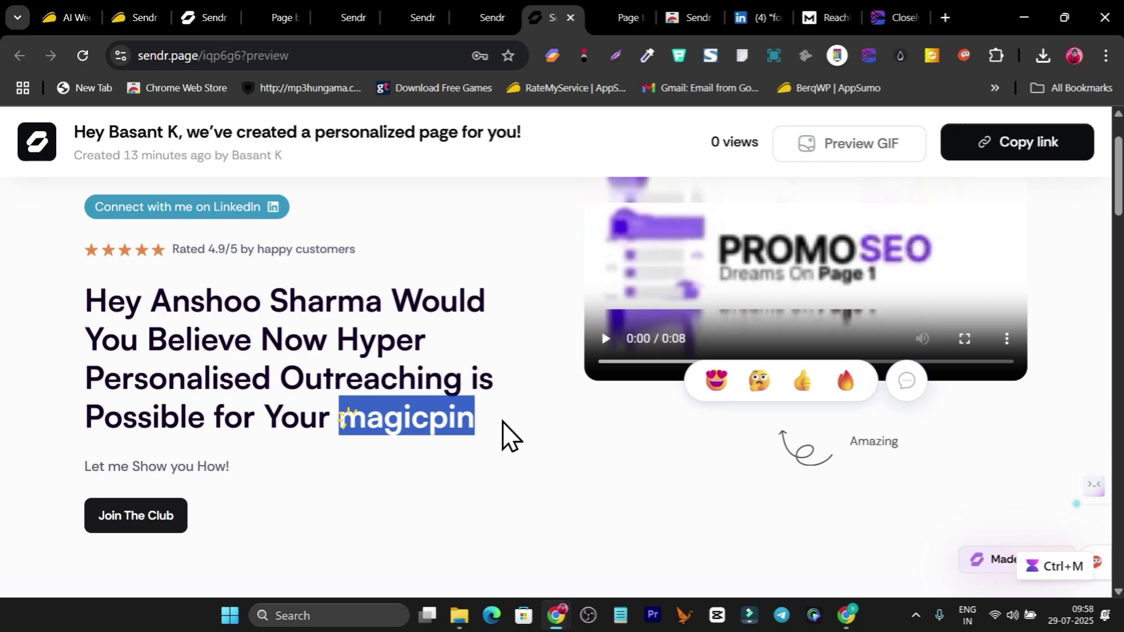
{"action": "left_click", "coordinate": [223, 440]}
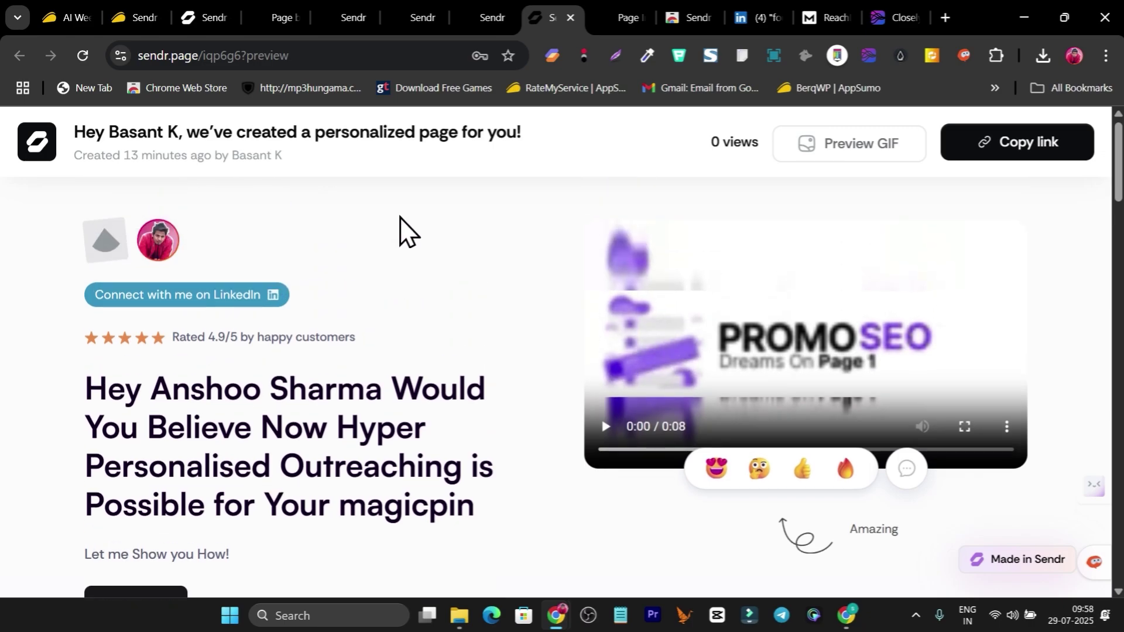
{"action": "left_click", "coordinate": [212, 18]}
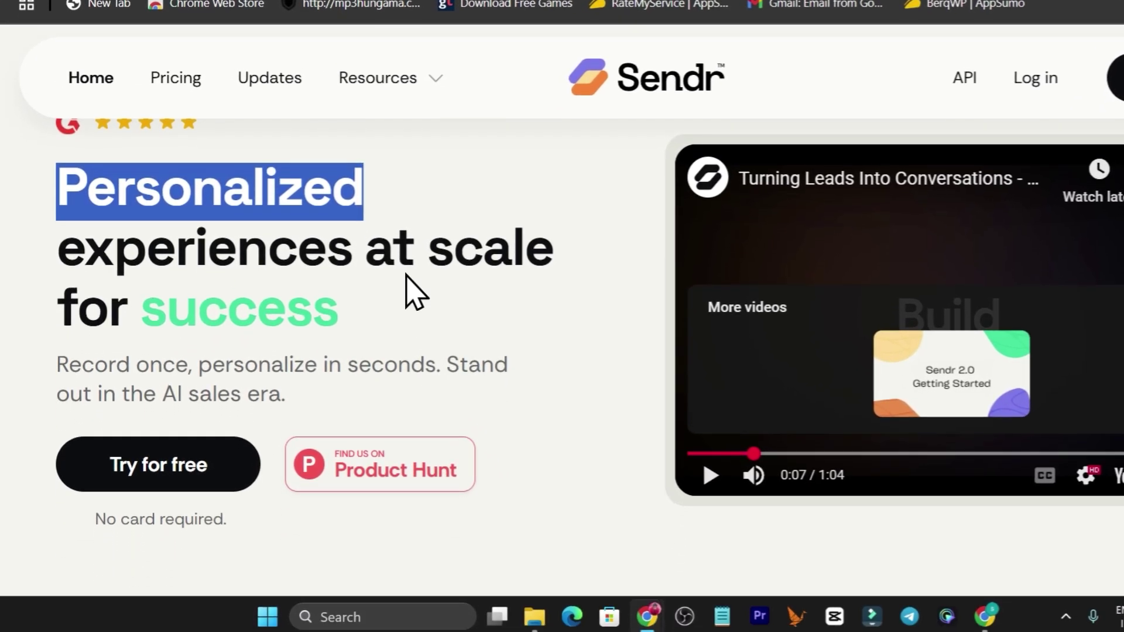
{"action": "scroll", "coordinate": [597, 313], "scroll_direction": "down", "scroll_amount": 2}
{"action": "scroll", "coordinate": [514, 324], "scroll_direction": "down", "scroll_amount": 5}
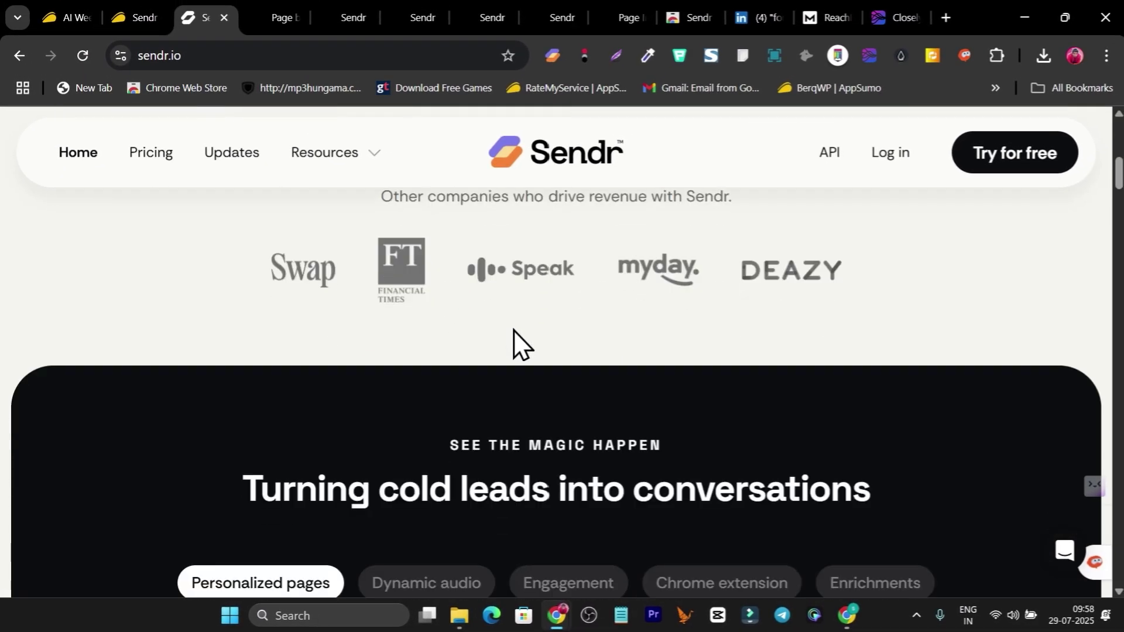
{"action": "left_click", "coordinate": [755, 18]}
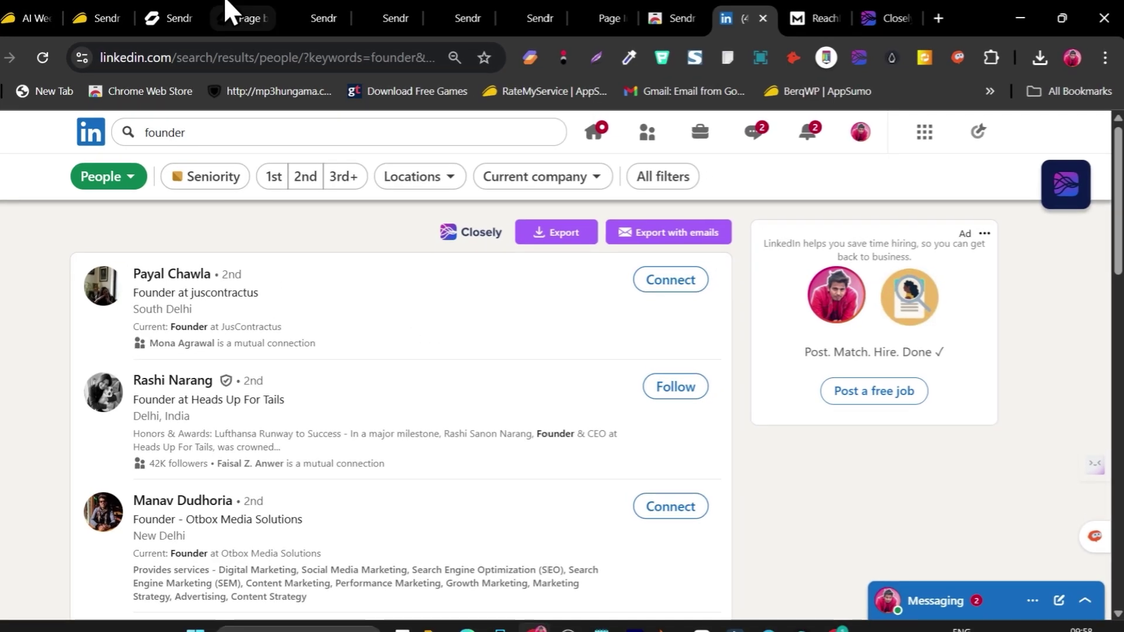
{"action": "left_click", "coordinate": [270, 17]}
{"action": "left_click", "coordinate": [749, 17]}
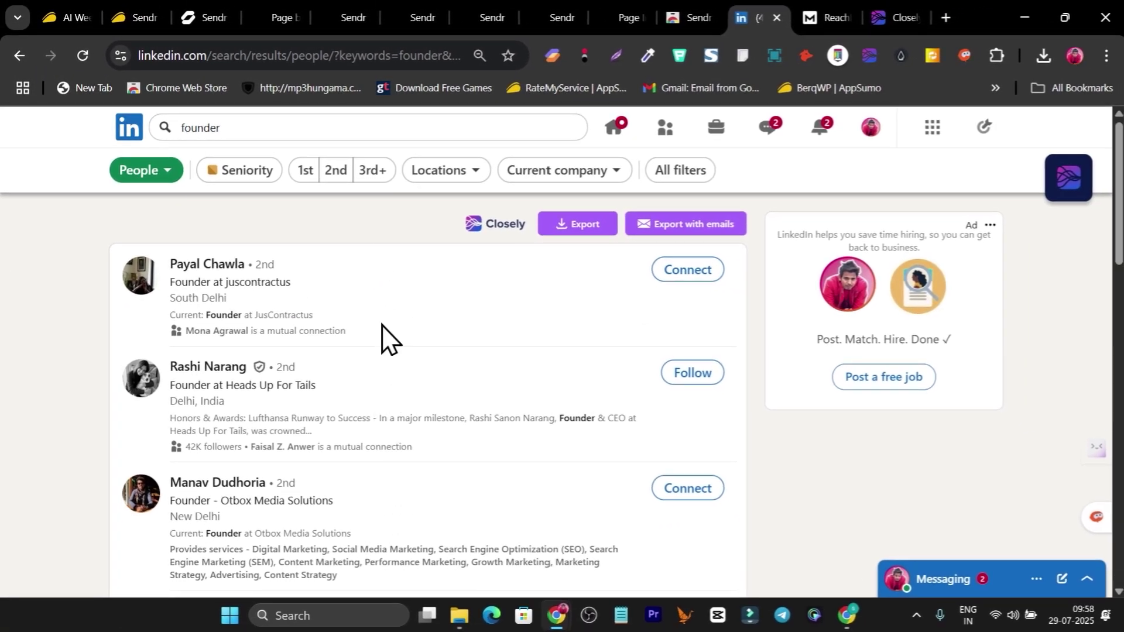
{"action": "left_click", "coordinate": [273, 13]}
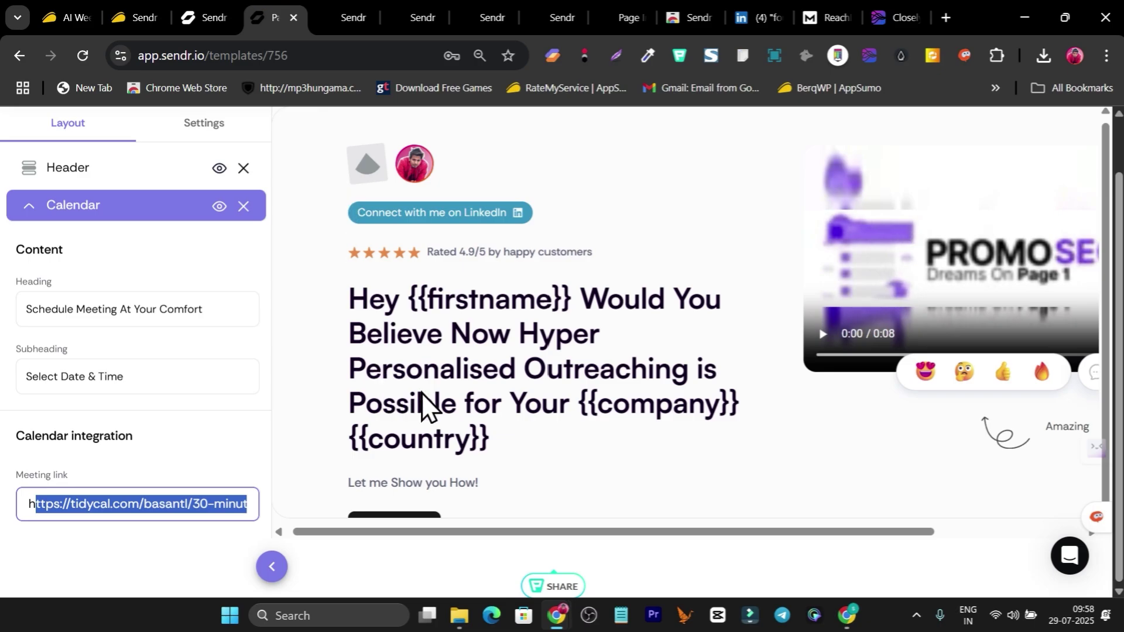
Browse the AppSumo Sendr deal page, then view the extension's Chrome Web Store listing
{"action": "left_click", "coordinate": [217, 10]}
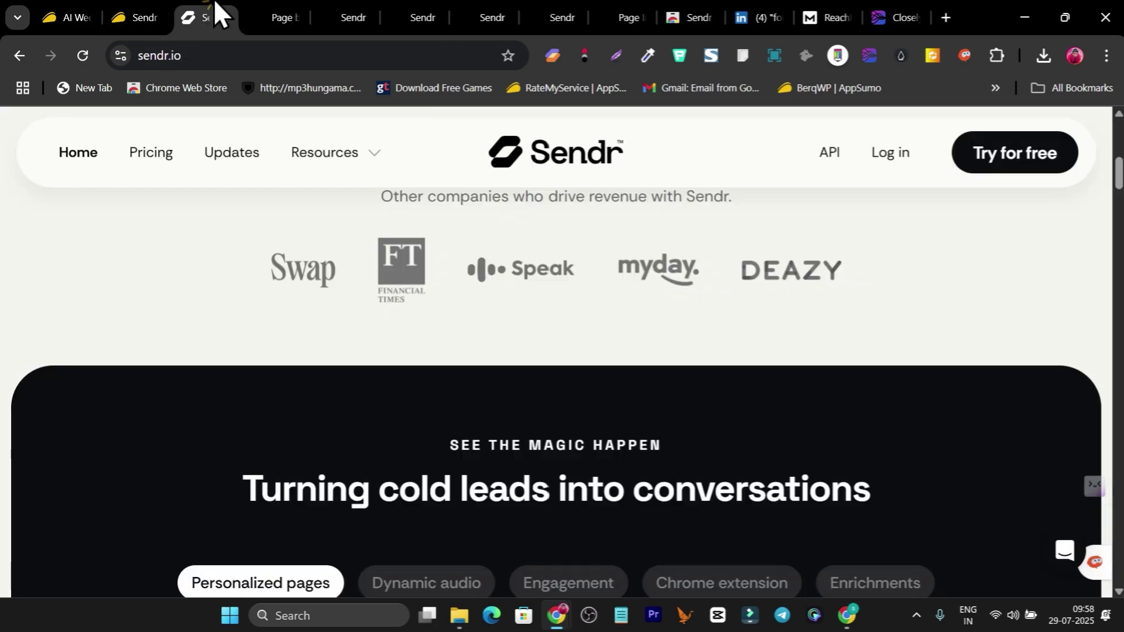
{"action": "scroll", "coordinate": [265, 241], "scroll_direction": "up", "scroll_amount": 5}
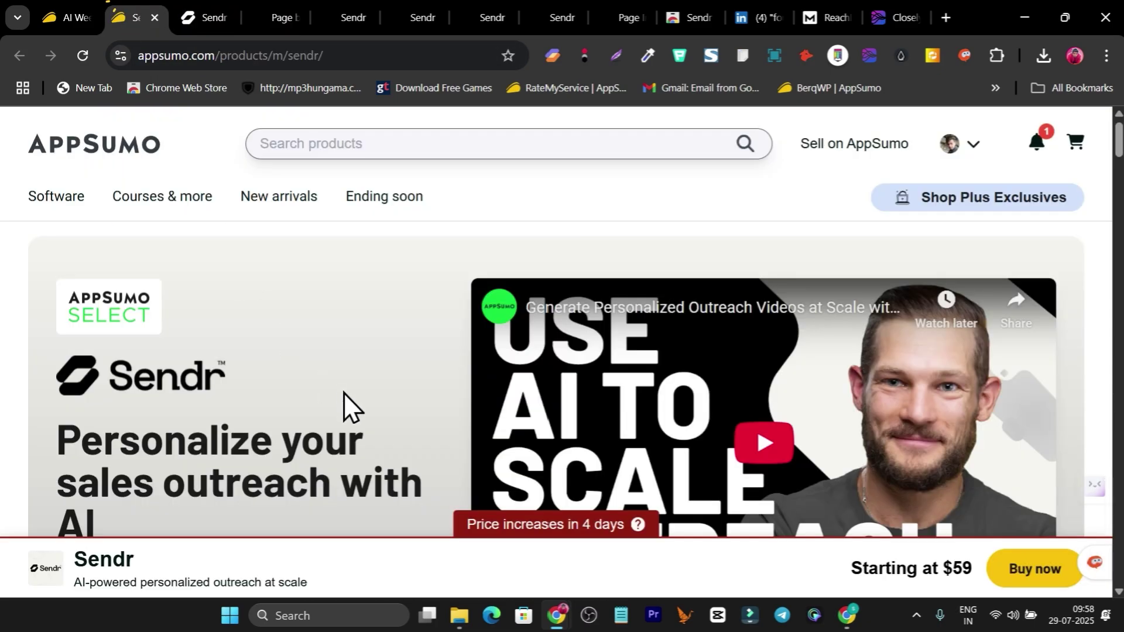
{"action": "scroll", "coordinate": [343, 392], "scroll_direction": "down", "scroll_amount": 7}
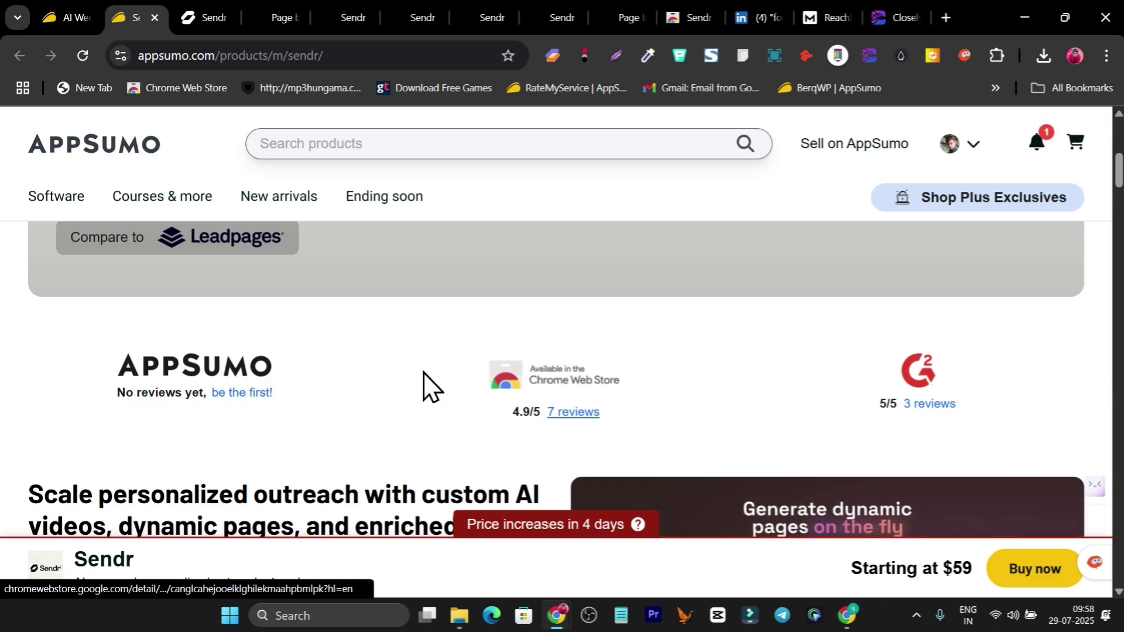
{"action": "scroll", "coordinate": [423, 381], "scroll_direction": "down", "scroll_amount": 3}
{"action": "left_click", "coordinate": [680, 7]}
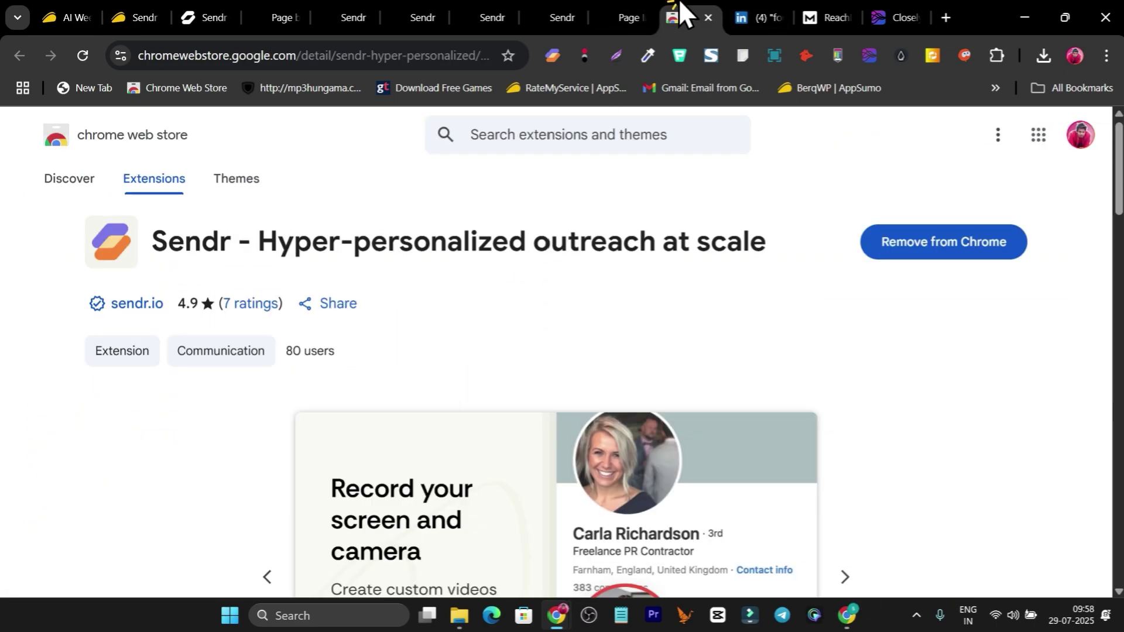
{"action": "scroll", "coordinate": [452, 331], "scroll_direction": "down", "scroll_amount": 2}
{"action": "scroll", "coordinate": [495, 331], "scroll_direction": "up", "scroll_amount": 2}
Open the first founder's profile from the LinkedIn search results and launch the Sendr extension
{"action": "left_click", "coordinate": [781, 13]}
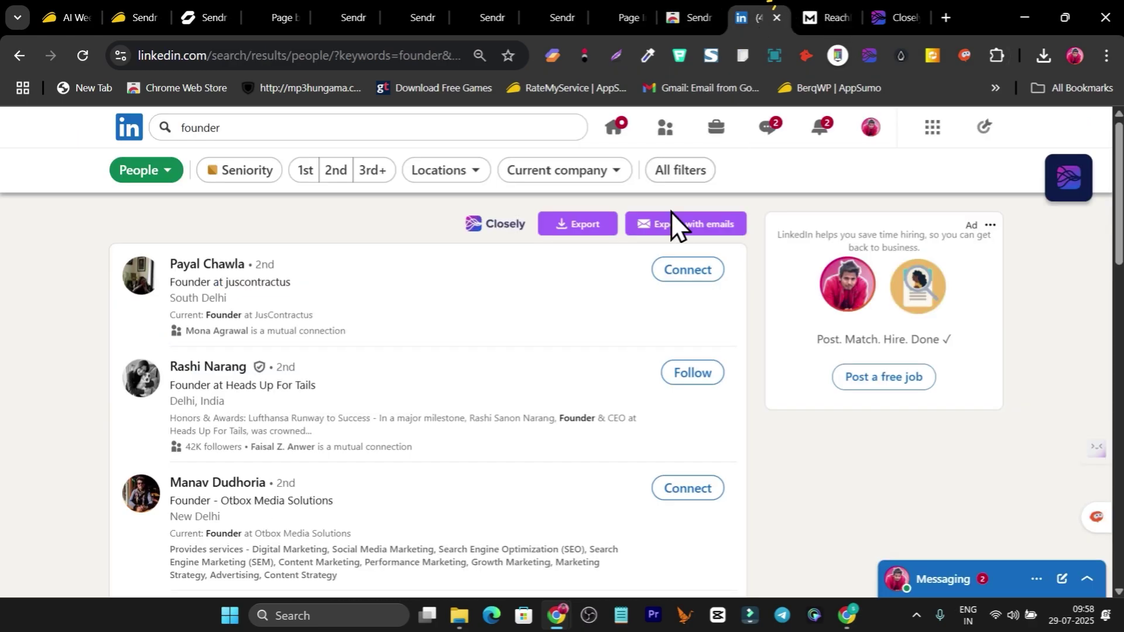
{"action": "left_click", "coordinate": [212, 265]}
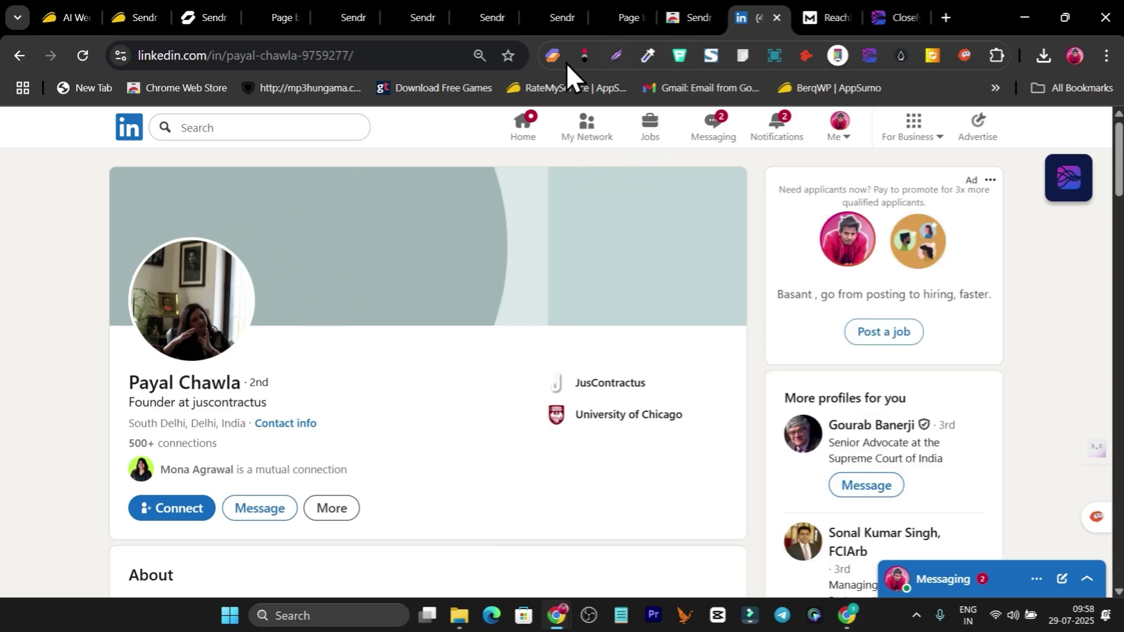
{"action": "left_click", "coordinate": [553, 56]}
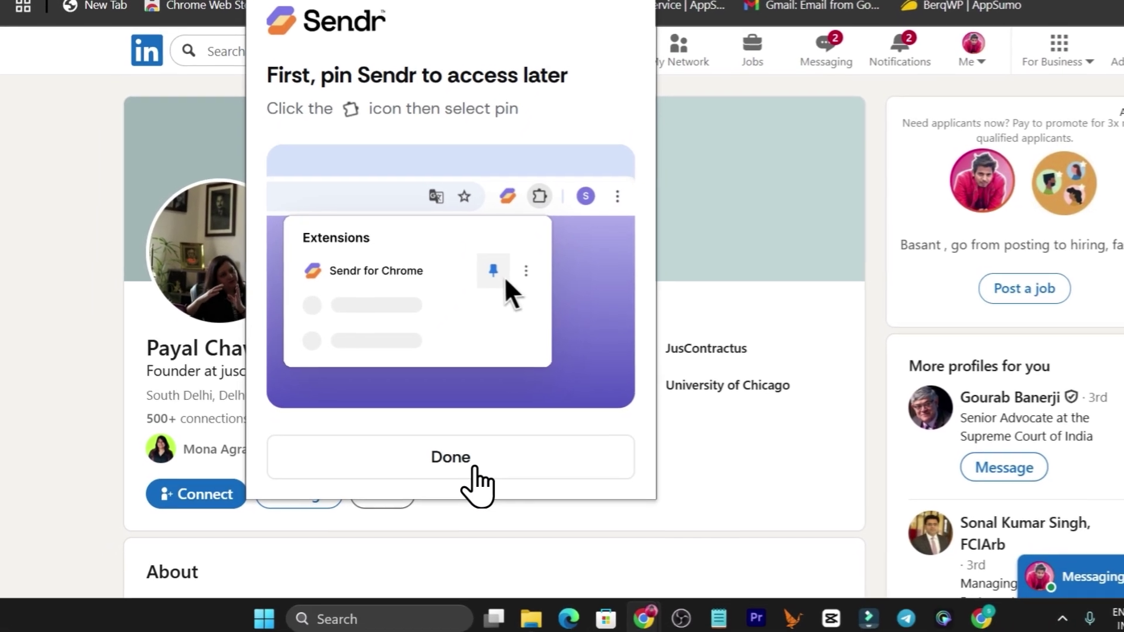
Pick the second template, accept the profile's name and company, keep the original page, and generate the link
{"action": "left_click", "coordinate": [474, 468]}
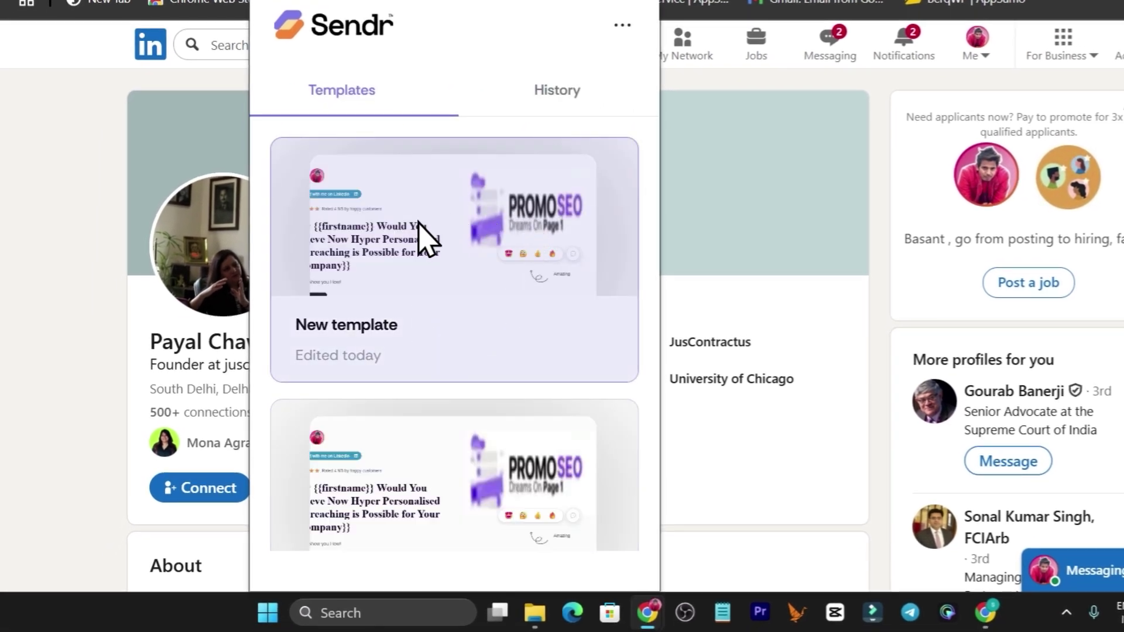
{"action": "scroll", "coordinate": [445, 328], "scroll_direction": "down", "scroll_amount": 2}
{"action": "left_click", "coordinate": [459, 394]}
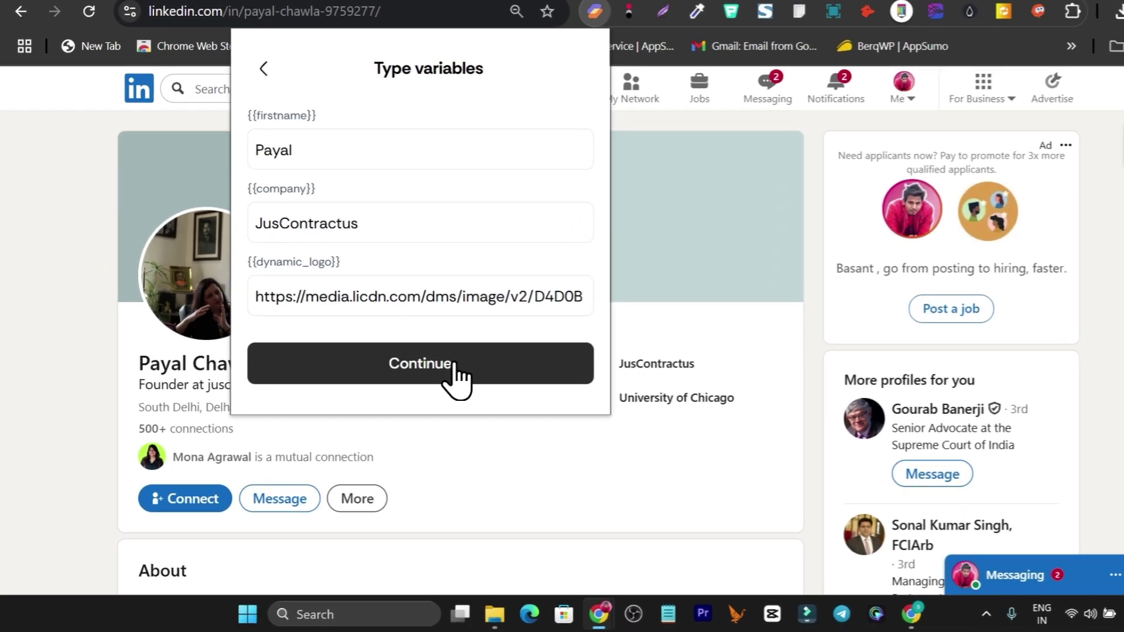
{"action": "left_click", "coordinate": [390, 386]}
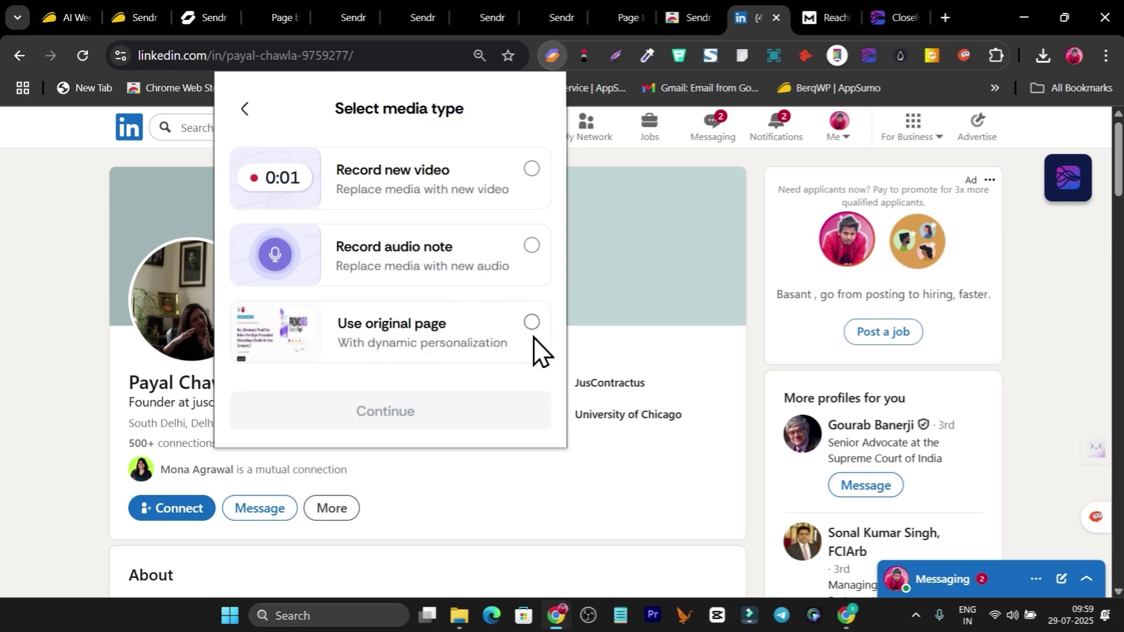
{"action": "left_click", "coordinate": [532, 322]}
{"action": "left_click", "coordinate": [363, 406]}
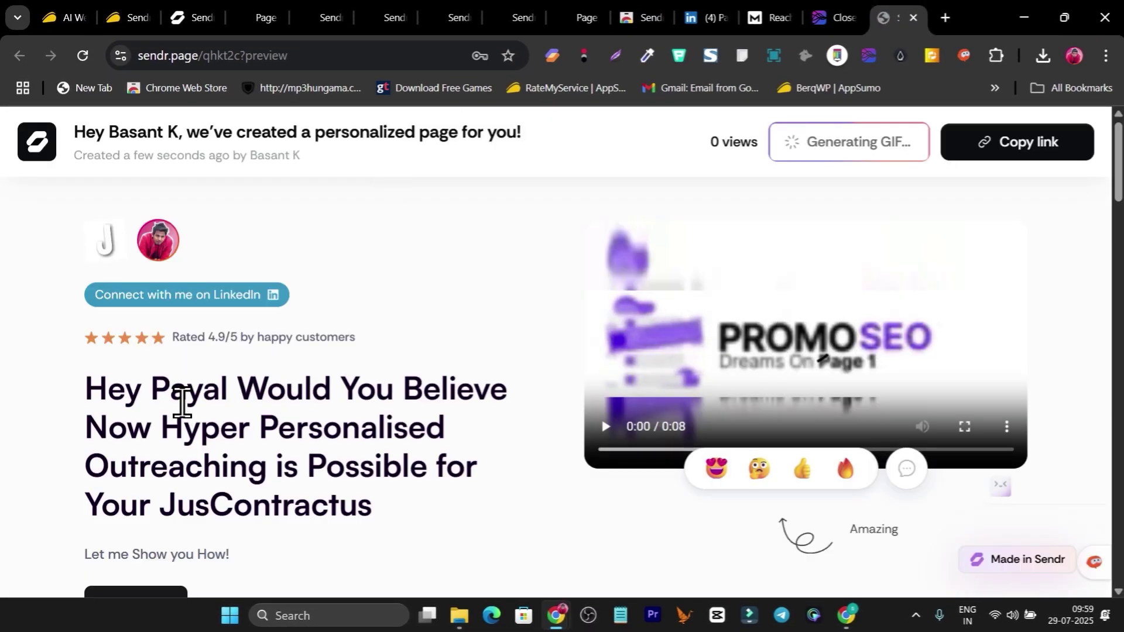
Confirm the preview heading greets the lead by first name and select the page's web address
{"action": "left_click_drag", "start_coordinate": [154, 390], "coordinate": [226, 389]}
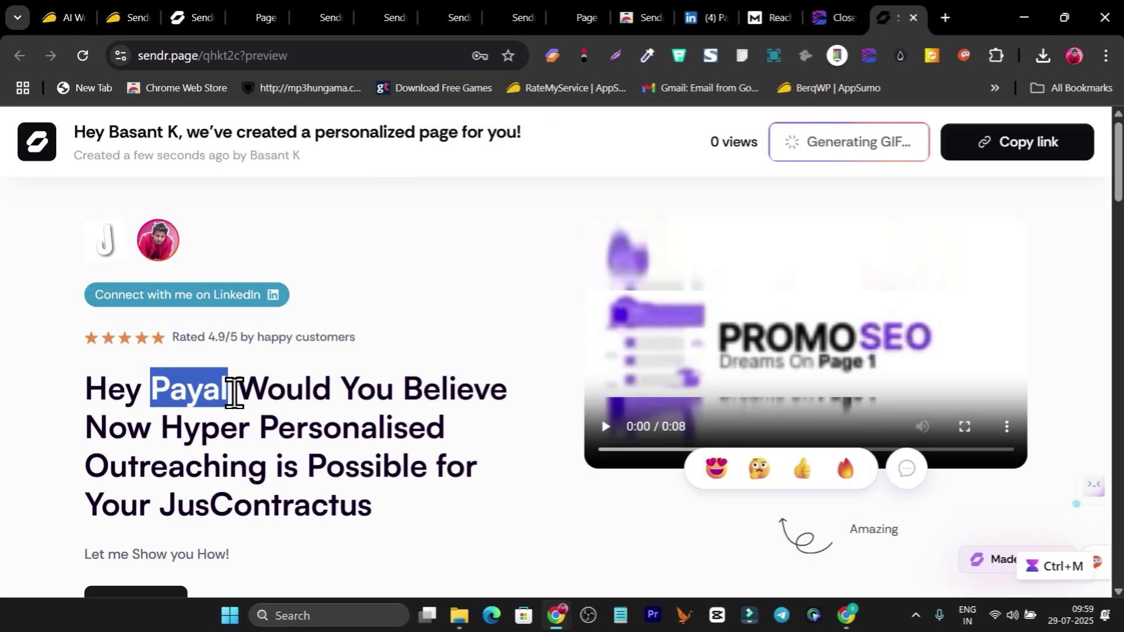
{"action": "scroll", "coordinate": [464, 381], "scroll_direction": "down", "scroll_amount": 6}
{"action": "scroll", "coordinate": [469, 384], "scroll_direction": "up", "scroll_amount": 6}
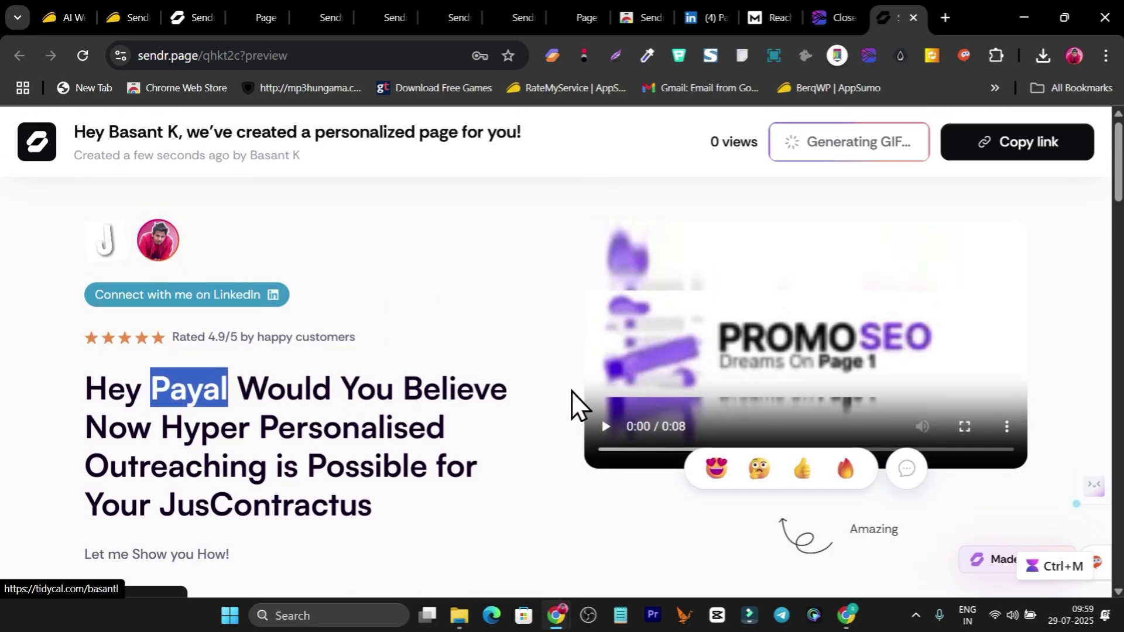
{"action": "left_click", "coordinate": [226, 55]}
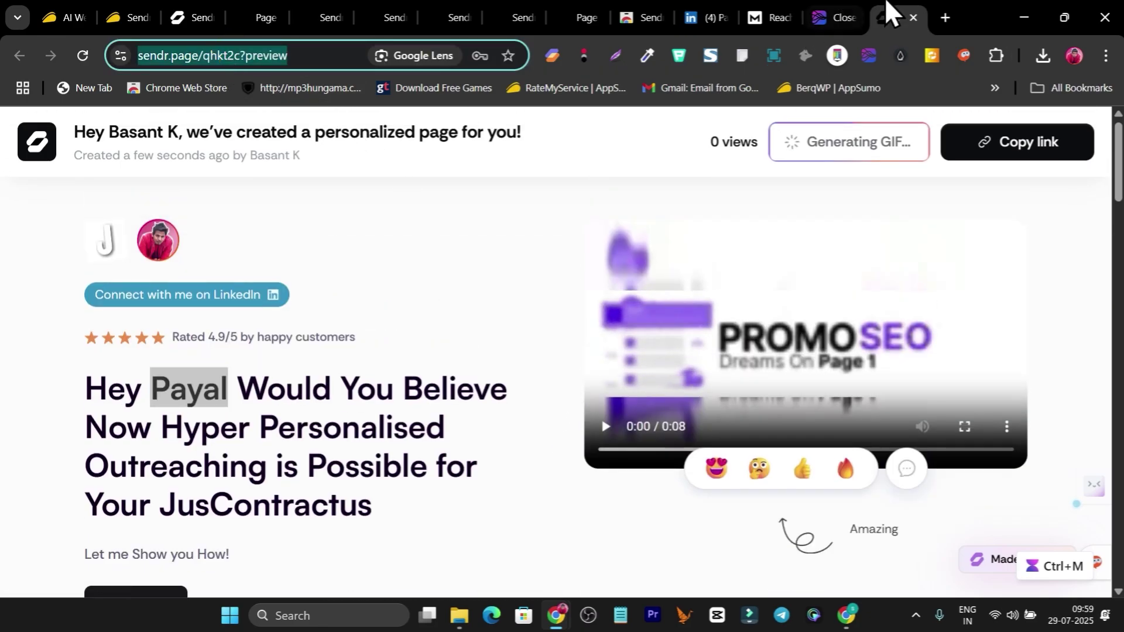
Return to the lead's LinkedIn profile, start a message, and dismiss the Sales Navigator upsell
{"action": "left_click", "coordinate": [711, 13]}
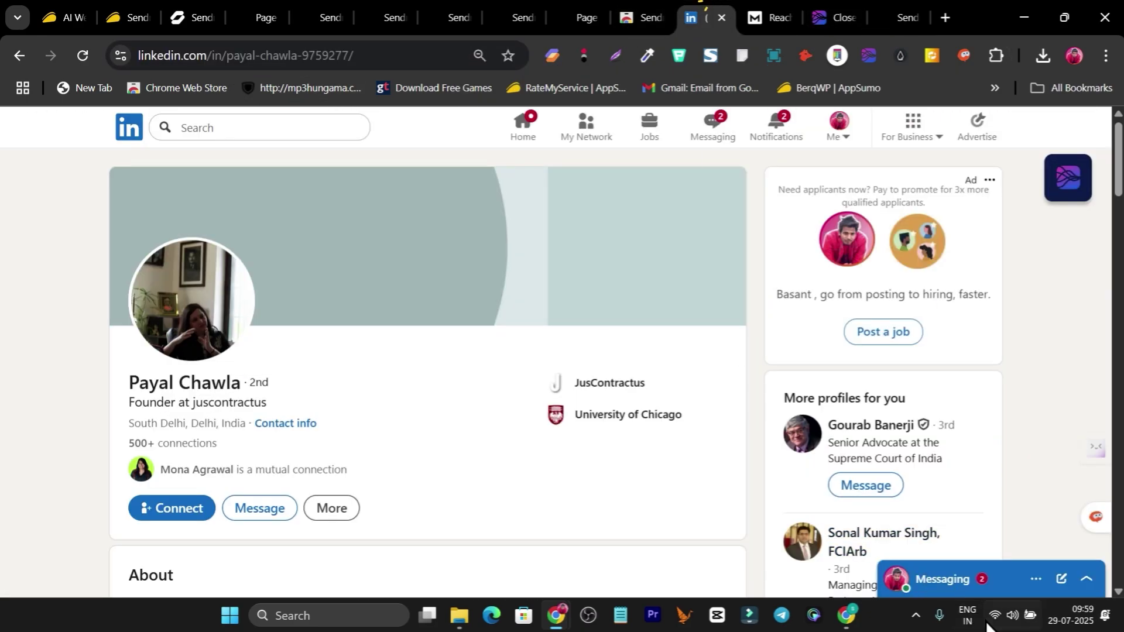
{"action": "left_click", "coordinate": [268, 513]}
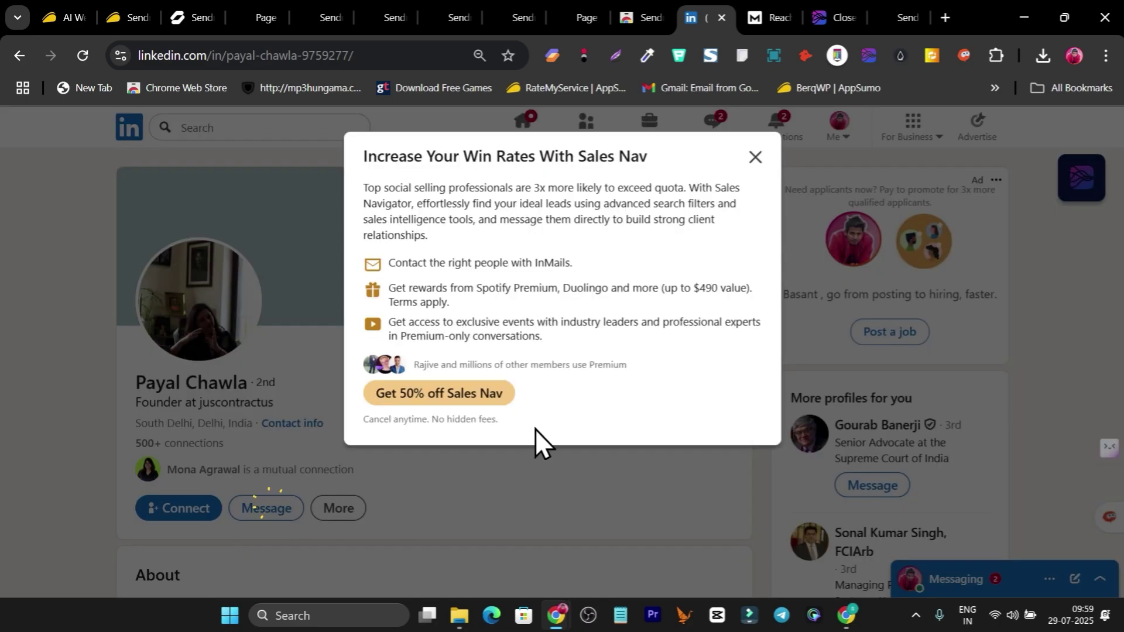
{"action": "left_click", "coordinate": [755, 157]}
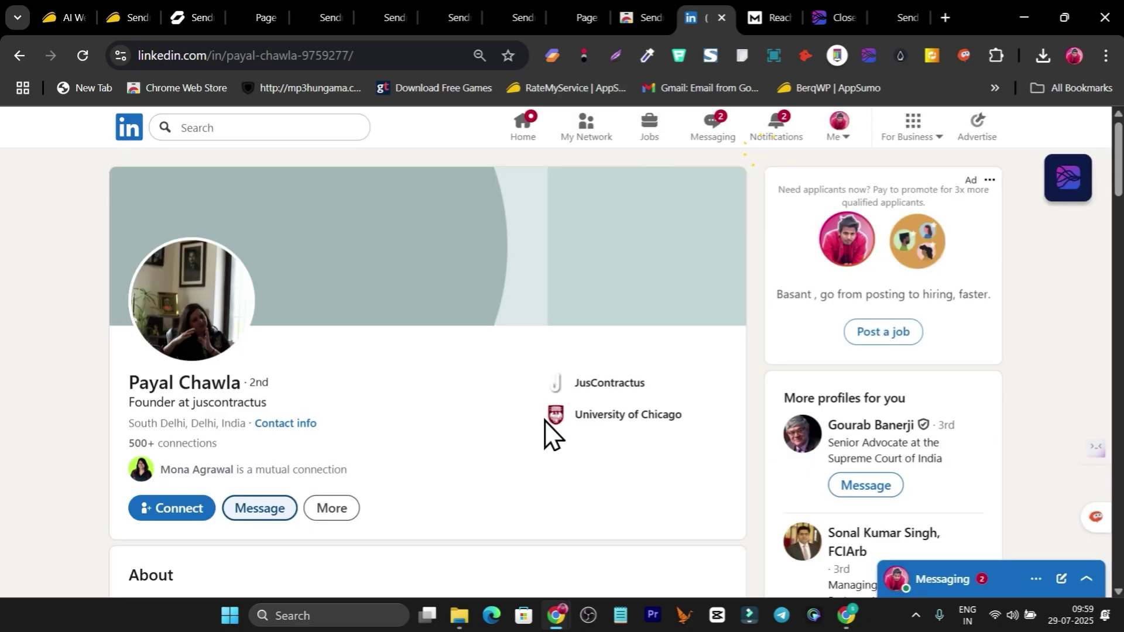